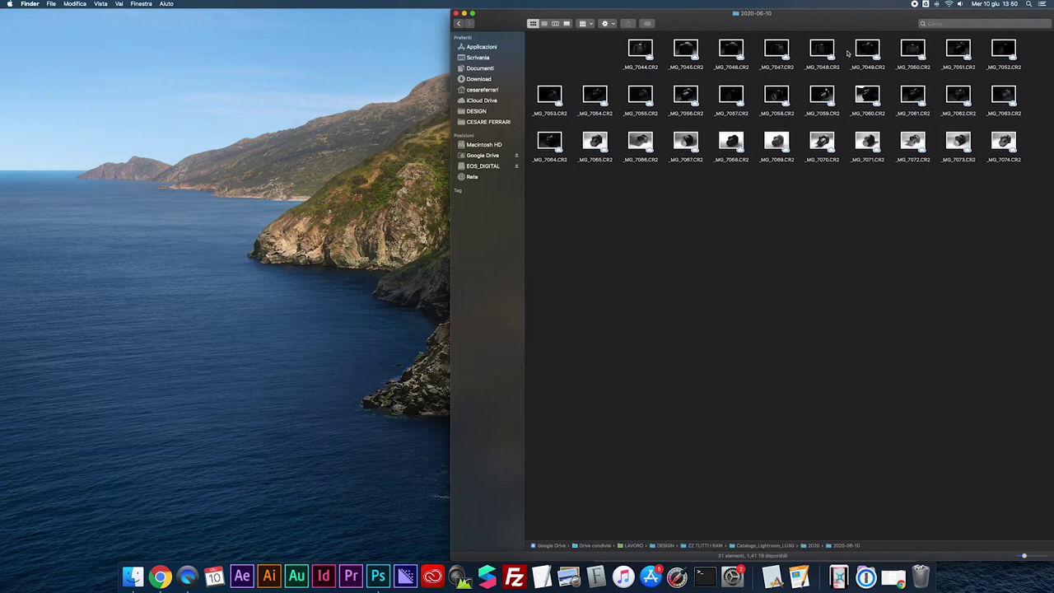
Select _MG_7044.CR2 through _MG_7050.CR2 in Finder and open all seven in Camera Raw.
{"action": "left_click", "coordinate": [927, 47]}
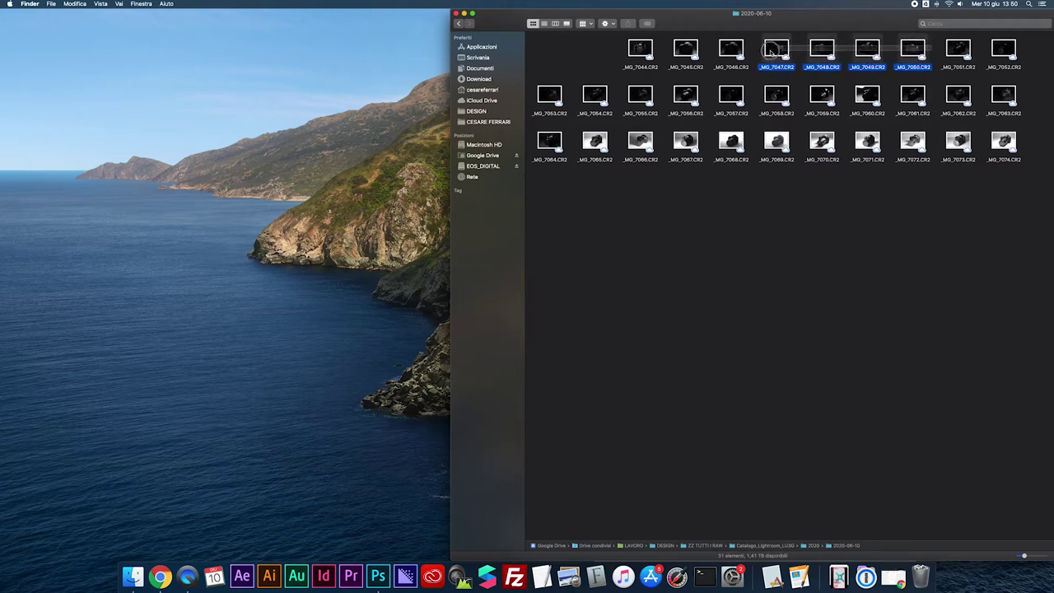
{"action": "left_click_drag", "start_coordinate": [927, 47], "coordinate": [630, 51]}
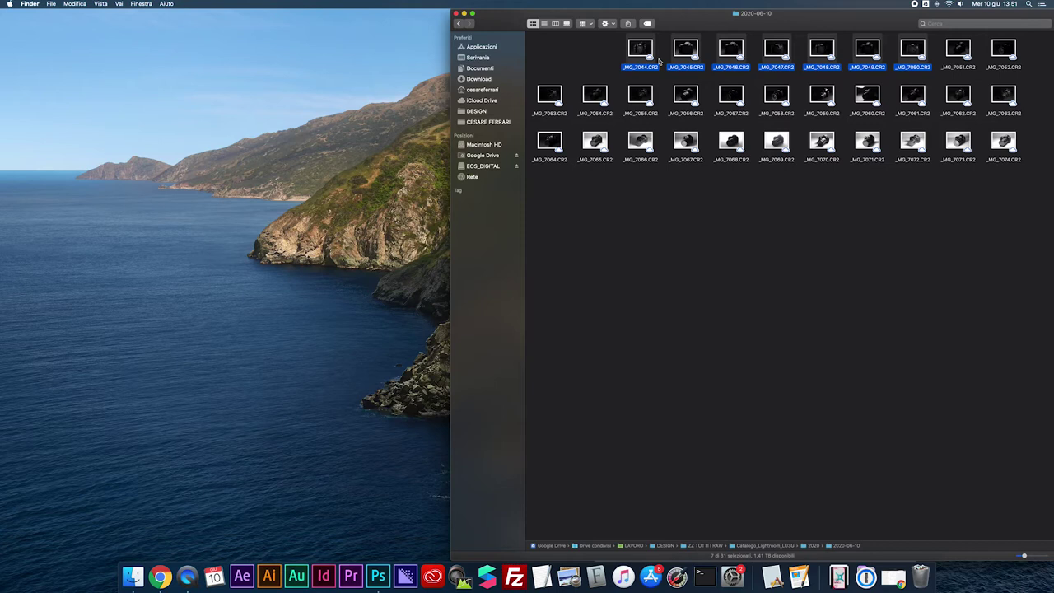
{"action": "left_click_drag", "start_coordinate": [641, 49], "coordinate": [379, 569]}
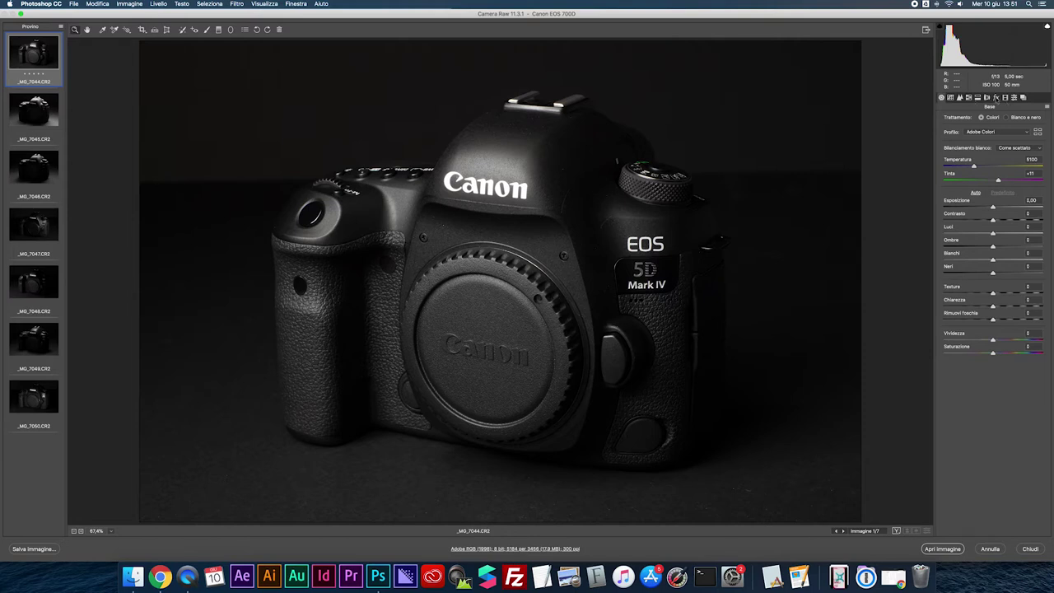
Apply the Sharpening2 preset from the Dettagli presets to _MG_7044.
{"action": "left_click", "coordinate": [960, 98]}
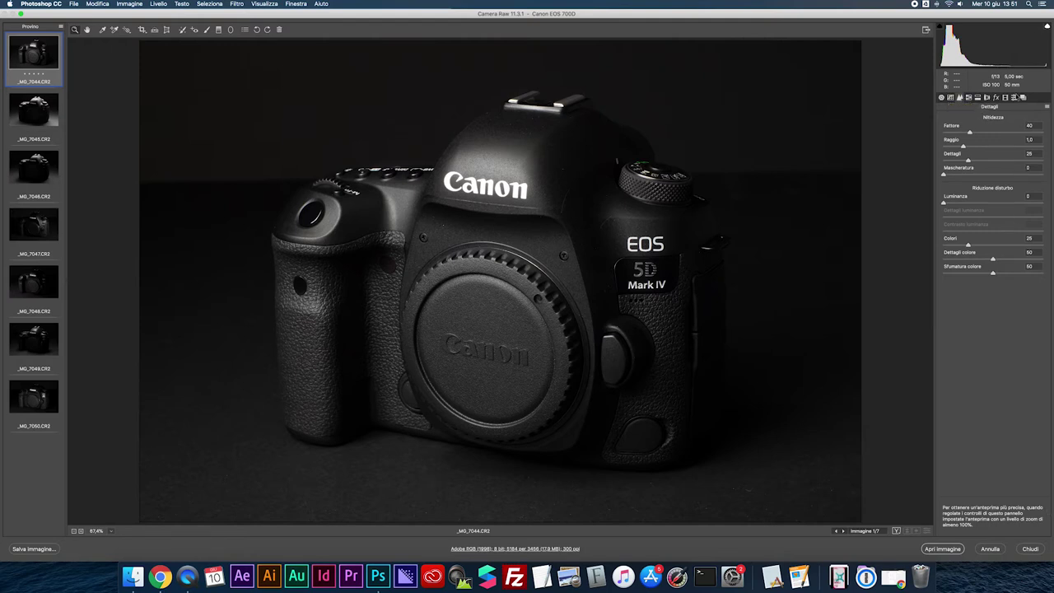
{"action": "left_click", "coordinate": [1013, 97]}
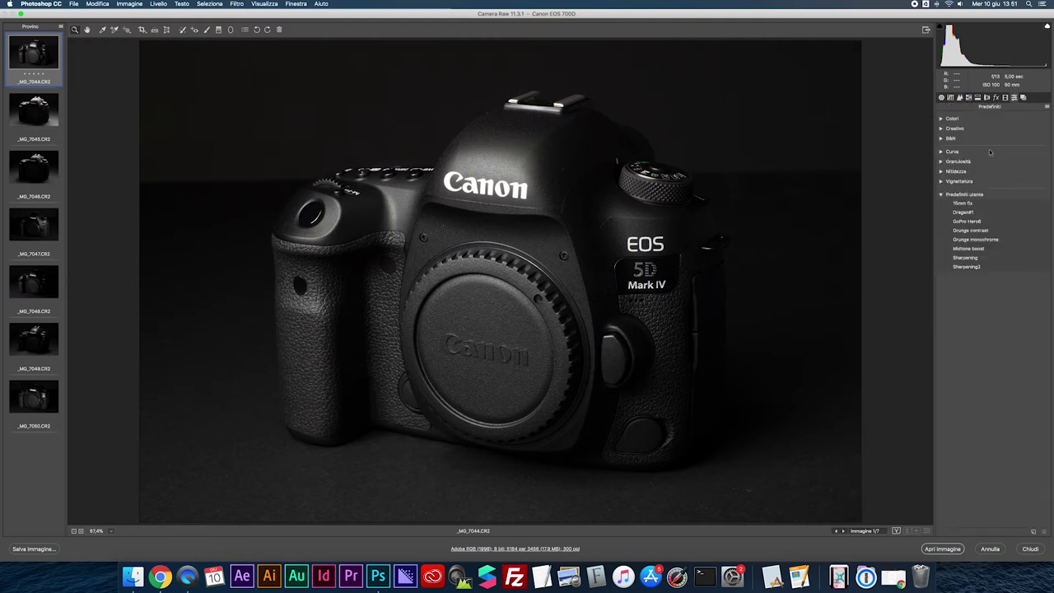
{"action": "left_click", "coordinate": [965, 268]}
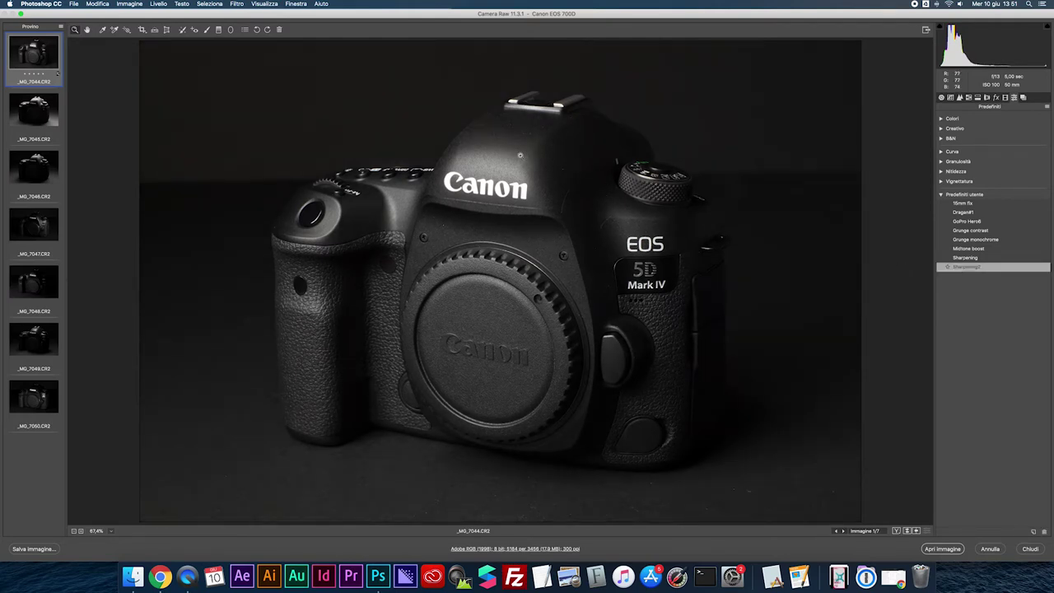
Synchronise _MG_7044's settings to all seven images, then return to _MG_7044 alone.
{"action": "left_click", "coordinate": [39, 400], "text": "shift"}
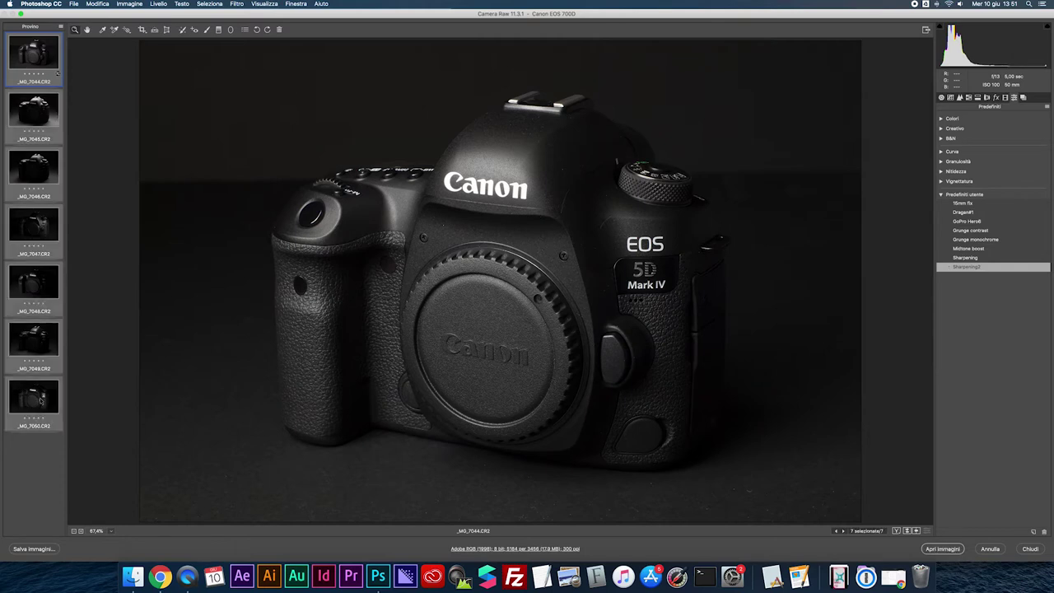
{"action": "right_click", "coordinate": [50, 59]}
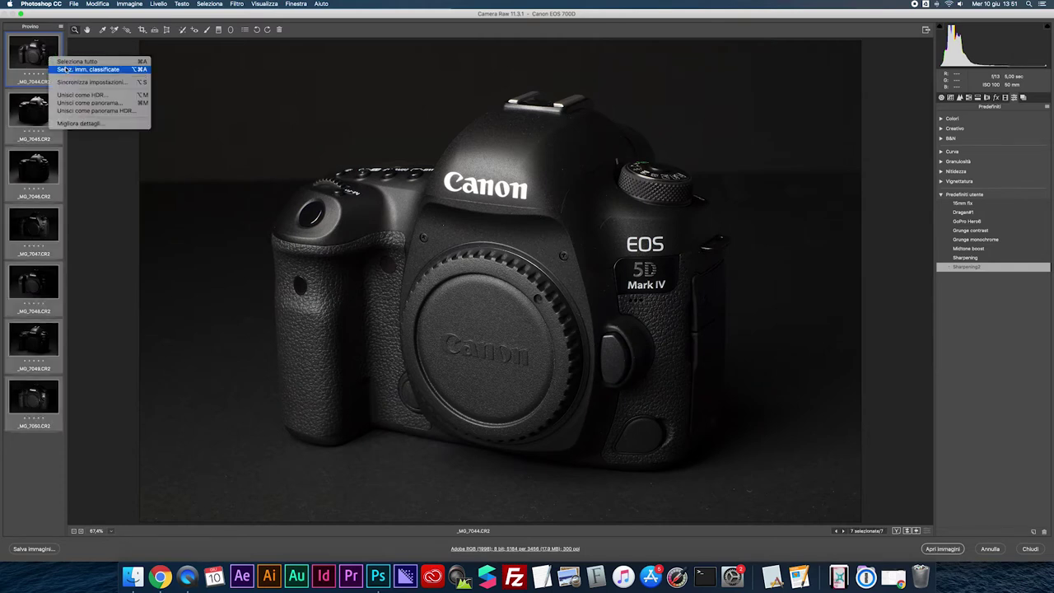
{"action": "left_click", "coordinate": [73, 85]}
{"action": "left_click", "coordinate": [590, 109]}
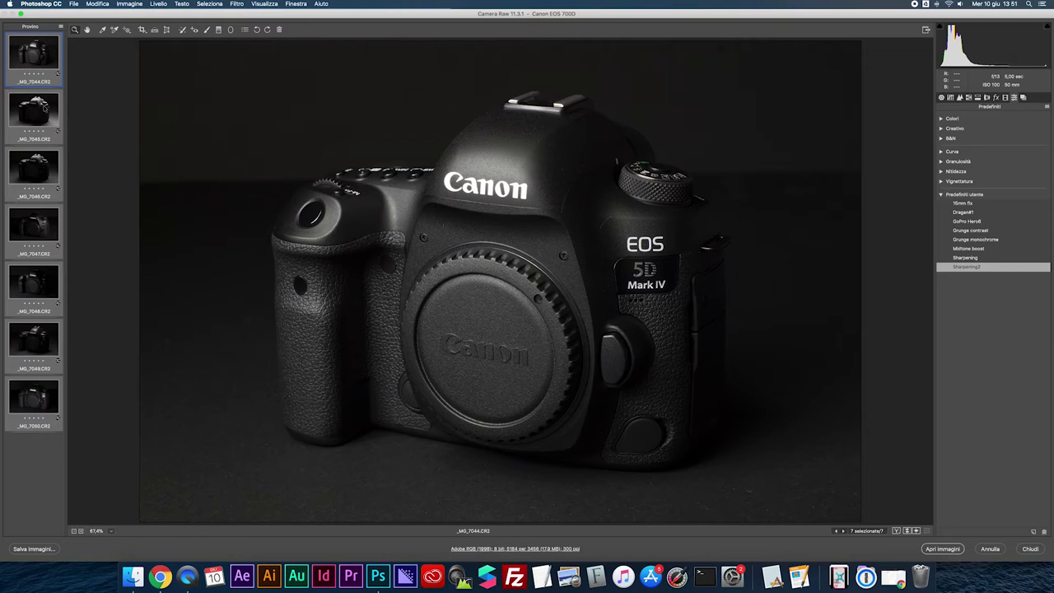
{"action": "left_click", "coordinate": [37, 66]}
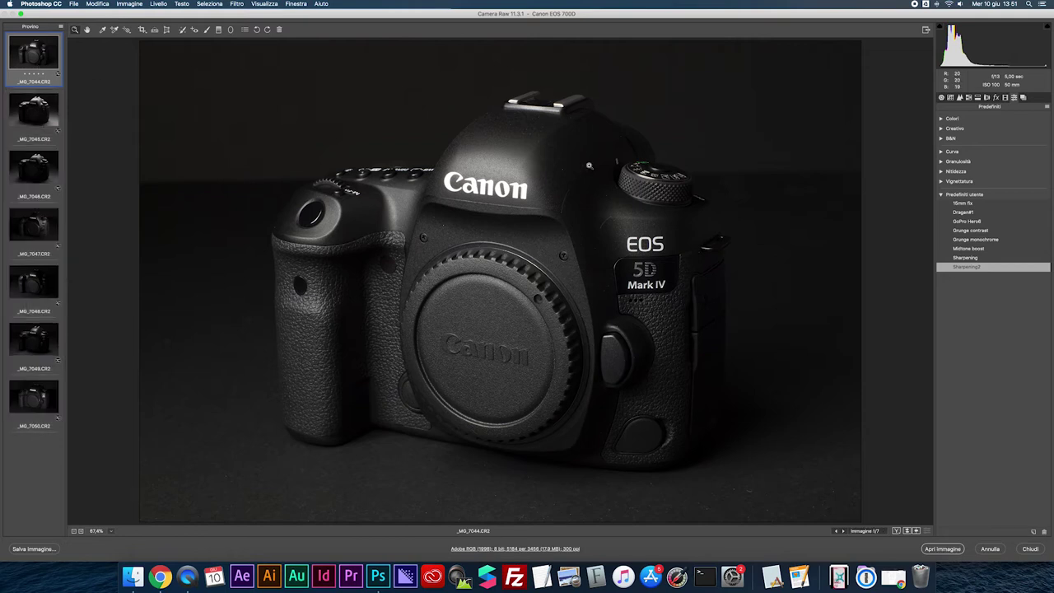
Review each image in the Base panel and raise _MG_7050's exposure to +0.35.
{"action": "left_click", "coordinate": [942, 97]}
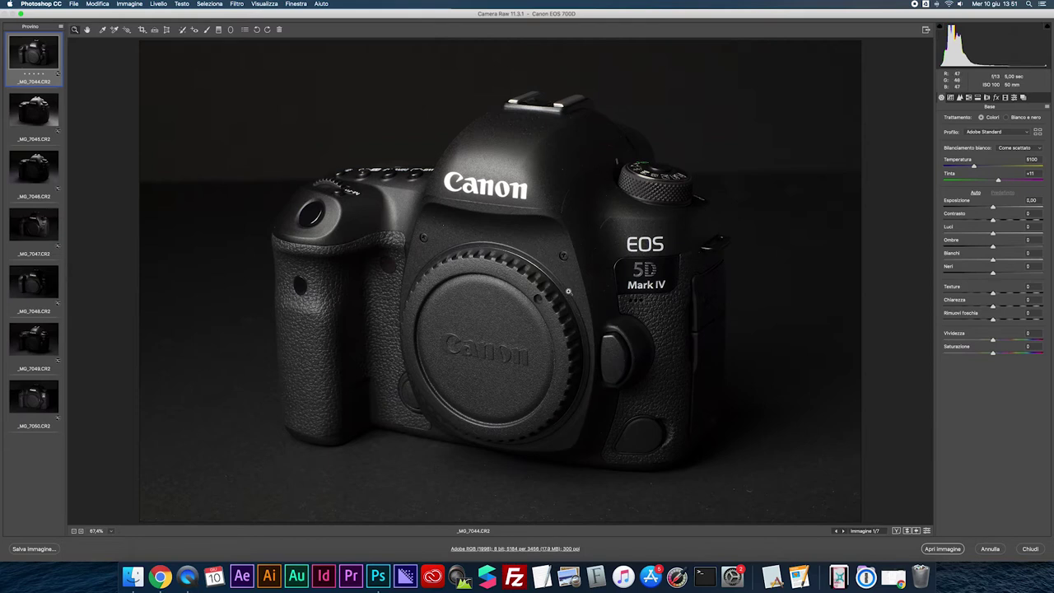
{"action": "left_click", "coordinate": [39, 108]}
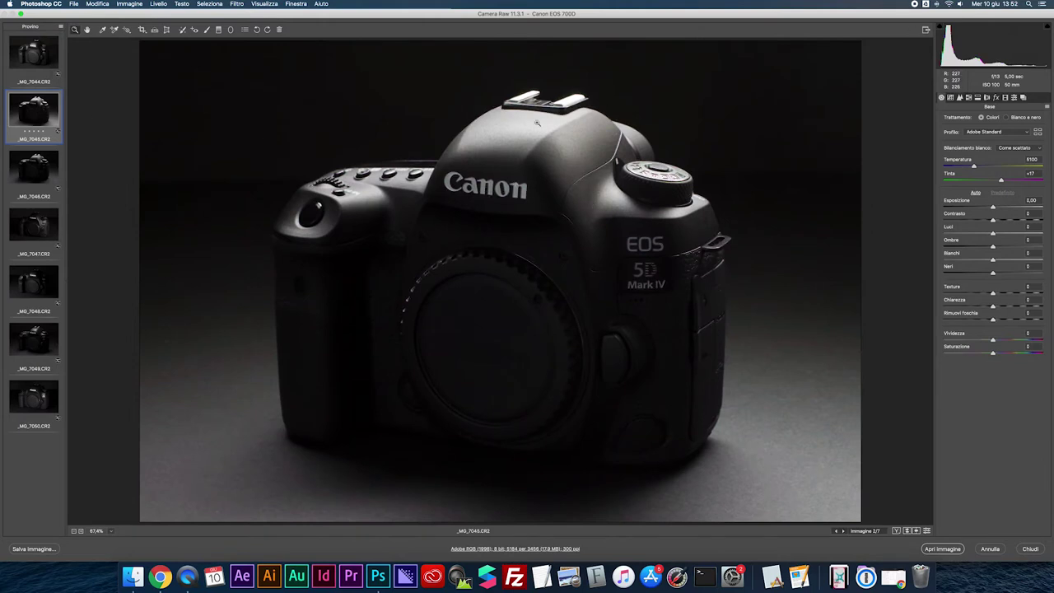
{"action": "left_click", "coordinate": [58, 183]}
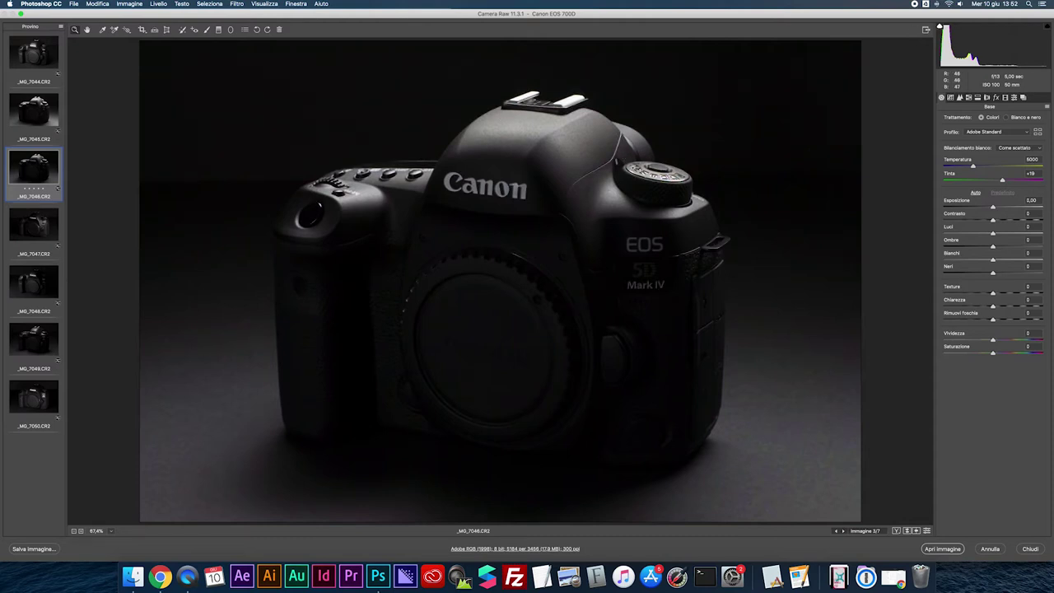
{"action": "left_click", "coordinate": [43, 225]}
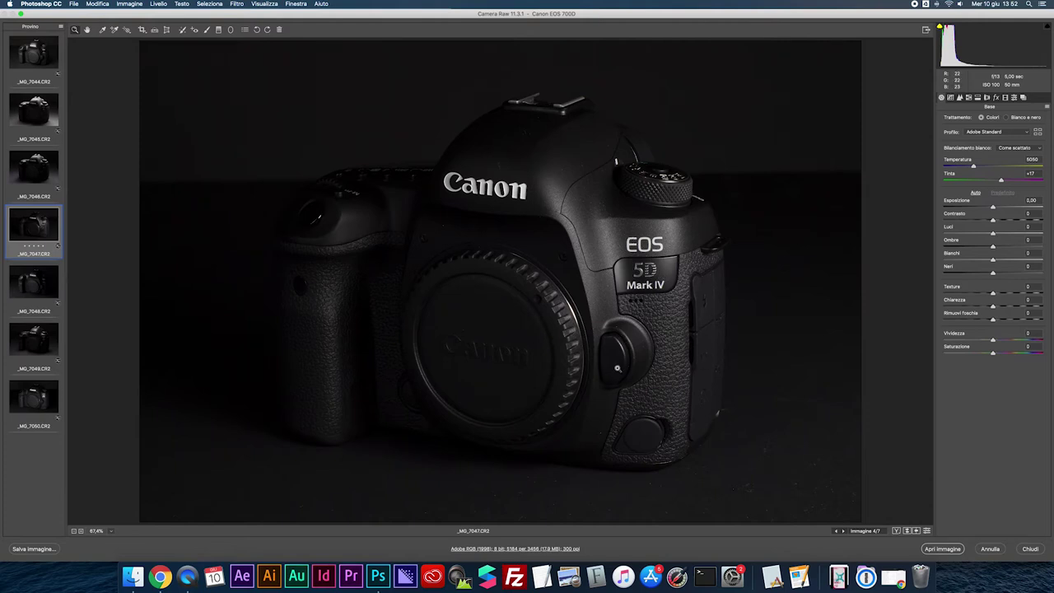
{"action": "left_click", "coordinate": [37, 278]}
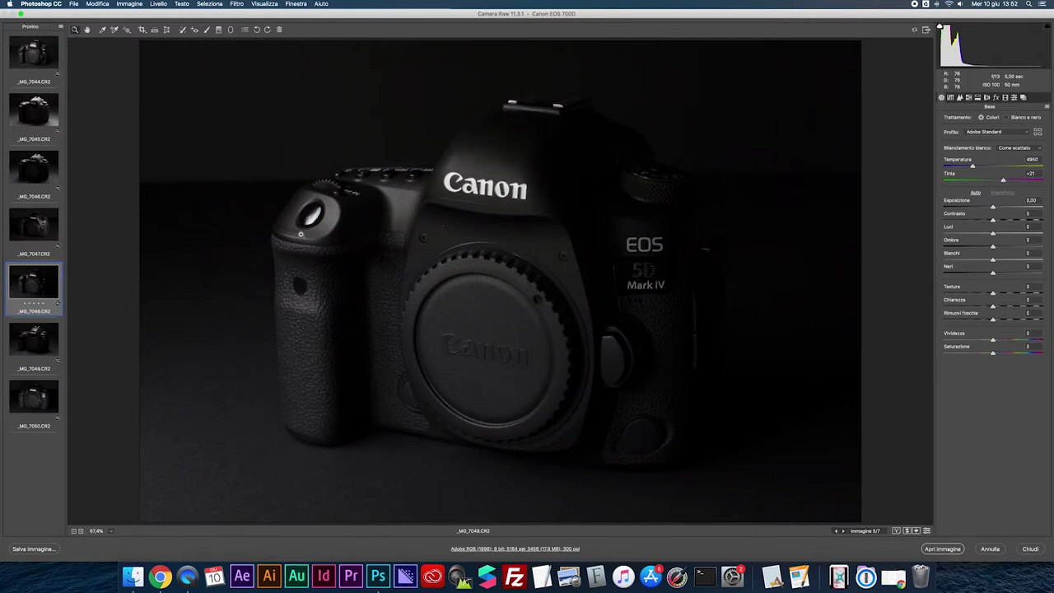
{"action": "left_click", "coordinate": [39, 344]}
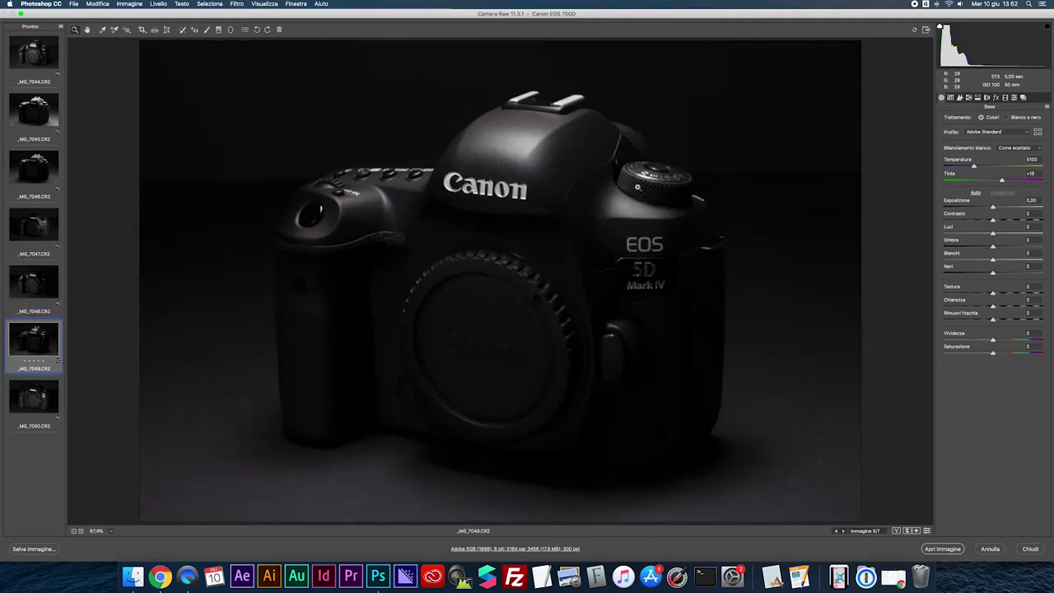
{"action": "left_click", "coordinate": [39, 395]}
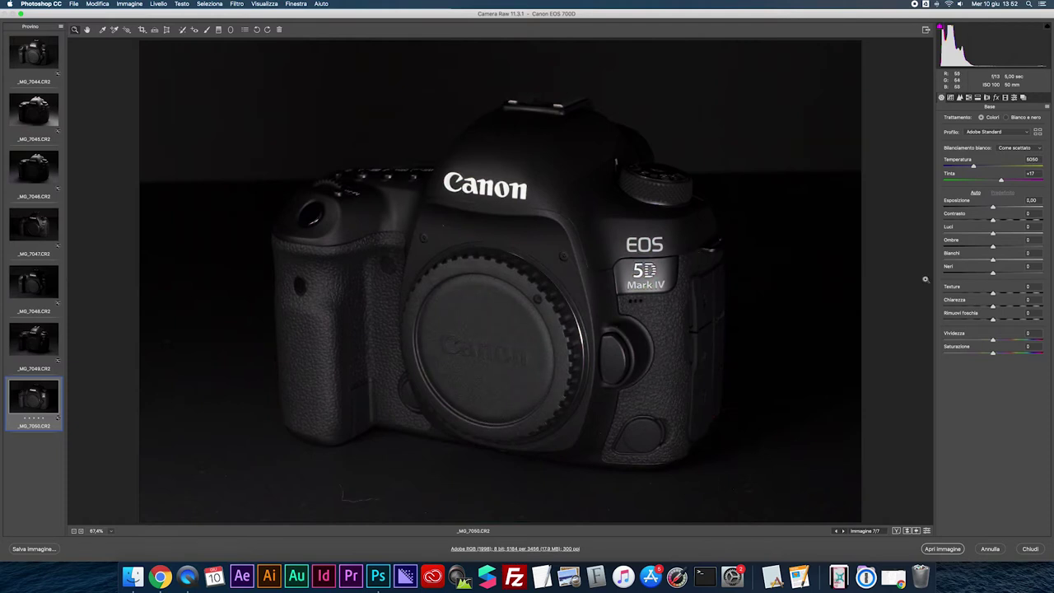
{"action": "left_click_drag", "start_coordinate": [992, 208], "coordinate": [995, 208]}
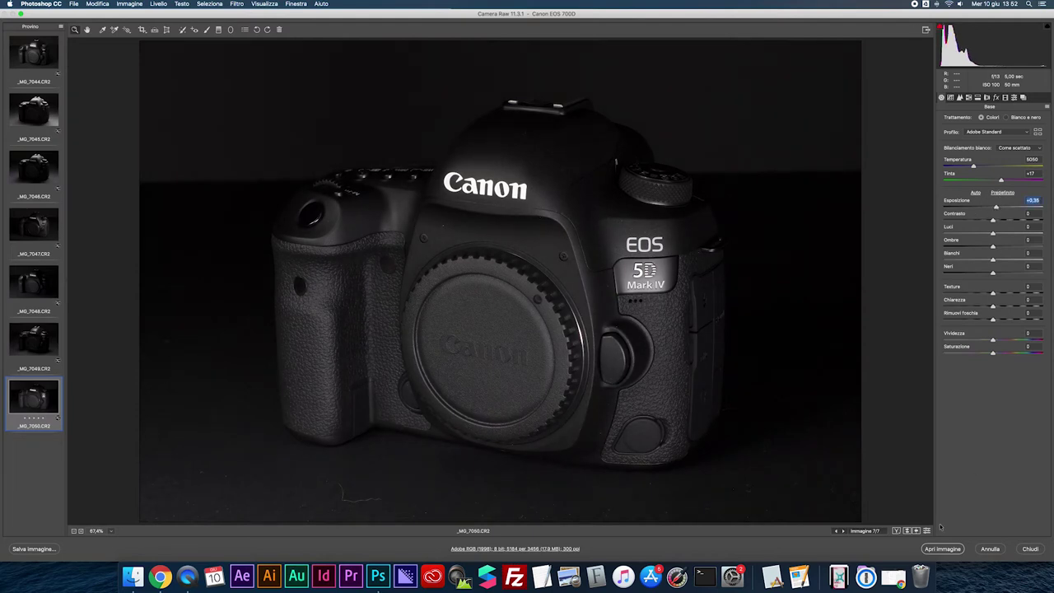
Save all seven images as quality-12 JPEGs into the CANON folder.
{"action": "left_click", "coordinate": [38, 53], "text": "shift"}
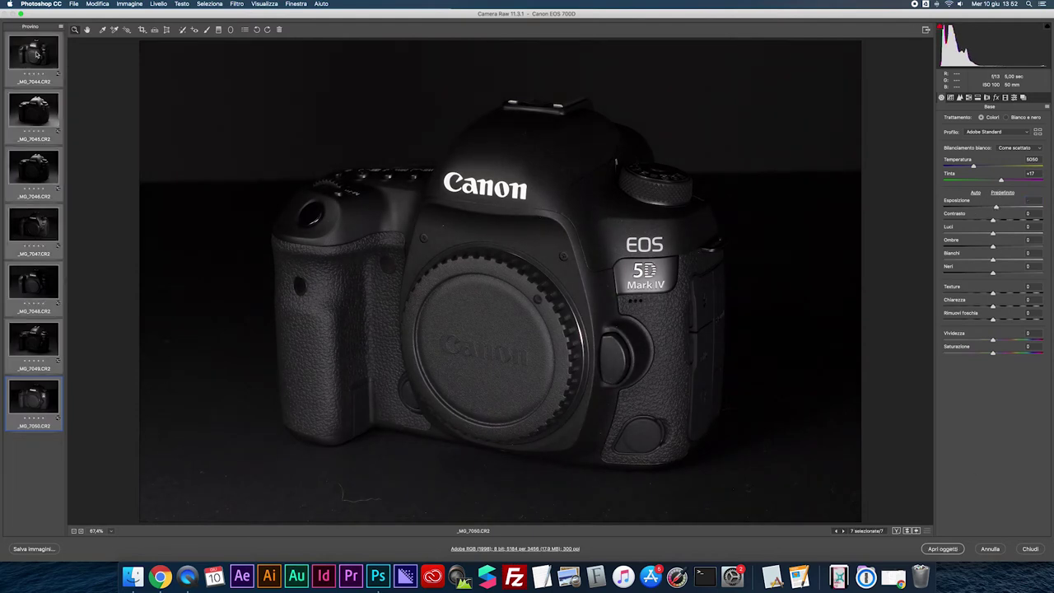
{"action": "left_click", "coordinate": [36, 548]}
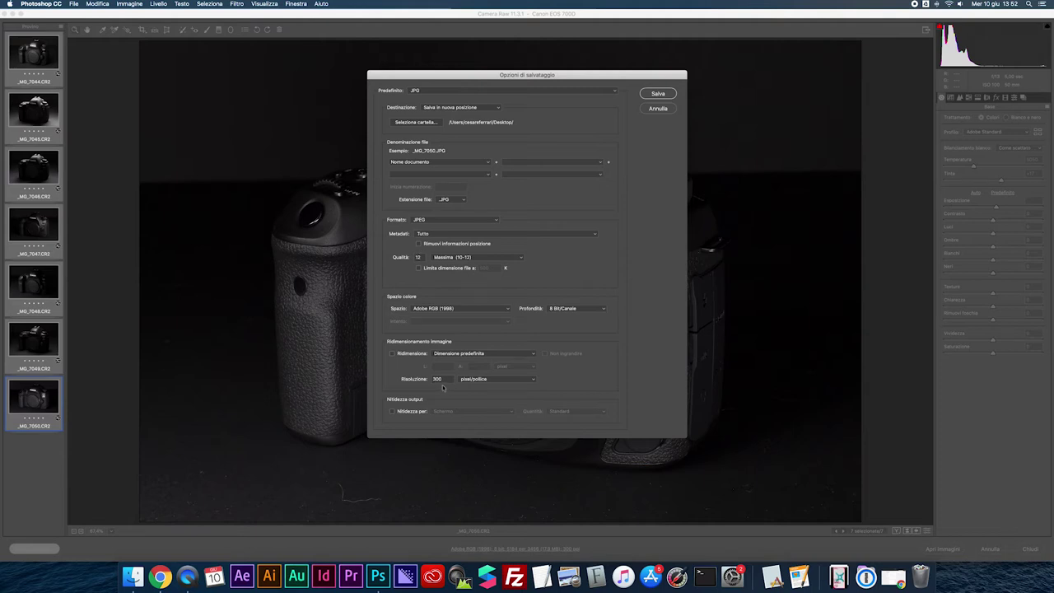
{"action": "left_click", "coordinate": [657, 94]}
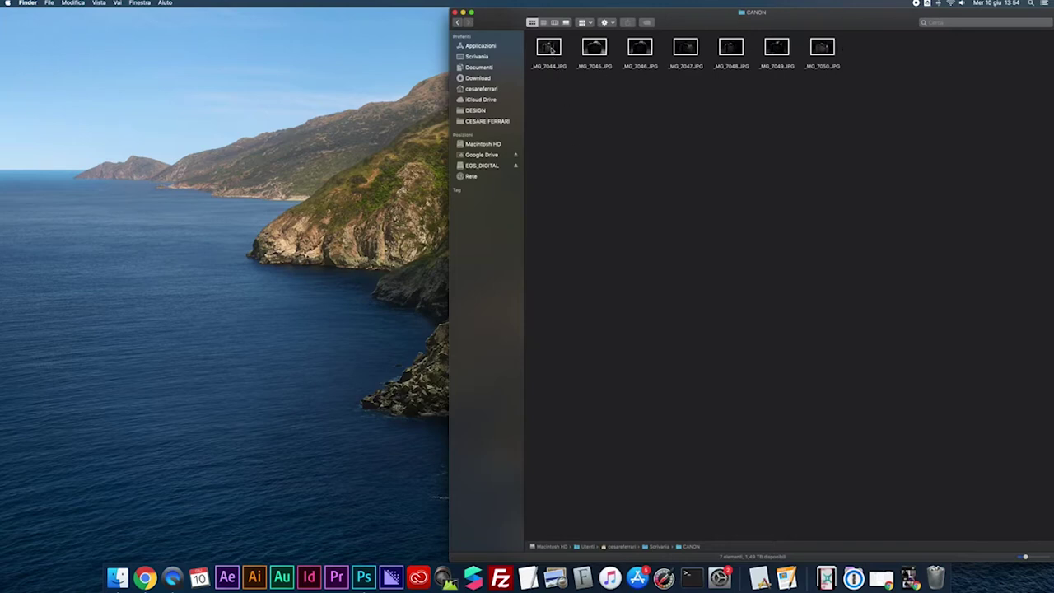
Open _MG_7044.JPG in Photoshop, keeping its embedded Adobe RGB (1998) profile.
{"action": "left_click_drag", "start_coordinate": [550, 48], "coordinate": [372, 567]}
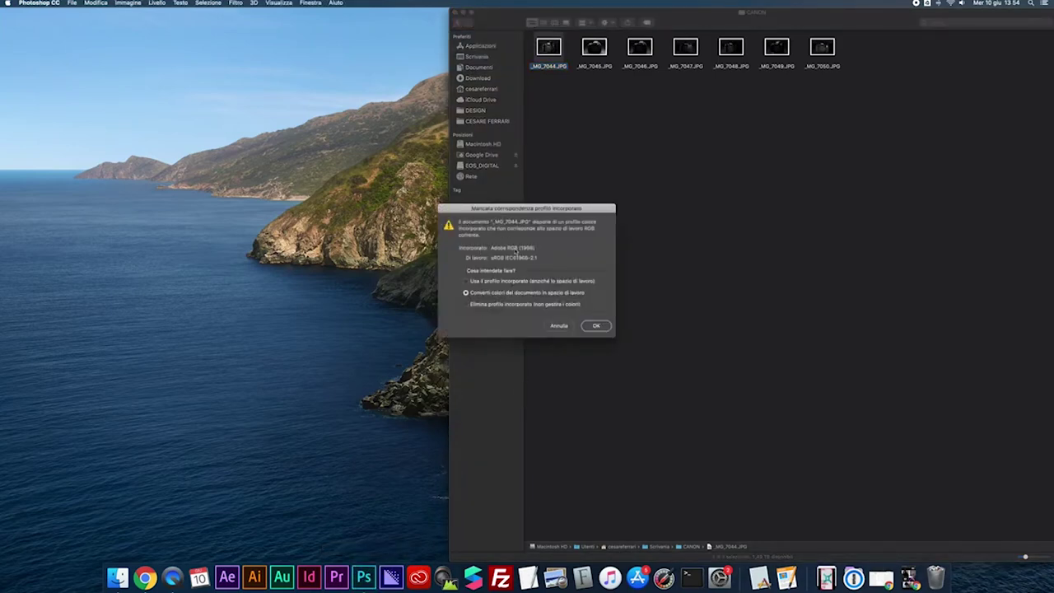
{"action": "left_click", "coordinate": [487, 281]}
{"action": "key", "text": "Return"}
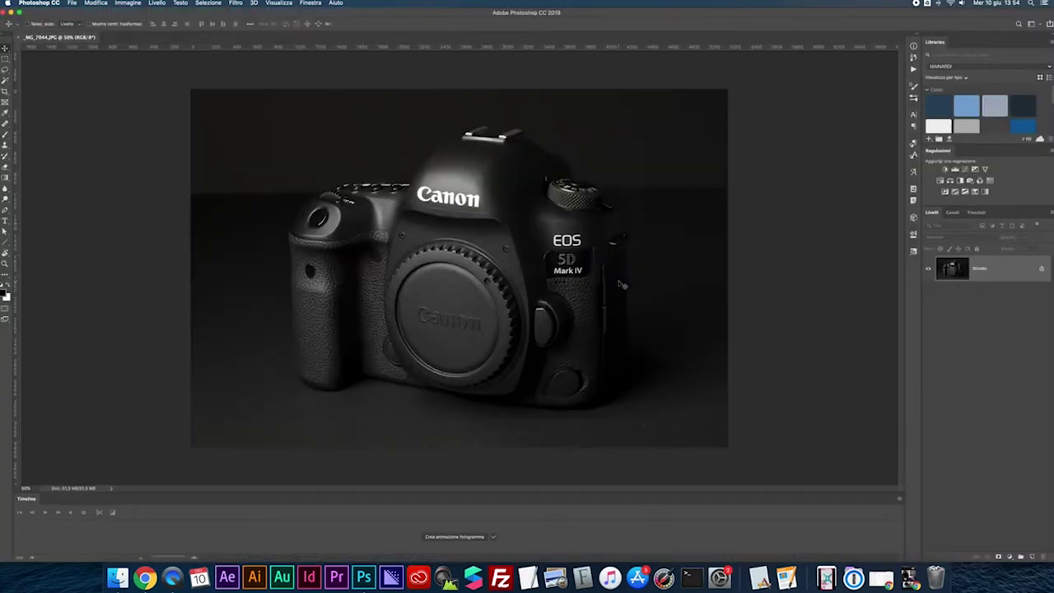
Drop _MG_7045 through _MG_7050.JPG from the CANON folder onto the open document.
{"action": "left_click", "coordinate": [119, 580]}
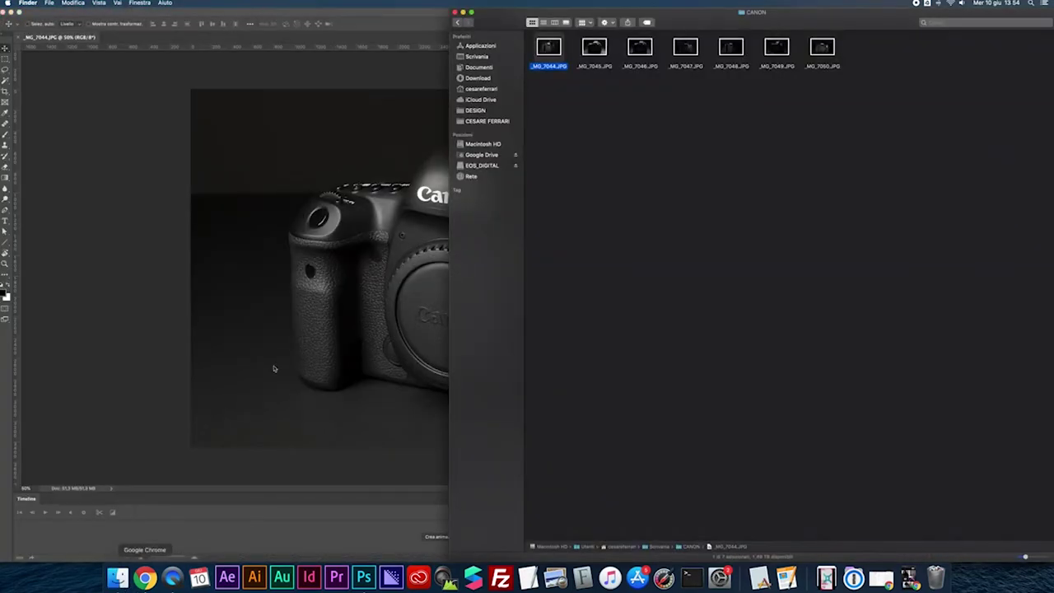
{"action": "left_click_drag", "start_coordinate": [596, 81], "coordinate": [833, 54]}
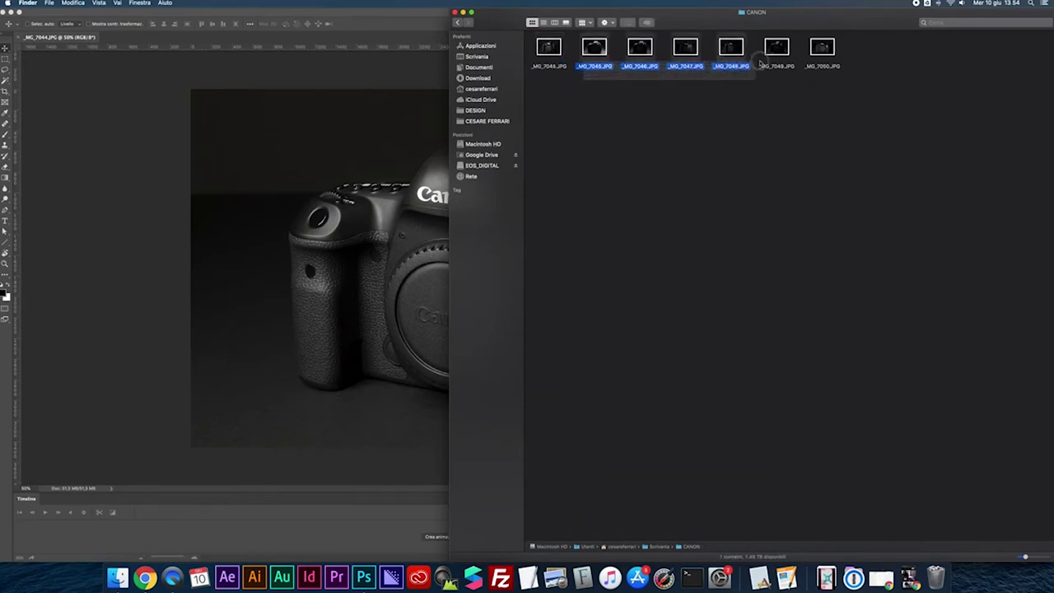
{"action": "left_click_drag", "start_coordinate": [603, 51], "coordinate": [362, 166]}
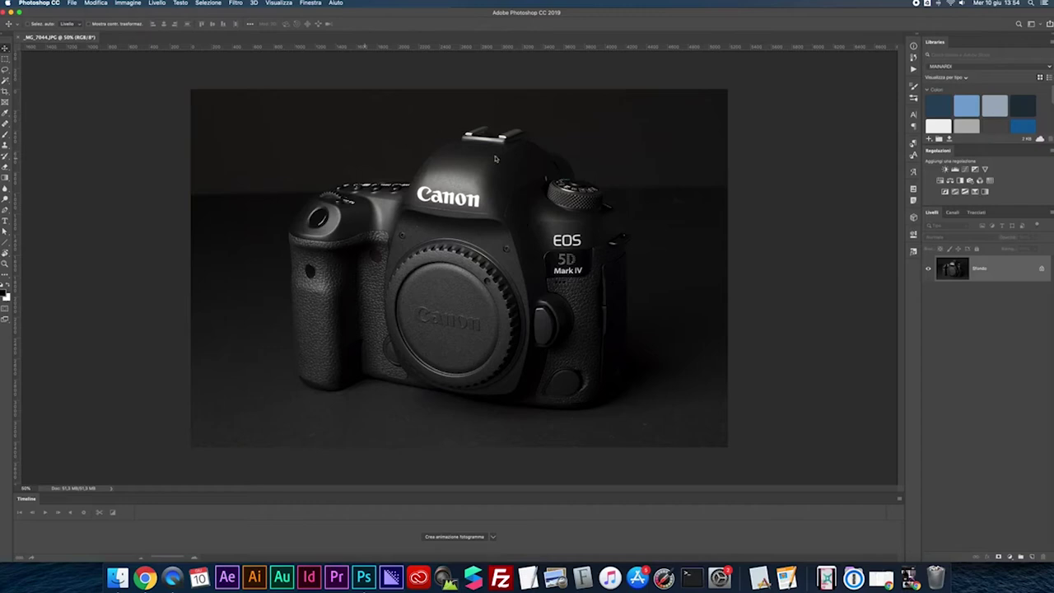
Commit all six placed JPGs, _MG_7045 to _MG_7050, as layers above _MG_7044.
{"action": "key", "text": "Return"}
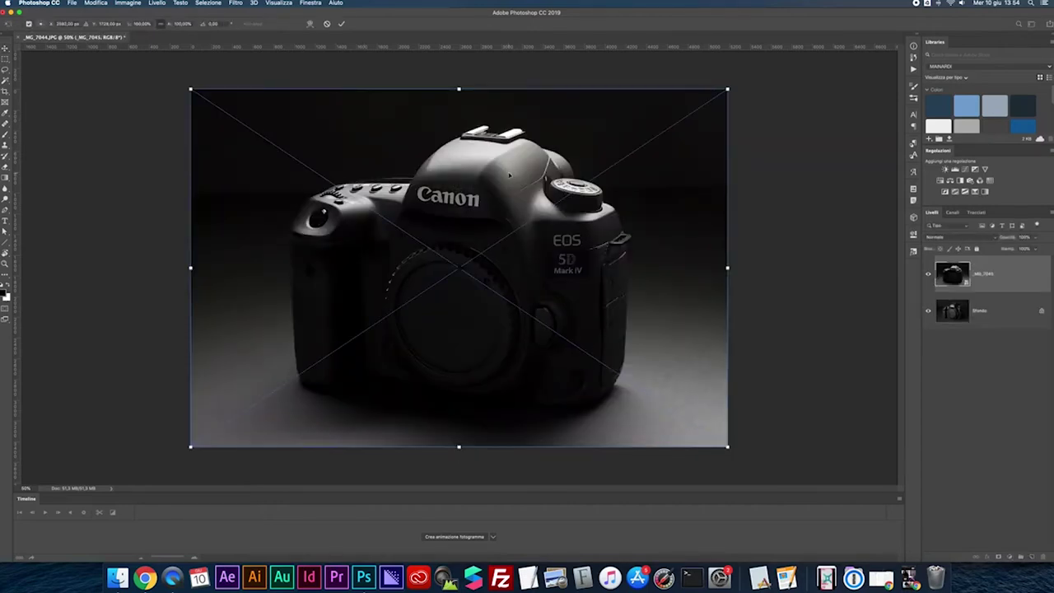
{"action": "key", "text": "Return"}
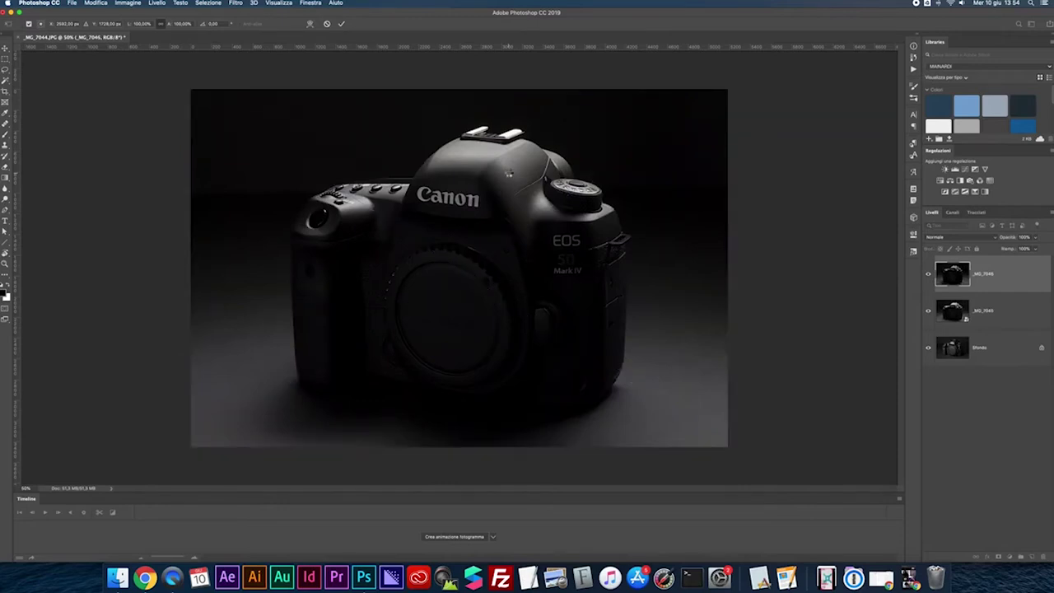
{"action": "key", "text": "Return"}
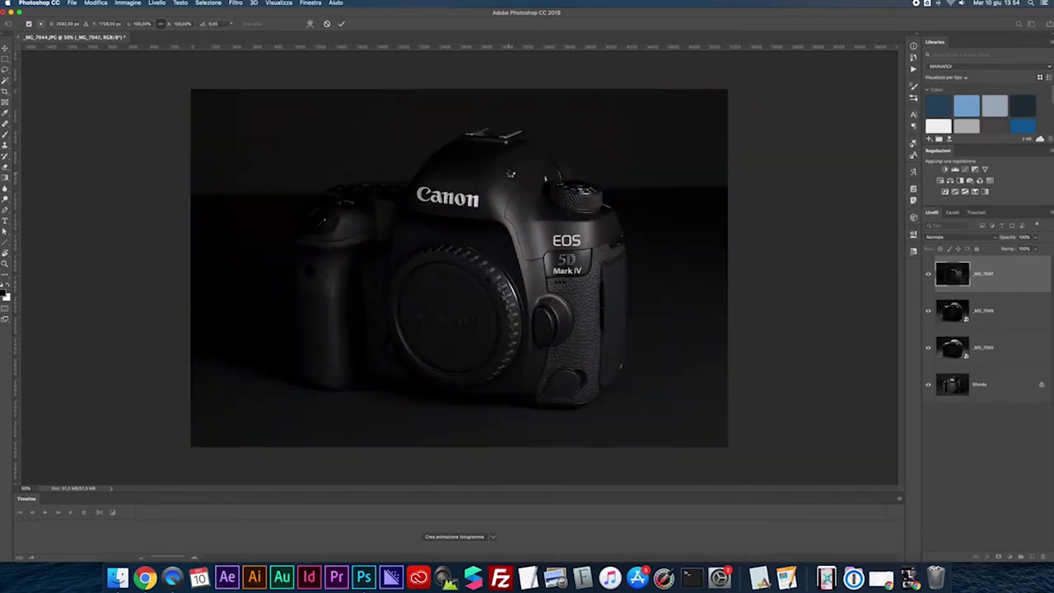
{"action": "key", "text": "Return"}
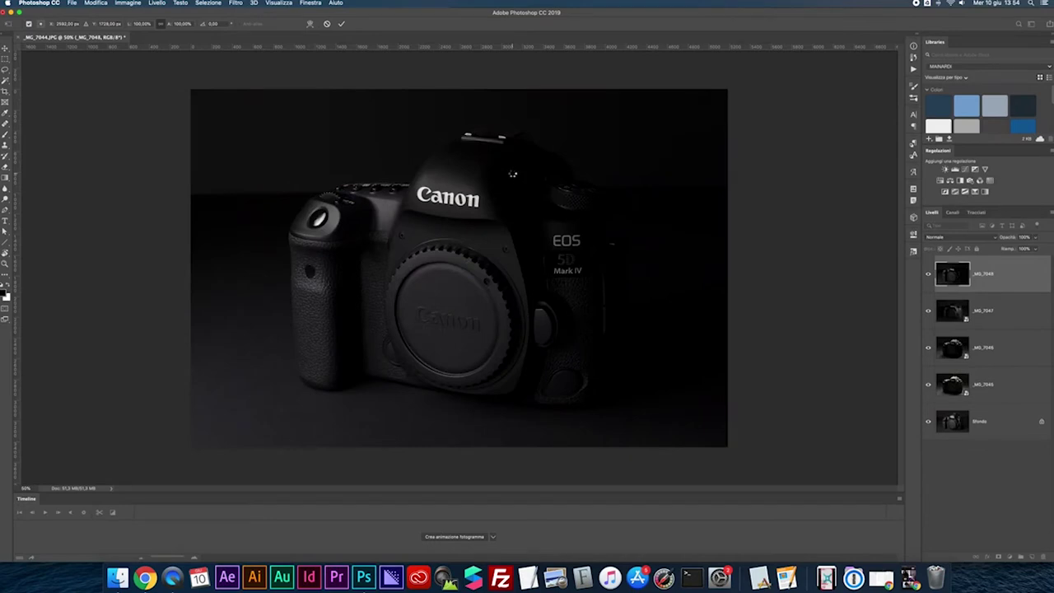
{"action": "key", "text": "Return"}
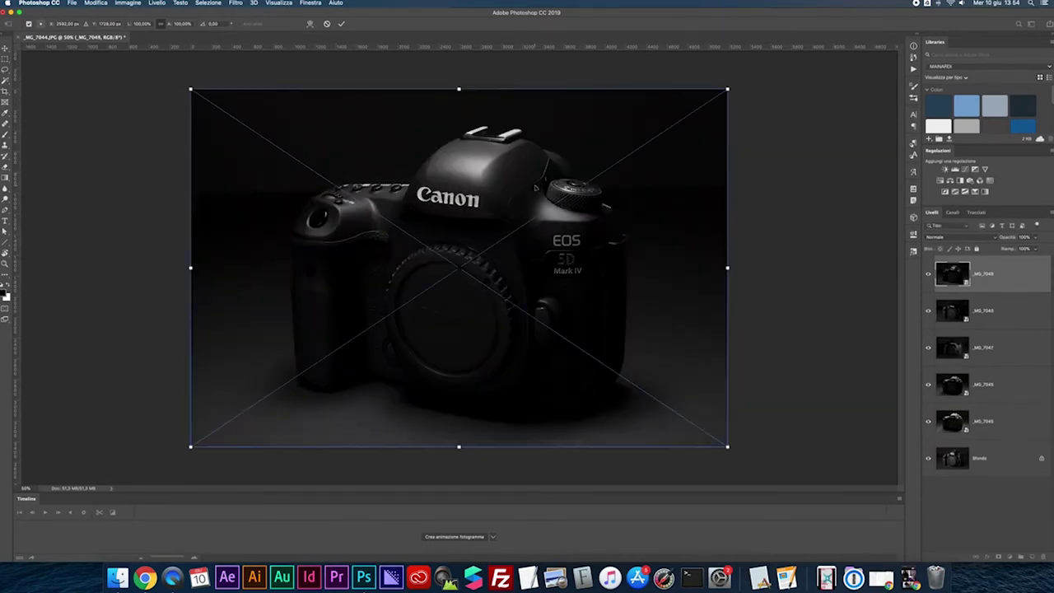
{"action": "key", "text": "Return"}
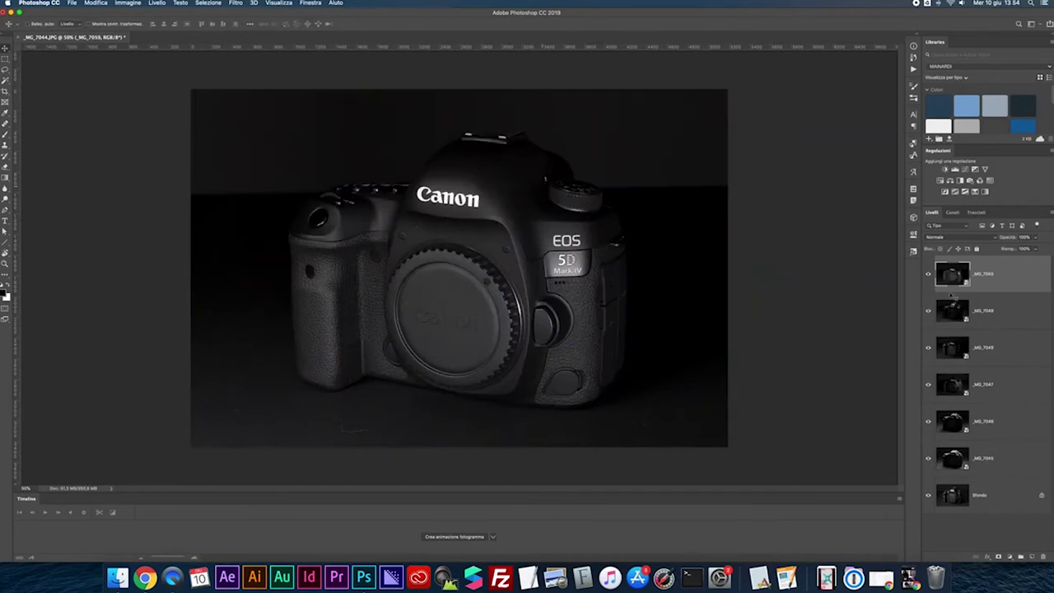
{"action": "left_click", "coordinate": [950, 460], "text": "shift"}
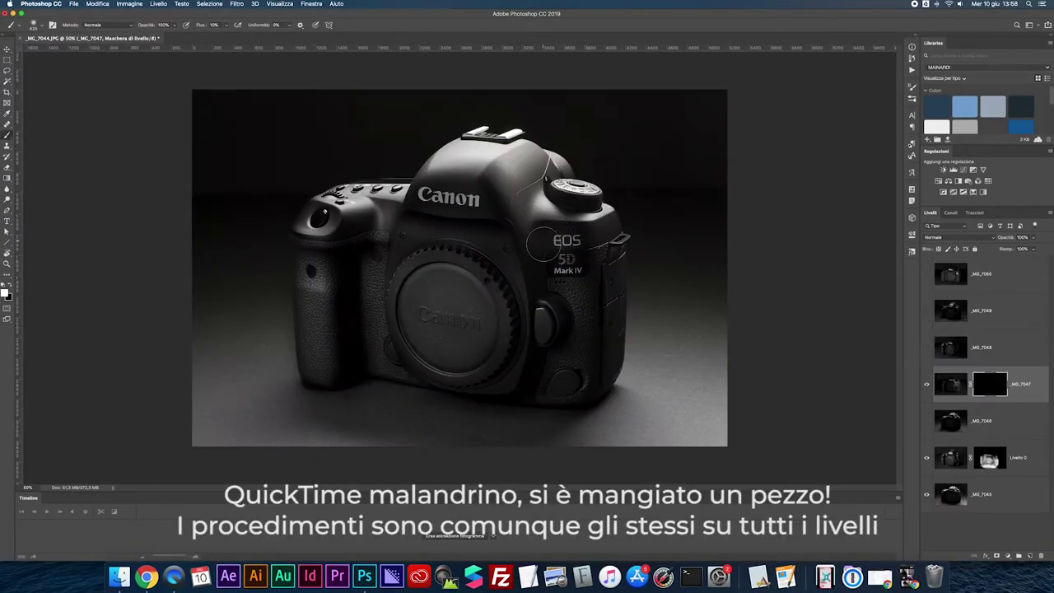
Reveal the 5D Mark IV badge through _MG_7047's mask and nudge the layer into alignment.
{"action": "left_click_drag", "start_coordinate": [557, 272], "coordinate": [568, 277]}
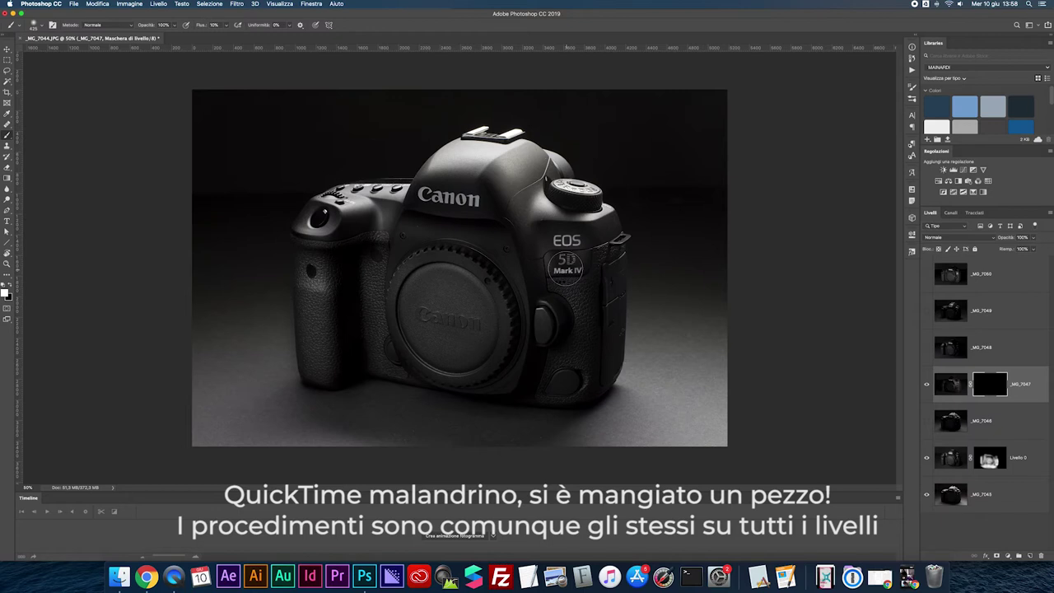
{"action": "scroll", "coordinate": [569, 277], "scroll_direction": "up", "scroll_amount": 2}
{"action": "scroll", "coordinate": [569, 276], "scroll_direction": "up", "scroll_amount": 2}
{"action": "scroll", "coordinate": [569, 268], "scroll_direction": "up", "scroll_amount": 2}
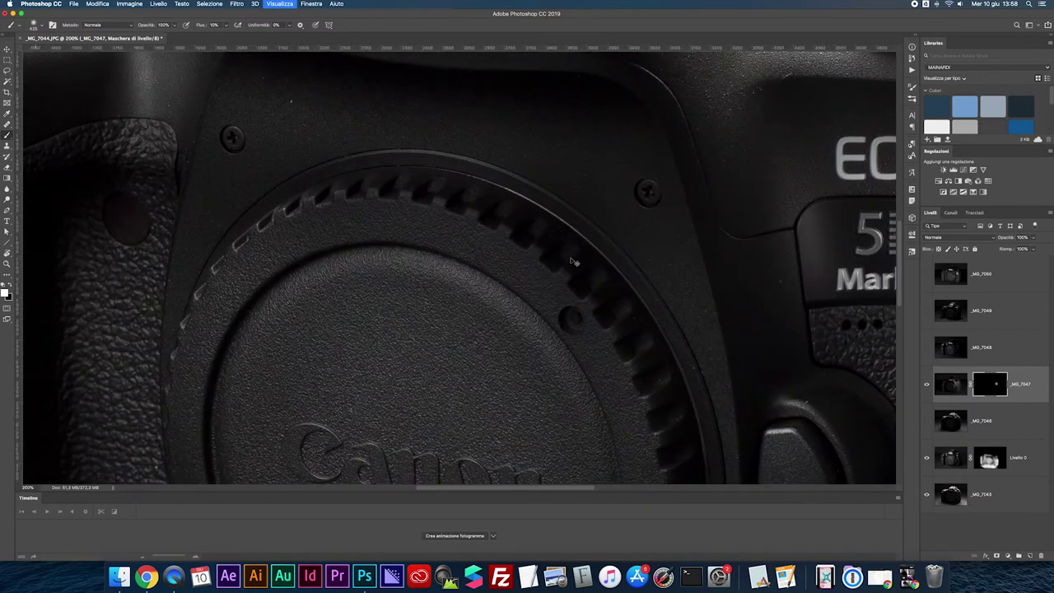
{"action": "scroll", "coordinate": [570, 259], "scroll_direction": "up", "scroll_amount": 2}
{"action": "scroll", "coordinate": [570, 257], "scroll_direction": "right", "scroll_amount": 2}
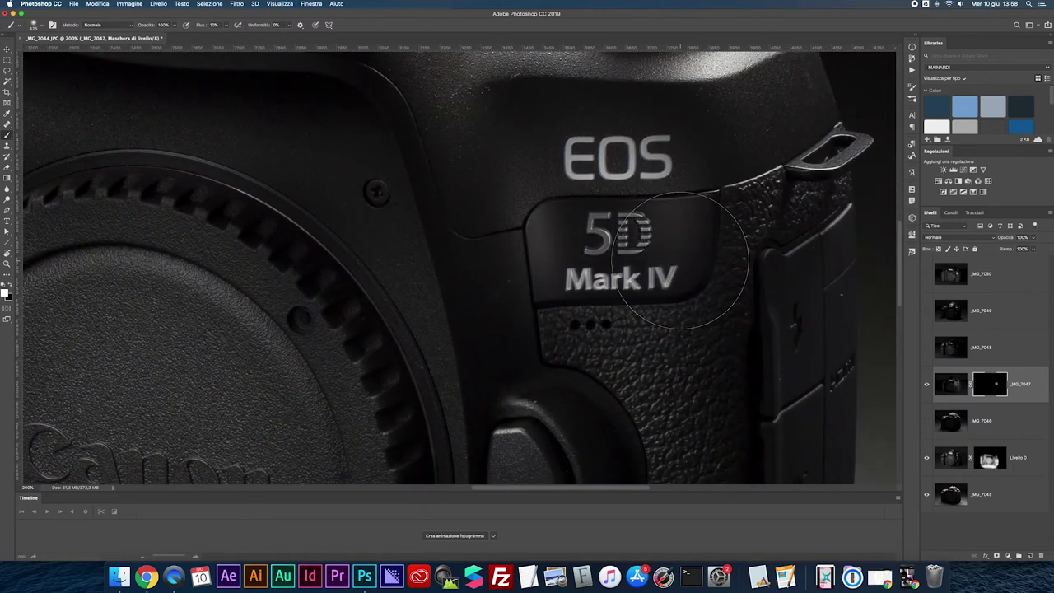
{"action": "left_click", "coordinate": [950, 384]}
{"action": "key", "text": "v"}
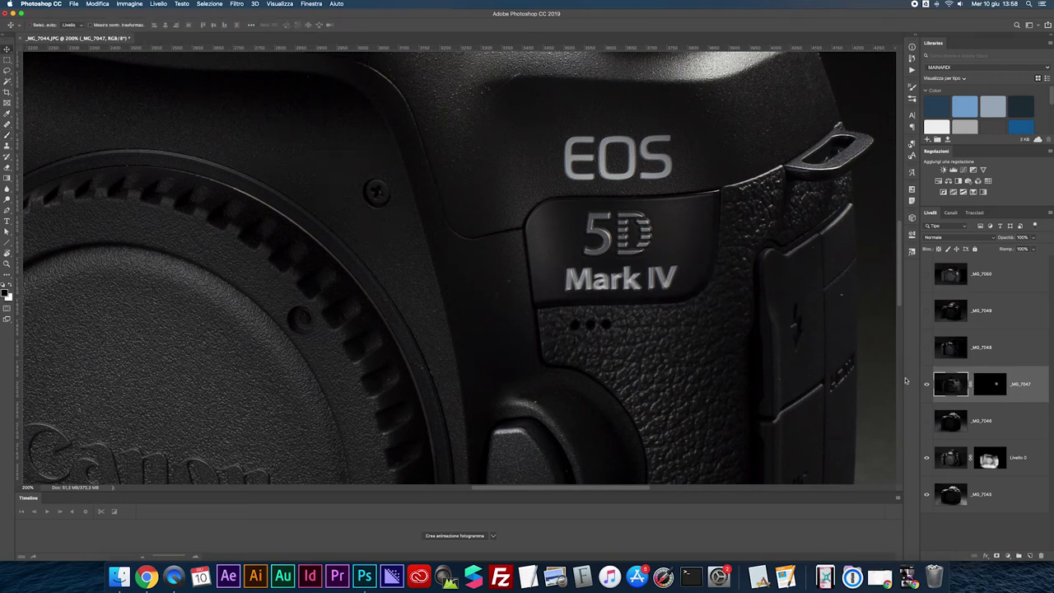
{"action": "key", "text": "Right"}
{"action": "key", "text": "Left"}
{"action": "key", "text": "Left"}
{"action": "key", "text": "Left"}
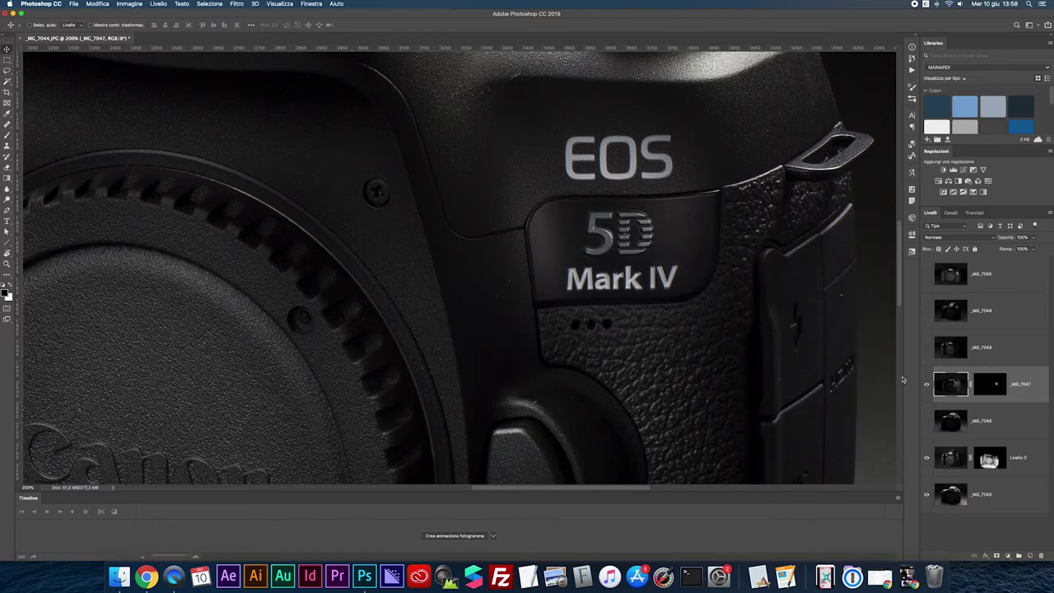
{"action": "key", "text": "Left"}
{"action": "key", "text": "Left"}
{"action": "key", "text": "Left"}
{"action": "key", "text": "Left"}
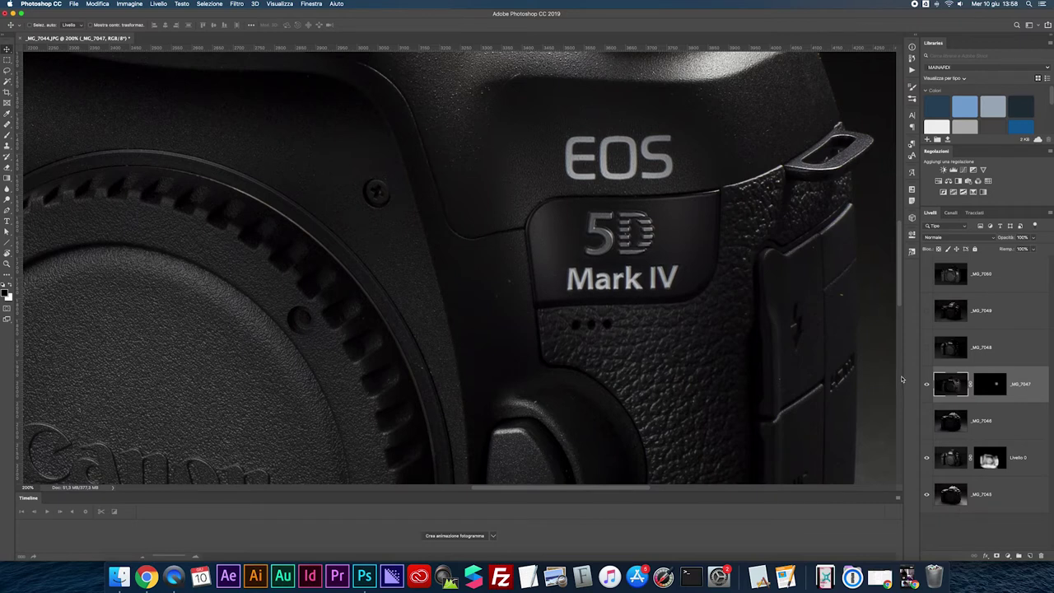
{"action": "left_click", "coordinate": [925, 384]}
At 66.7% zoom, try revealing the grip by the lens release button, then undo it.
{"action": "key", "text": "super+minus"}
{"action": "left_click", "coordinate": [984, 395]}
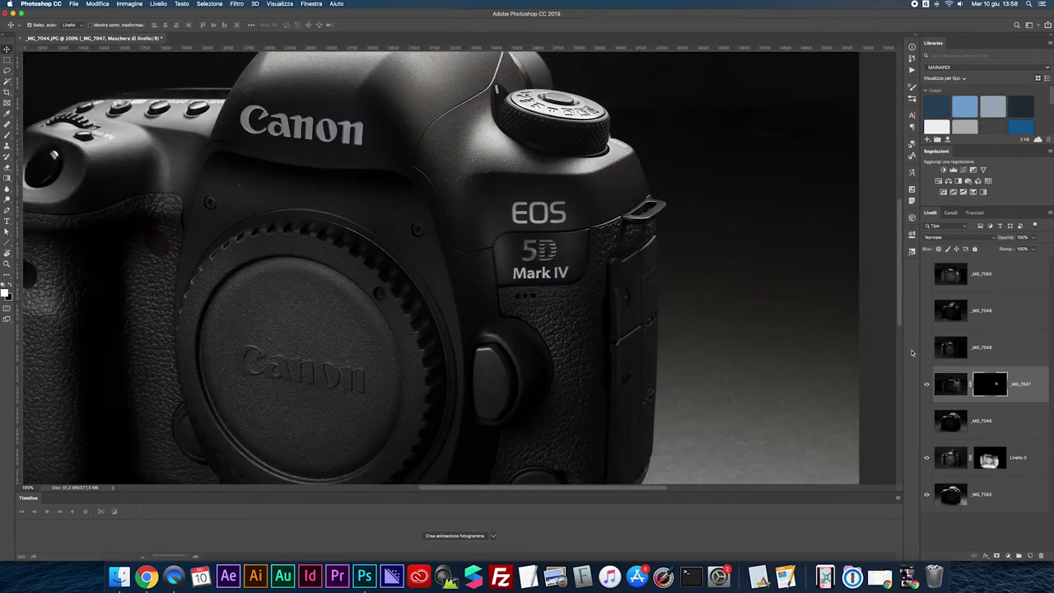
{"action": "key", "text": "super+minus"}
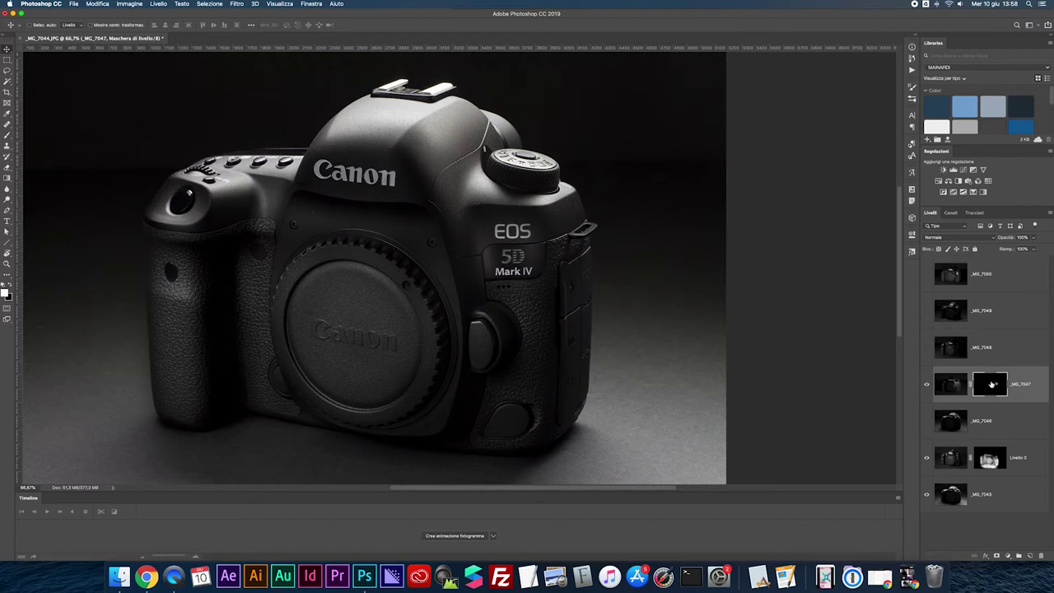
{"action": "left_click", "coordinate": [992, 385], "text": "shift"}
{"action": "left_click", "coordinate": [992, 385], "text": "shift"}
{"action": "key", "text": "b"}
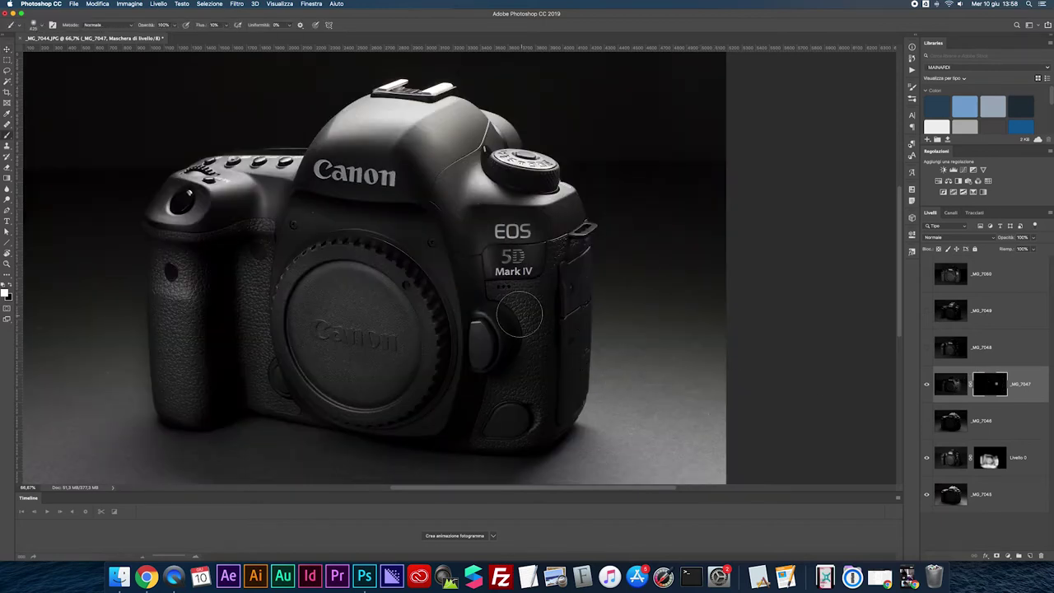
{"action": "left_click_drag", "start_coordinate": [523, 345], "coordinate": [517, 379]}
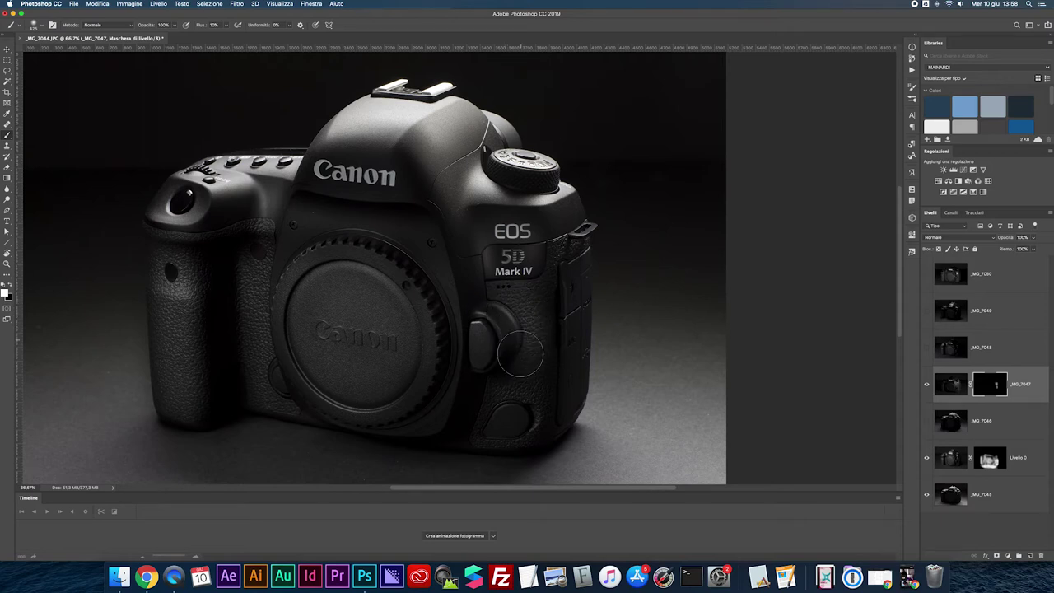
{"action": "key", "text": "ctrl+z"}
{"action": "left_click", "coordinate": [994, 384], "text": "shift"}
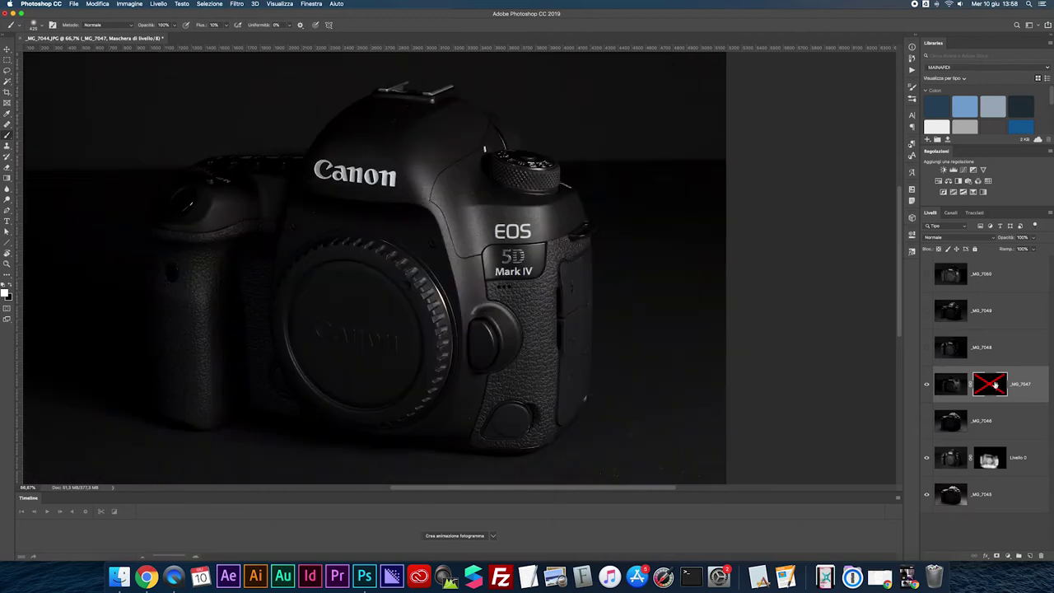
{"action": "left_click", "coordinate": [994, 384], "text": "shift"}
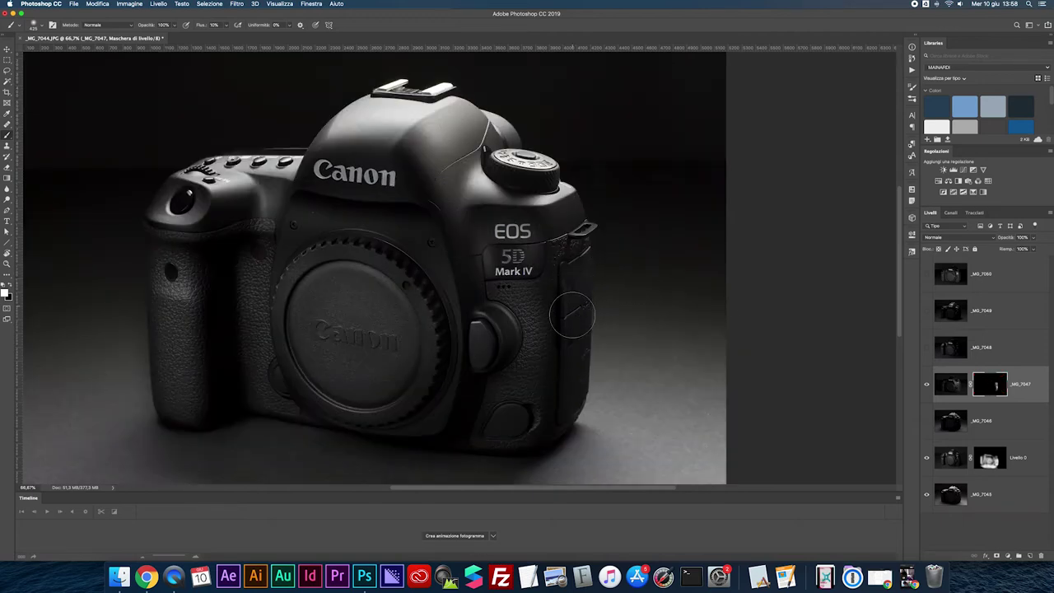
Paint the right side panel and lens-mount ring edge into view on the _MG_7047 mask.
{"action": "mouse_move", "coordinate": [568, 258]}
{"action": "left_mouse_down"}
{"action": "mouse_move", "coordinate": [564, 353]}
{"action": "mouse_move", "coordinate": [572, 228]}
{"action": "mouse_move", "coordinate": [565, 353]}
{"action": "mouse_move", "coordinate": [568, 337]}
{"action": "left_mouse_up"}
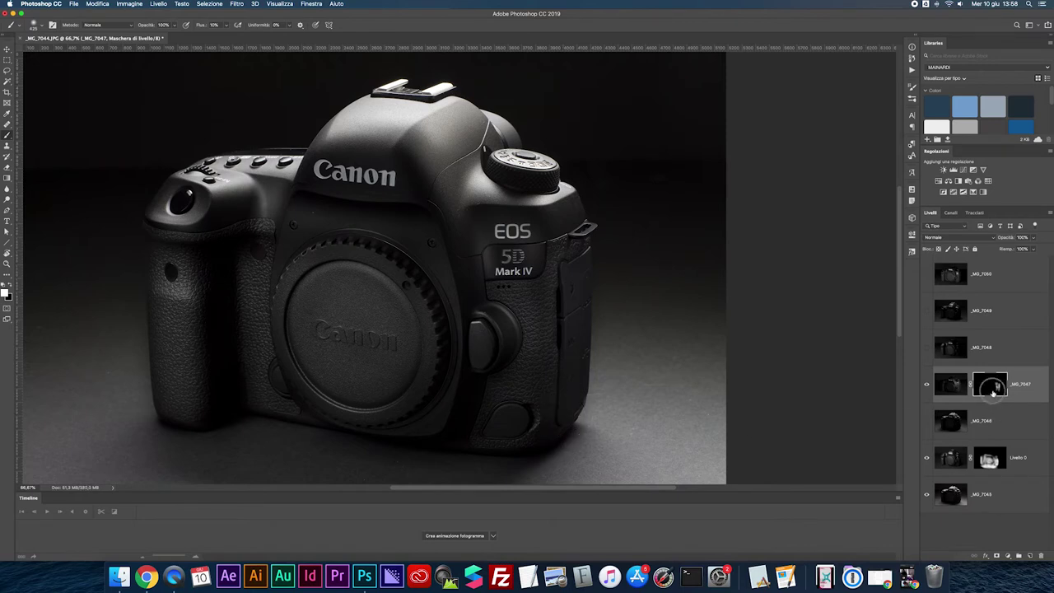
{"action": "left_click", "coordinate": [992, 391], "text": "shift"}
{"action": "mouse_move", "coordinate": [535, 454]}
{"action": "left_mouse_down"}
{"action": "mouse_move", "coordinate": [563, 437]}
{"action": "mouse_move", "coordinate": [563, 265]}
{"action": "mouse_move", "coordinate": [547, 296]}
{"action": "mouse_move", "coordinate": [507, 278]}
{"action": "left_mouse_up"}
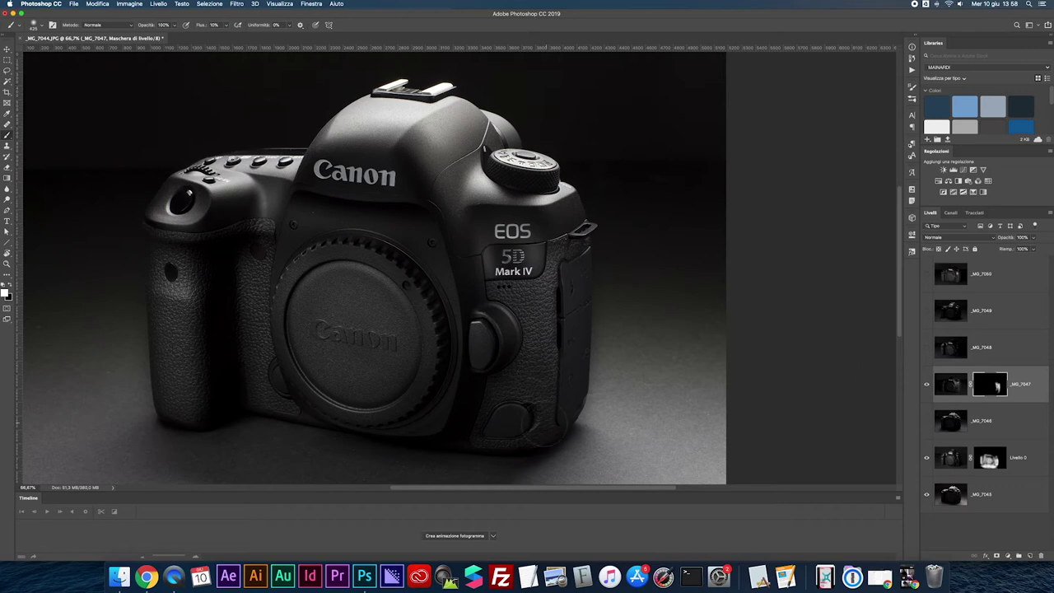
{"action": "left_click", "coordinate": [993, 377], "text": "shift"}
{"action": "left_click", "coordinate": [993, 377], "text": "shift"}
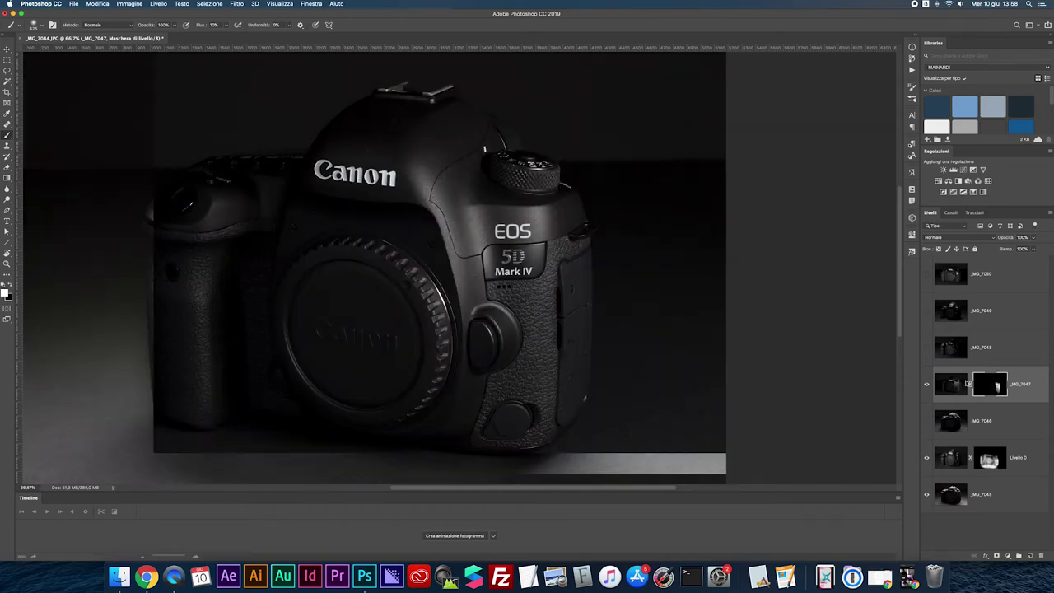
{"action": "left_click_drag", "start_coordinate": [447, 297], "coordinate": [416, 296]}
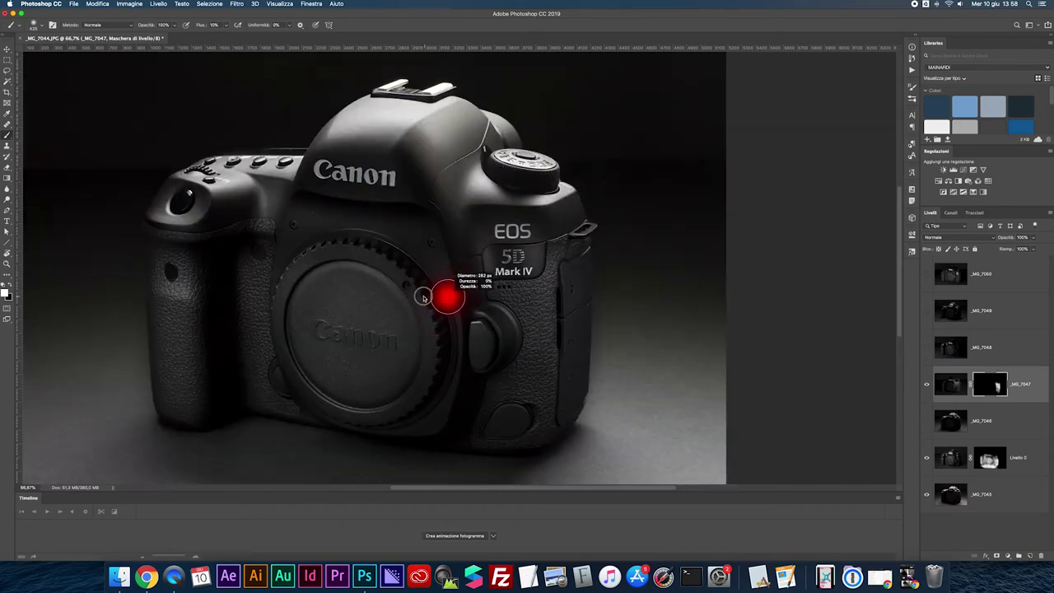
{"action": "left_click", "coordinate": [982, 391], "text": "shift"}
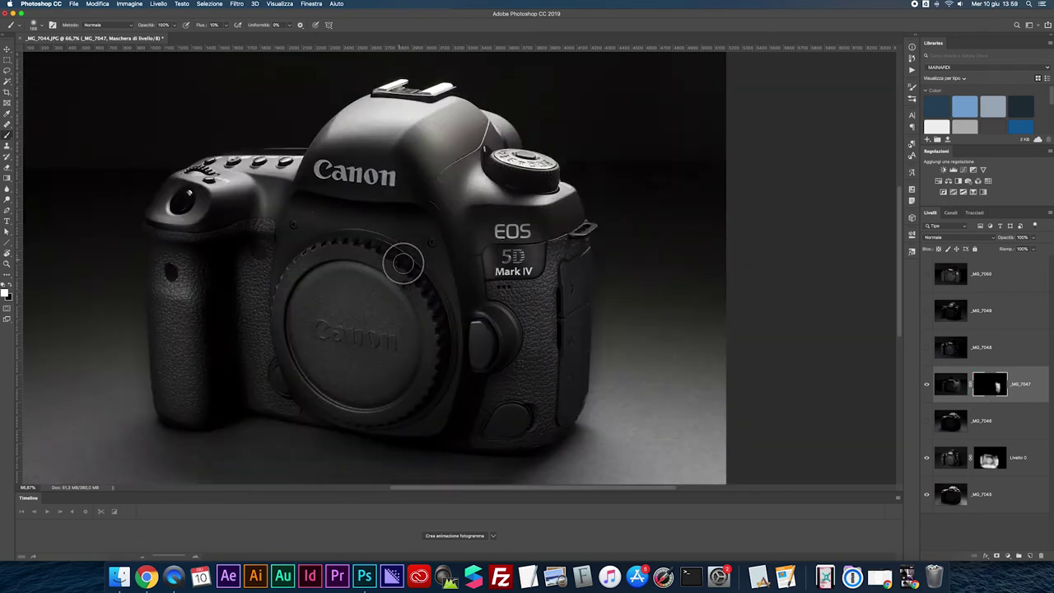
{"action": "left_click_drag", "start_coordinate": [380, 250], "coordinate": [441, 346]}
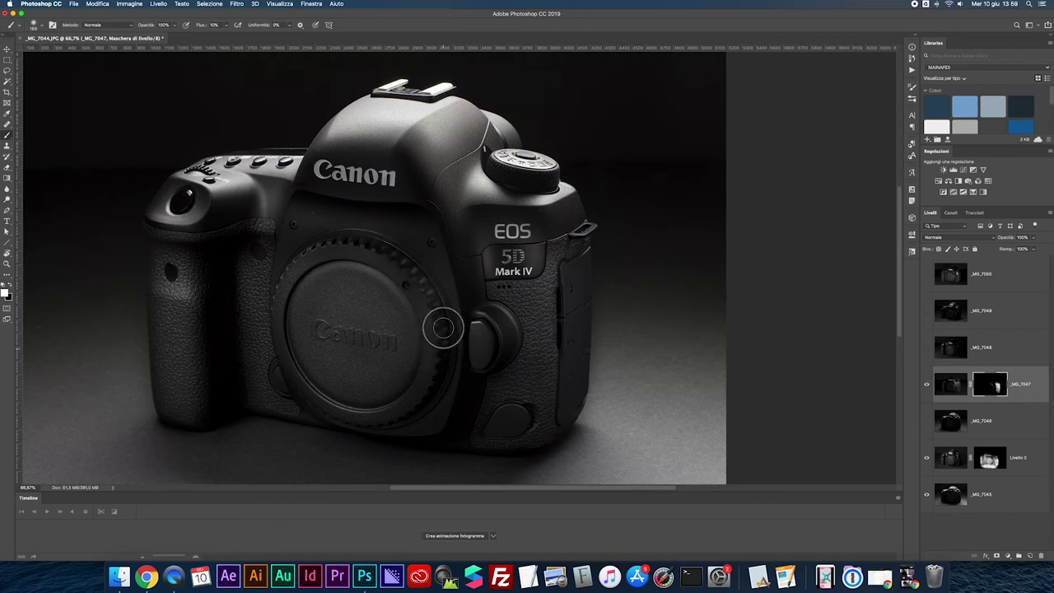
{"action": "key", "text": "bracketright"}
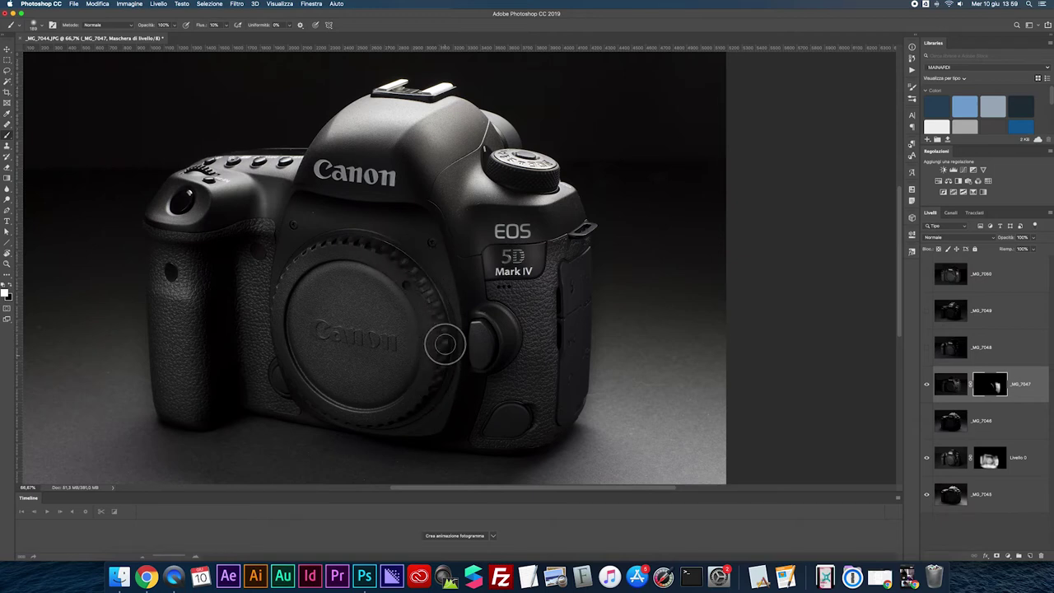
{"action": "key", "text": "bracketleft"}
{"action": "scroll", "coordinate": [430, 395], "scroll_direction": "down", "scroll_amount": 1}
{"action": "key", "text": "bracketright"}
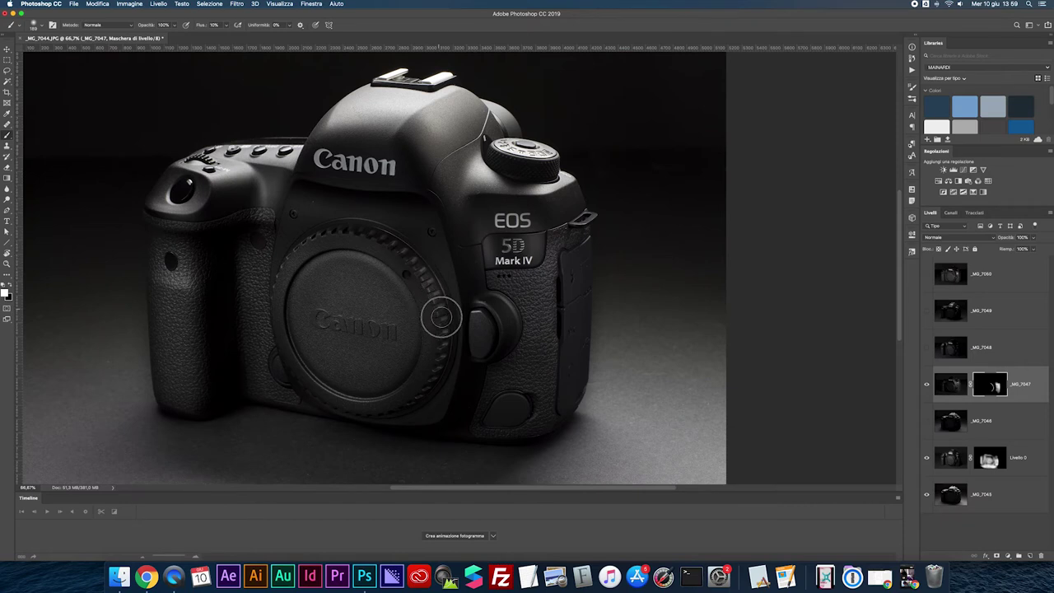
Paint more of the brighter exposure along the lens-mount edge on the _MG_7047 mask.
{"action": "left_click", "coordinate": [995, 384], "text": "shift"}
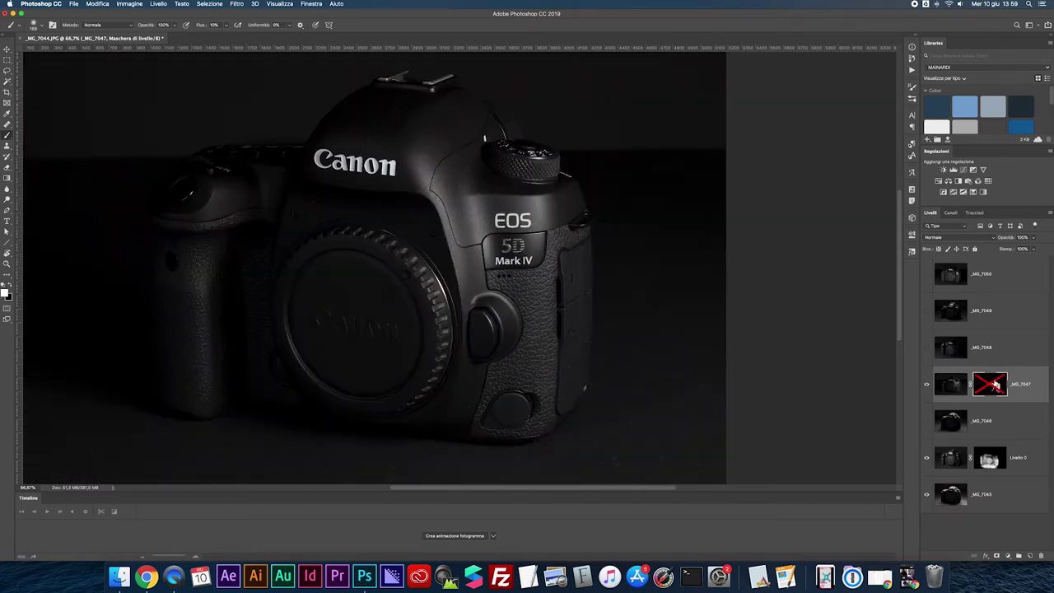
{"action": "left_click", "coordinate": [994, 384], "text": "shift"}
{"action": "left_click_drag", "start_coordinate": [448, 293], "coordinate": [430, 267]}
{"action": "mouse_move", "coordinate": [445, 304]}
{"action": "left_mouse_down"}
{"action": "mouse_move", "coordinate": [442, 332]}
{"action": "mouse_move", "coordinate": [441, 275]}
{"action": "left_mouse_up"}
{"action": "left_click", "coordinate": [980, 390], "text": "shift"}
{"action": "left_click", "coordinate": [980, 390], "text": "shift"}
{"action": "key", "text": "bracketright"}
{"action": "key", "text": "bracketright"}
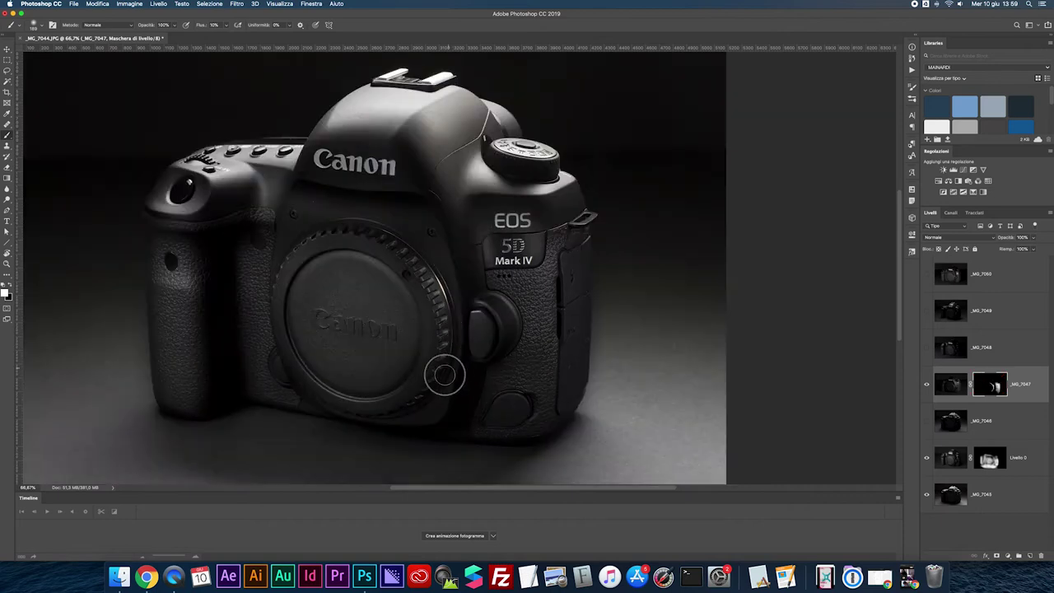
{"action": "mouse_move", "coordinate": [453, 321]}
{"action": "left_mouse_down"}
{"action": "mouse_move", "coordinate": [442, 355]}
{"action": "mouse_move", "coordinate": [439, 322]}
{"action": "left_mouse_up"}
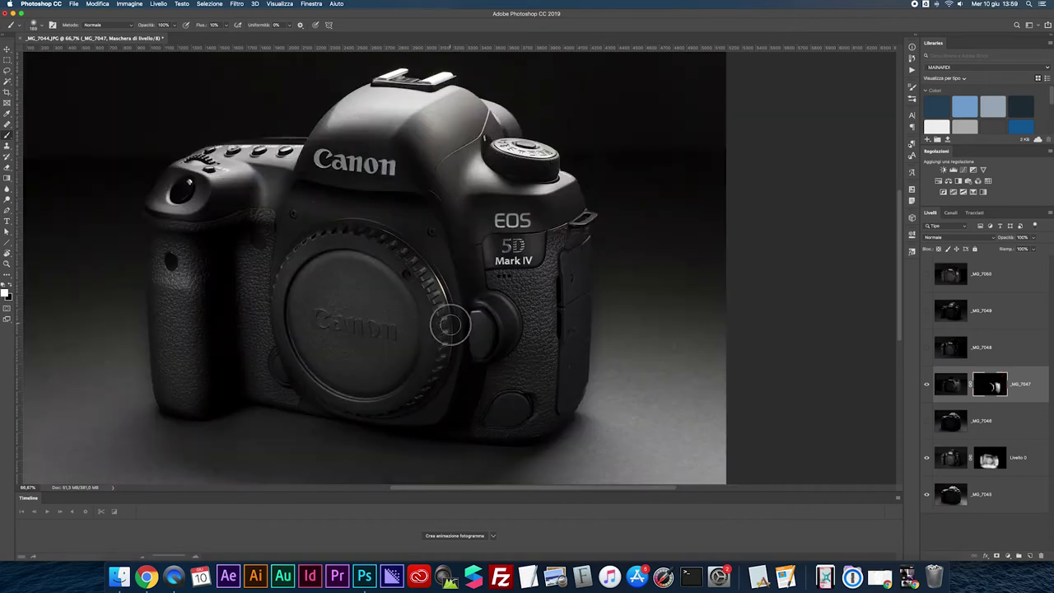
{"action": "left_click", "coordinate": [982, 386], "text": "shift"}
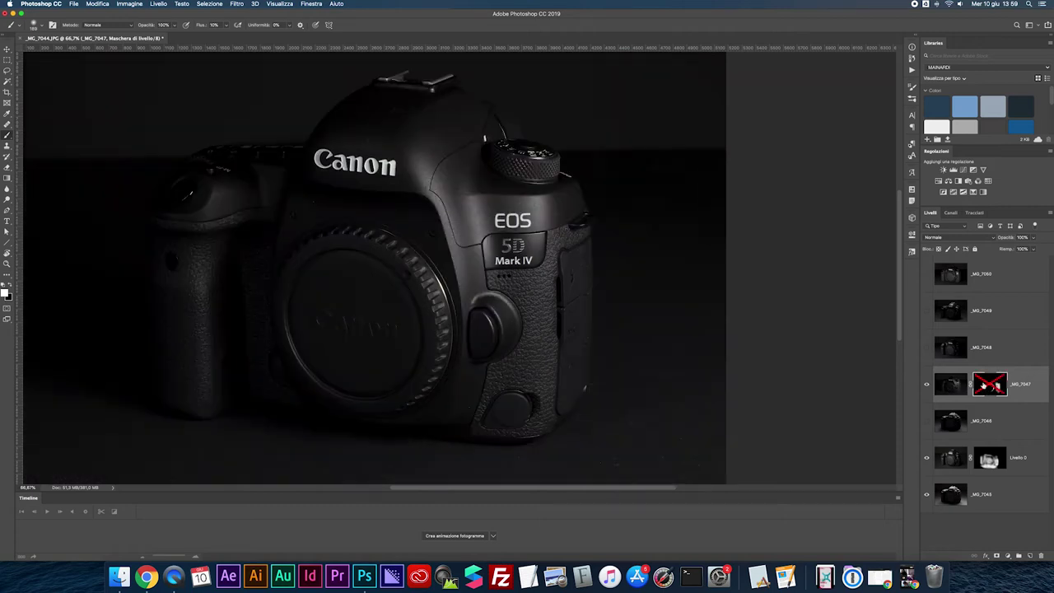
{"action": "left_click", "coordinate": [984, 385], "text": "shift"}
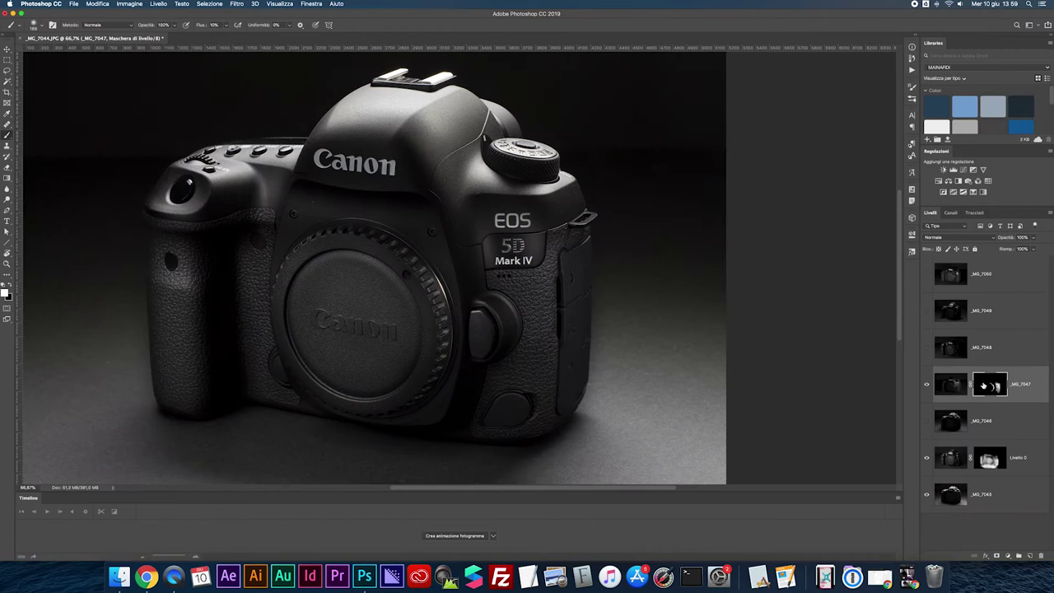
Reveal the brighter exposure over the camera grip through the mask.
{"action": "left_click_drag", "start_coordinate": [200, 259], "coordinate": [195, 298]}
{"action": "left_click", "coordinate": [986, 386], "text": "shift"}
{"action": "mouse_move", "coordinate": [199, 398]}
{"action": "left_mouse_down"}
{"action": "mouse_move", "coordinate": [204, 248]}
{"action": "mouse_move", "coordinate": [204, 403]}
{"action": "left_mouse_up"}
{"action": "key", "text": "bracketleft"}
{"action": "key", "text": "bracketleft"}
{"action": "key", "text": "bracketleft"}
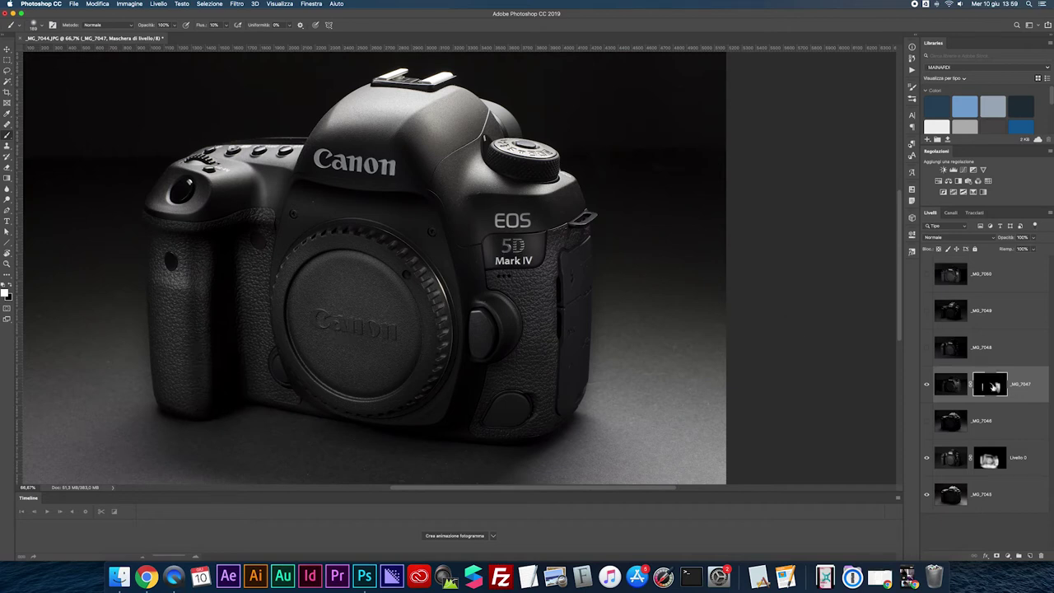
{"action": "left_click", "coordinate": [994, 386], "text": "shift"}
{"action": "left_click", "coordinate": [993, 385], "text": "shift"}
Paint light along the camera top, comparing with the mask toggled off and on.
{"action": "left_click", "coordinate": [446, 189]}
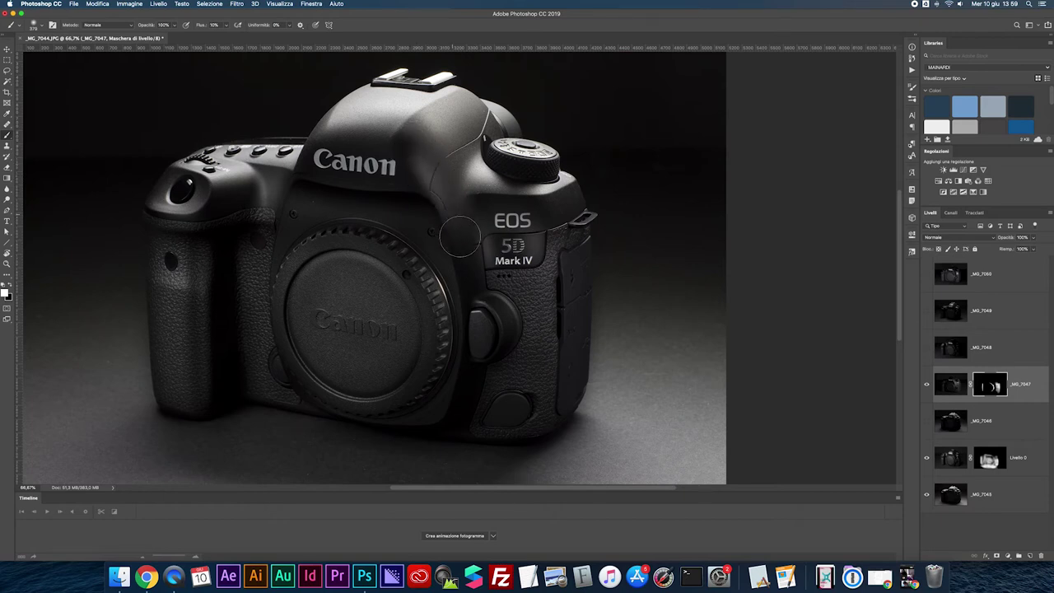
{"action": "mouse_move", "coordinate": [469, 262]}
{"action": "left_mouse_down"}
{"action": "mouse_move", "coordinate": [443, 176]}
{"action": "mouse_move", "coordinate": [531, 233]}
{"action": "left_mouse_up"}
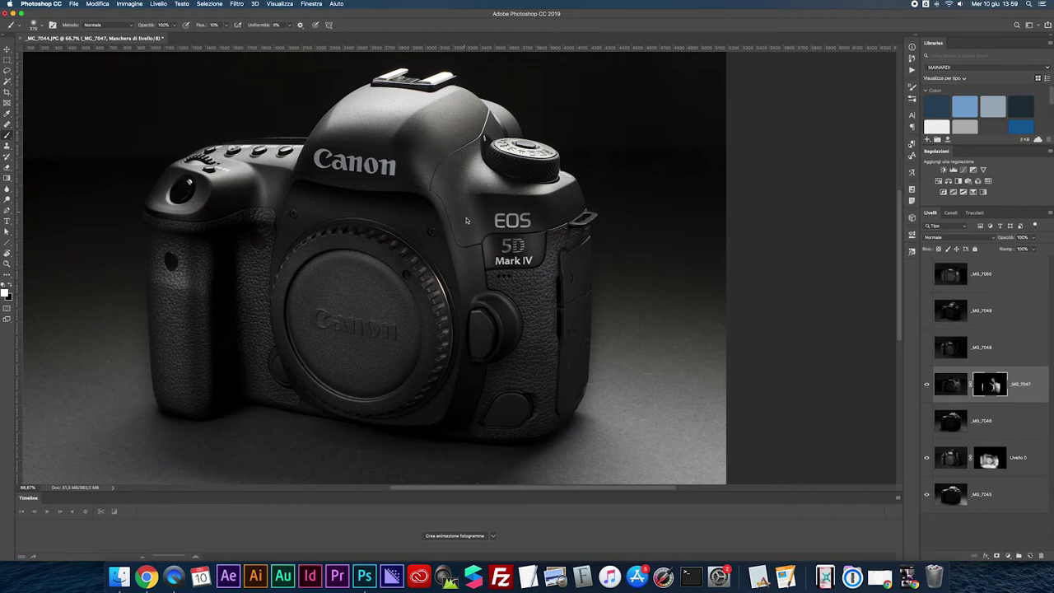
{"action": "left_click", "coordinate": [991, 386], "text": "shift"}
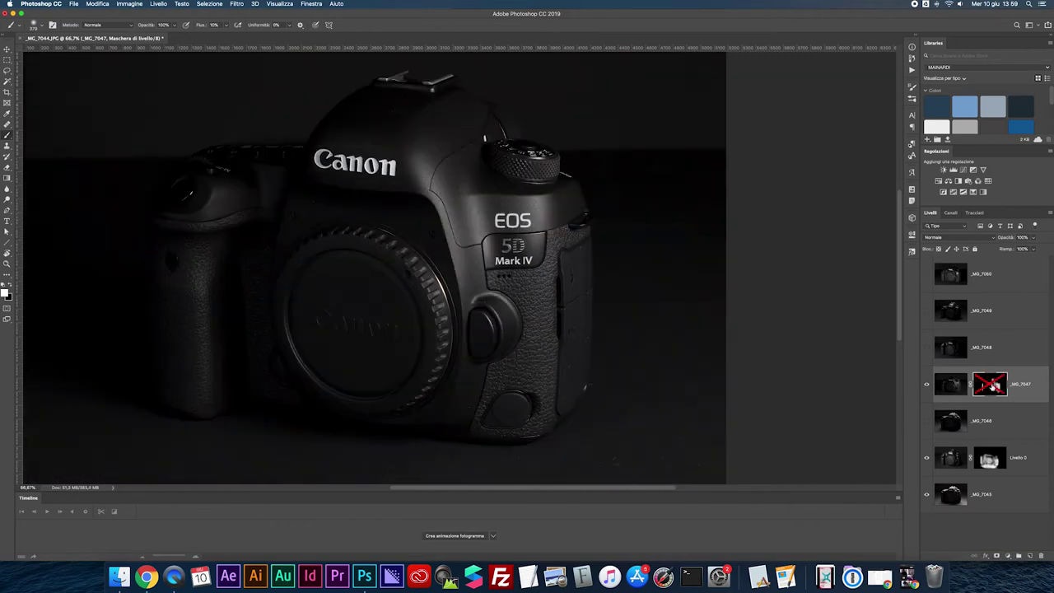
{"action": "left_click", "coordinate": [994, 386], "text": "shift"}
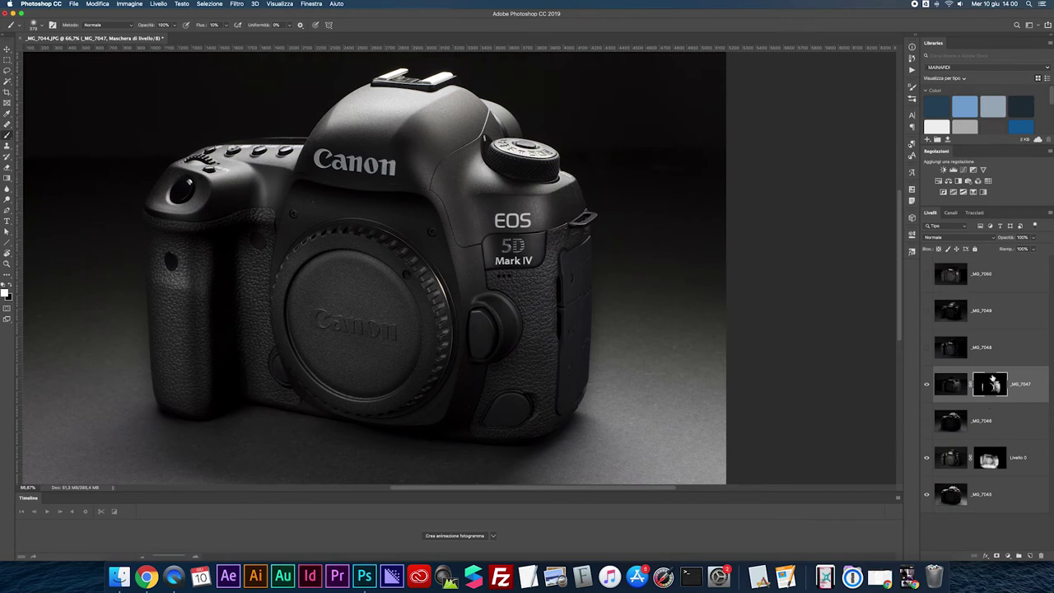
{"action": "left_click", "coordinate": [992, 378], "text": "shift"}
{"action": "left_click", "coordinate": [993, 379], "text": "shift"}
{"action": "left_click", "coordinate": [992, 380], "text": "shift"}
Show layer _MG_7048 at 200% zoom and set its blend mode to Luce soffusa.
{"action": "left_click", "coordinate": [955, 350]}
{"action": "left_click", "coordinate": [926, 347]}
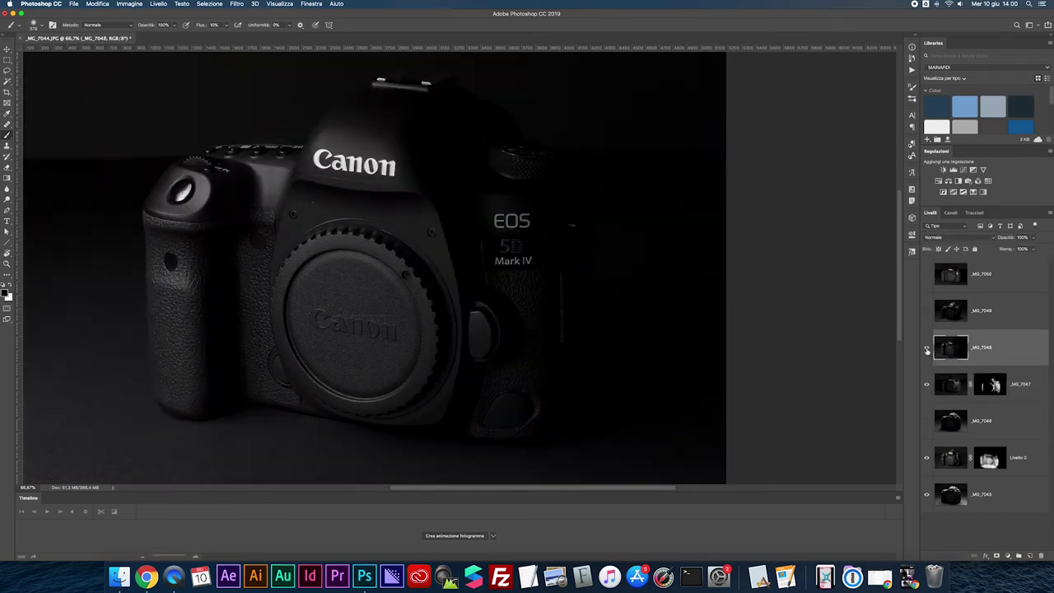
{"action": "key", "text": "ctrl+plus"}
{"action": "key", "text": "ctrl+plus"}
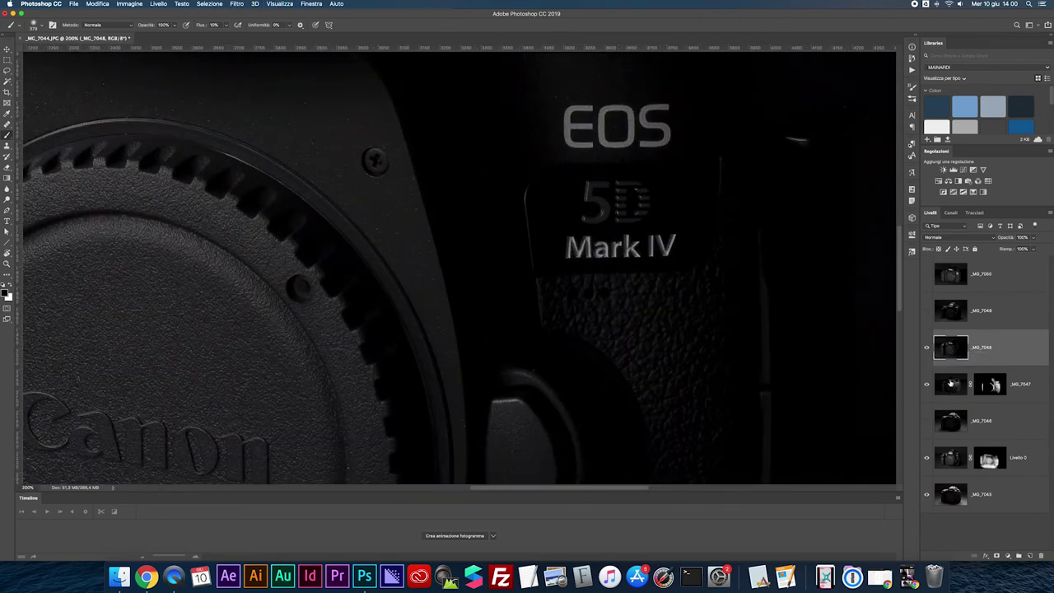
{"action": "left_click", "coordinate": [937, 237]}
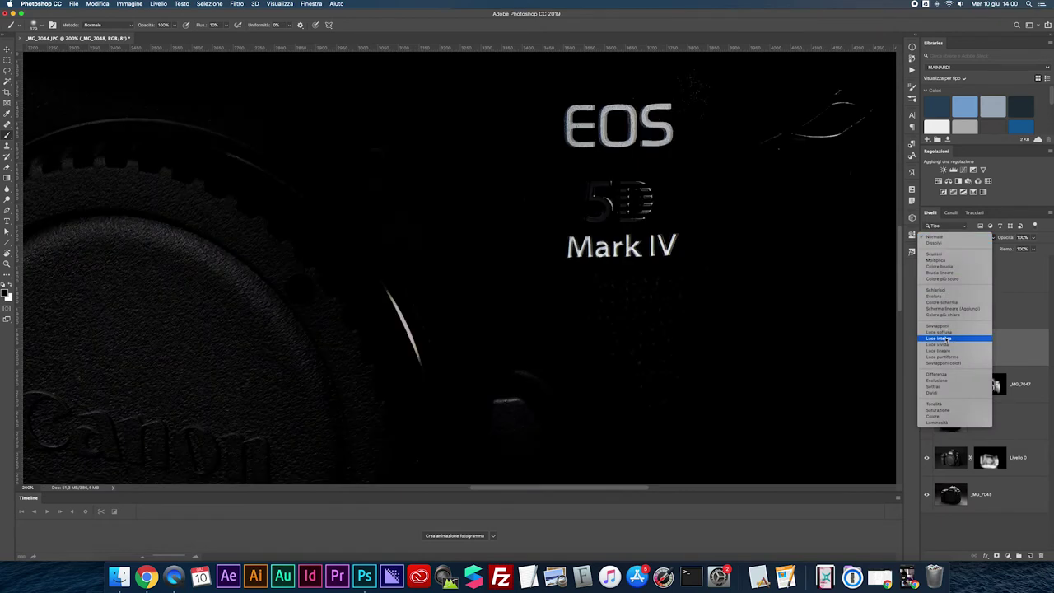
{"action": "left_click", "coordinate": [948, 332]}
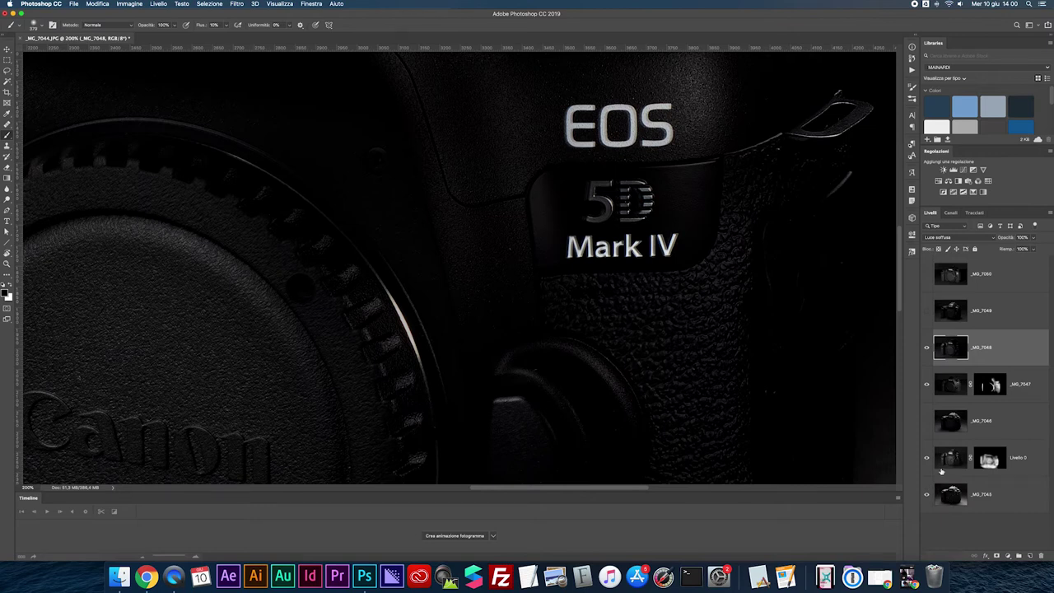
{"action": "key", "text": "v"}
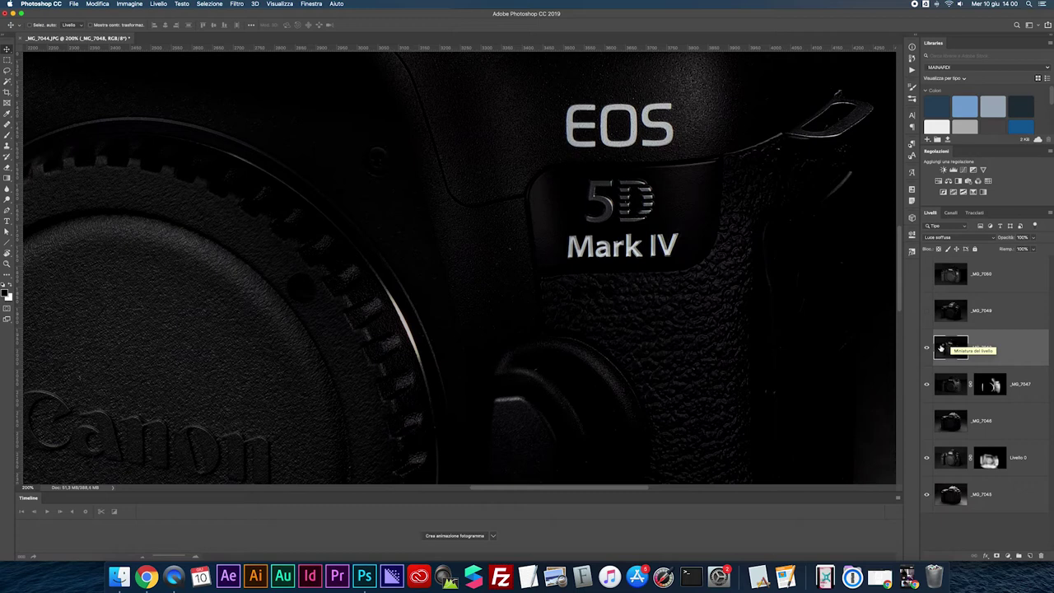
Return _MG_7048 to Normale blend mode and fit the whole camera on screen.
{"action": "left_click", "coordinate": [939, 237]}
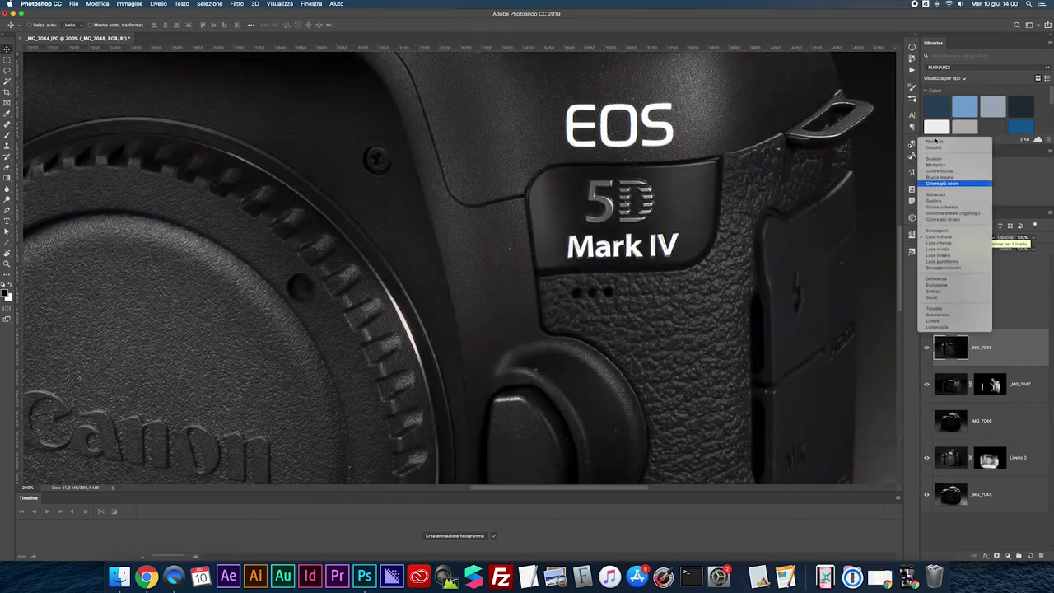
{"action": "left_click", "coordinate": [923, 236]}
{"action": "key", "text": "super+0"}
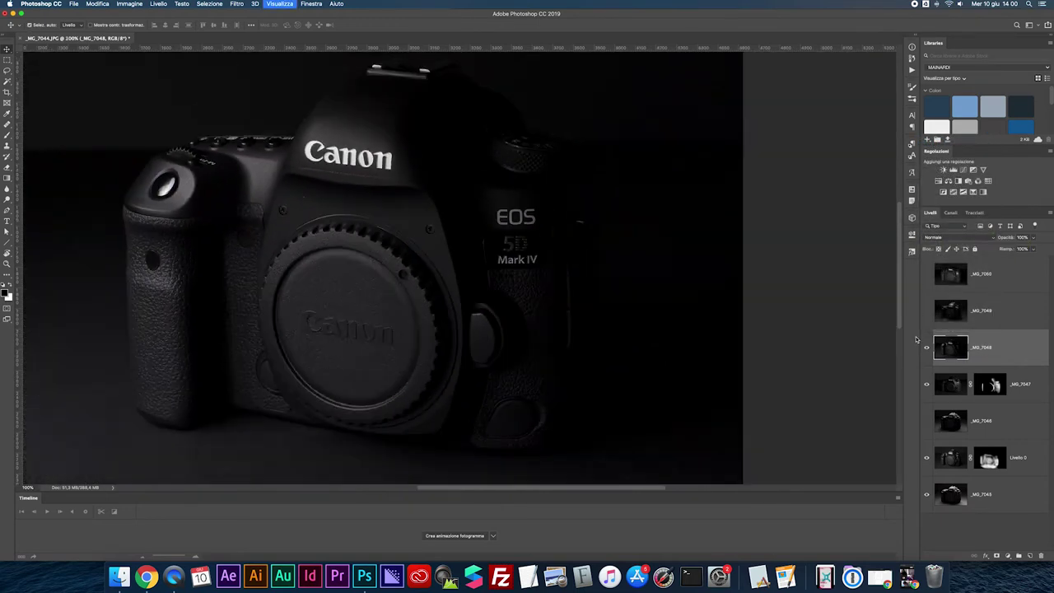
Toggle _MG_7048's visibility repeatedly to compare the composite with and without it.
{"action": "left_click", "coordinate": [926, 349]}
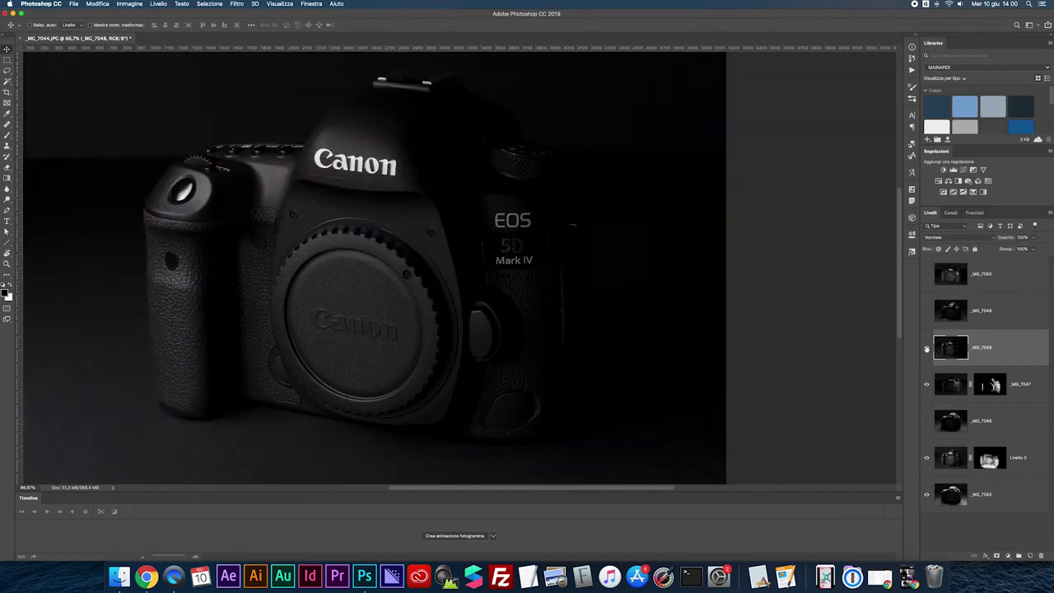
{"action": "left_click", "coordinate": [926, 349]}
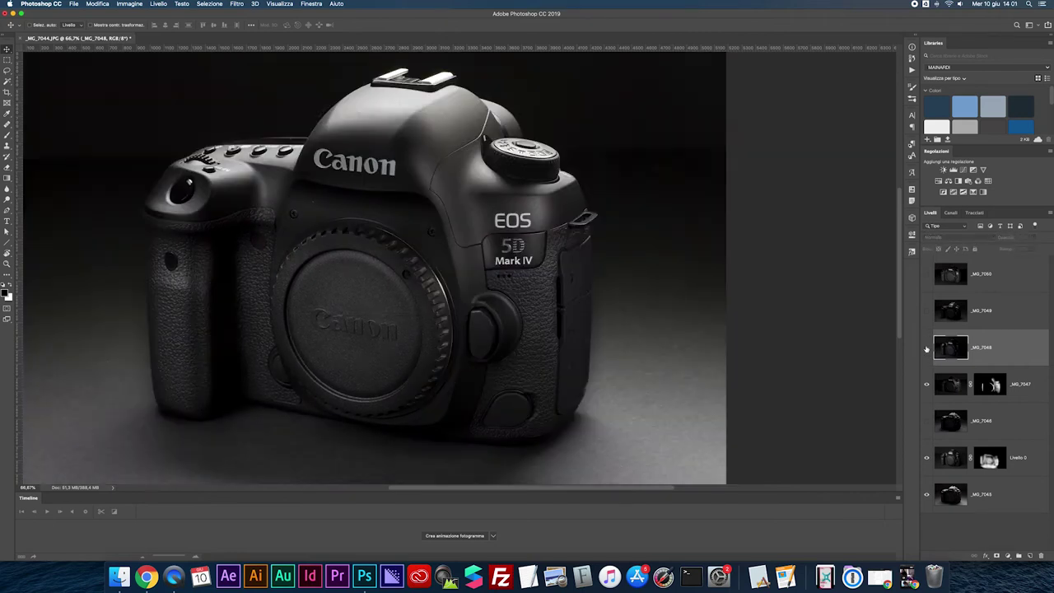
{"action": "left_click", "coordinate": [926, 349]}
{"action": "left_click", "coordinate": [926, 348]}
{"action": "left_click", "coordinate": [926, 349]}
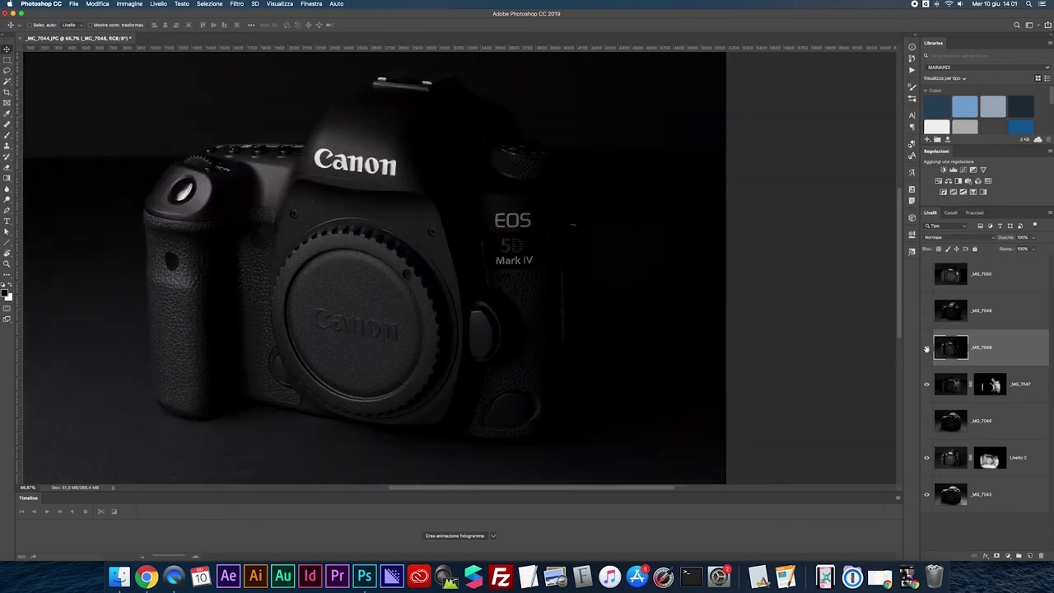
{"action": "left_click", "coordinate": [926, 349]}
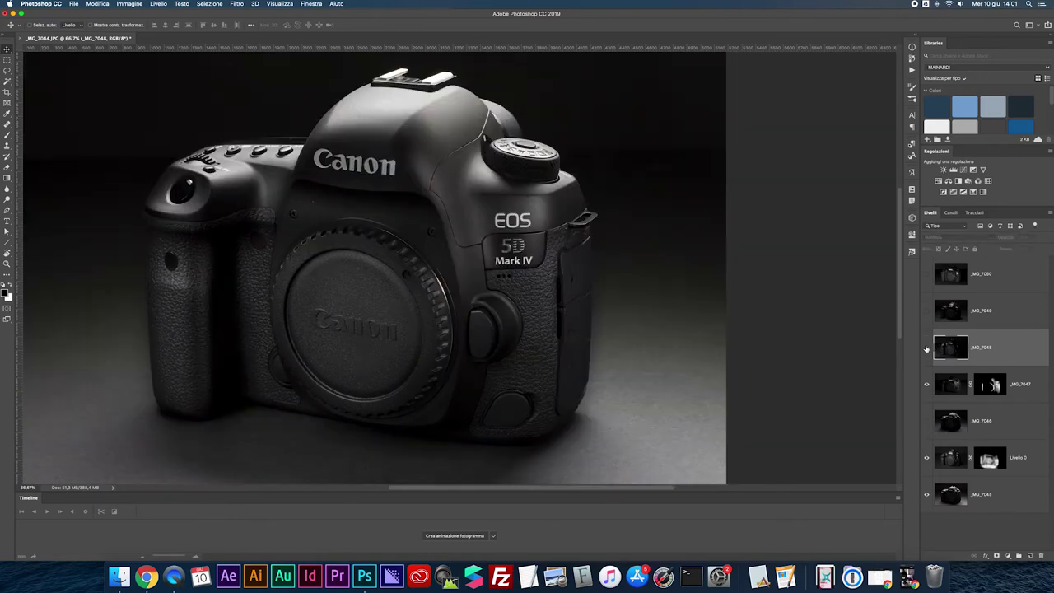
{"action": "left_click", "coordinate": [926, 349]}
{"action": "left_click", "coordinate": [926, 349]}
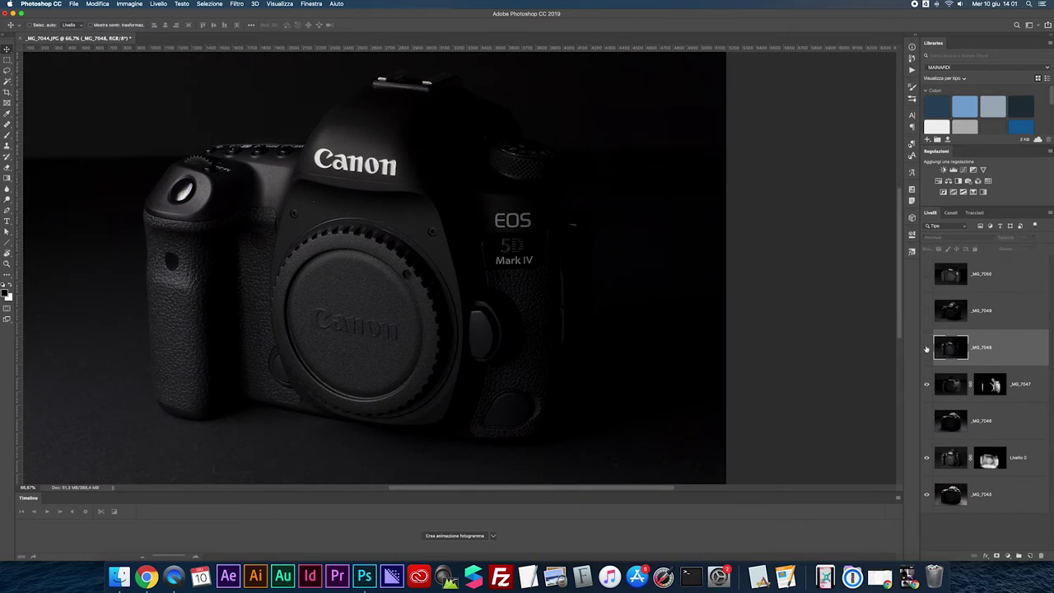
{"action": "left_click", "coordinate": [925, 349]}
Leave _MG_7048 hidden and make layer _MG_7049 visible instead.
{"action": "left_click", "coordinate": [926, 349]}
{"action": "left_click", "coordinate": [926, 349]}
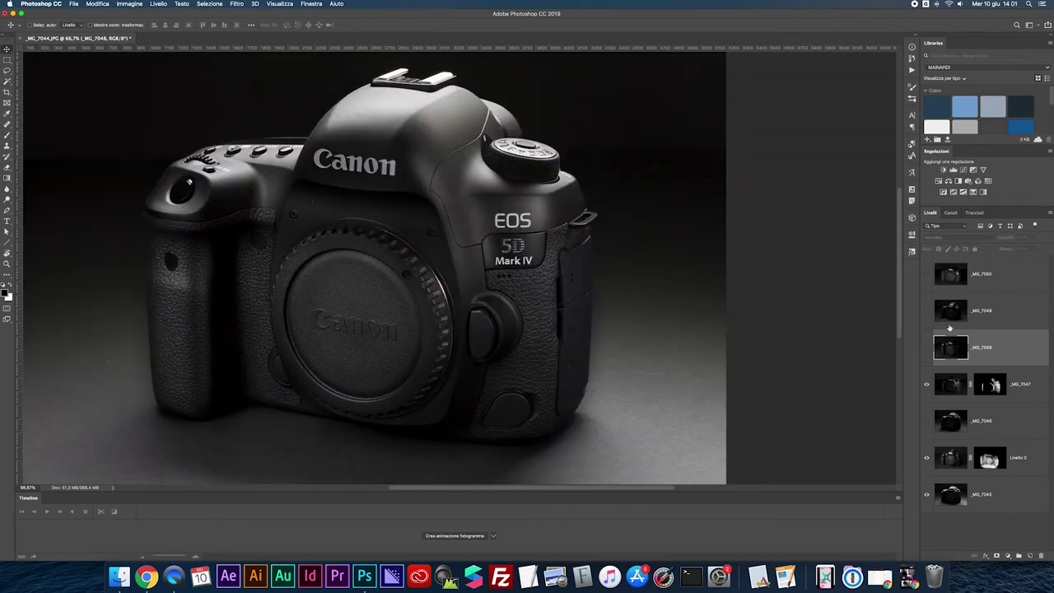
{"action": "left_click", "coordinate": [931, 314]}
{"action": "left_click", "coordinate": [926, 312]}
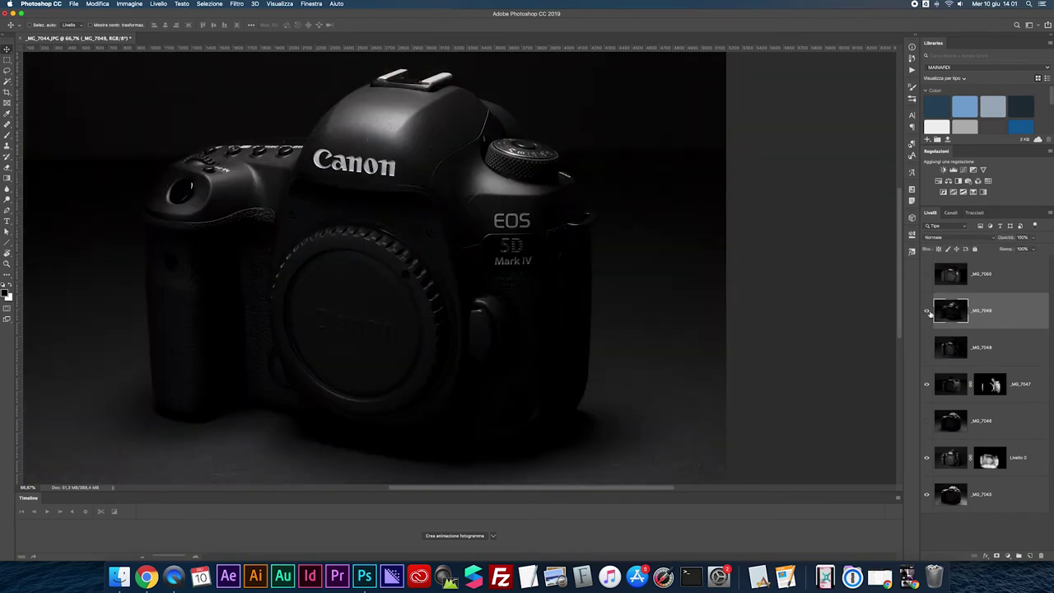
Toggle _MG_7049's visibility several times to compare it with the layers below.
{"action": "left_click", "coordinate": [926, 312]}
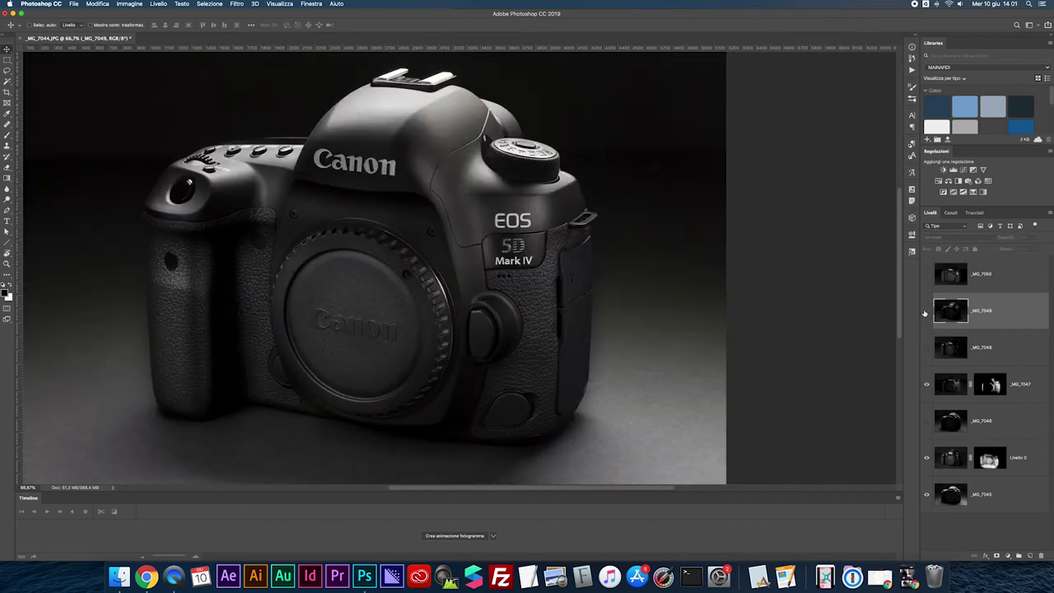
{"action": "left_click", "coordinate": [925, 312]}
{"action": "left_click", "coordinate": [925, 312]}
{"action": "left_click", "coordinate": [925, 312]}
{"action": "left_click", "coordinate": [925, 312]}
{"action": "left_click", "coordinate": [925, 312]}
{"action": "left_click", "coordinate": [926, 312]}
{"action": "left_click", "coordinate": [925, 312]}
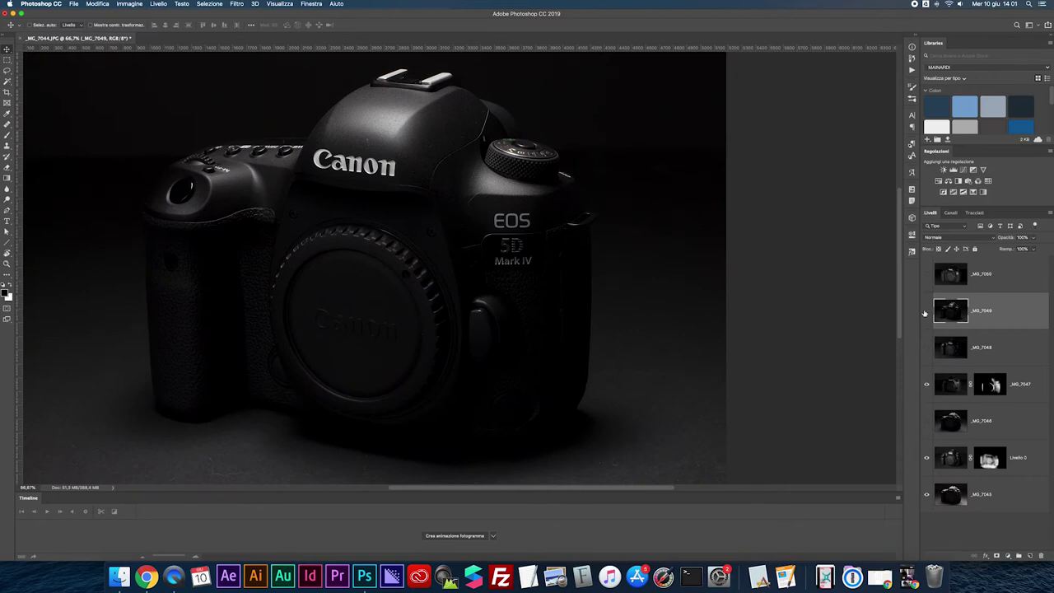
{"action": "left_click", "coordinate": [925, 312]}
{"action": "left_click", "coordinate": [926, 312]}
Add a white mask to _MG_7049, then align it in Difference mode with two left nudges.
{"action": "left_click", "coordinate": [996, 556]}
{"action": "key", "text": "super+plus"}
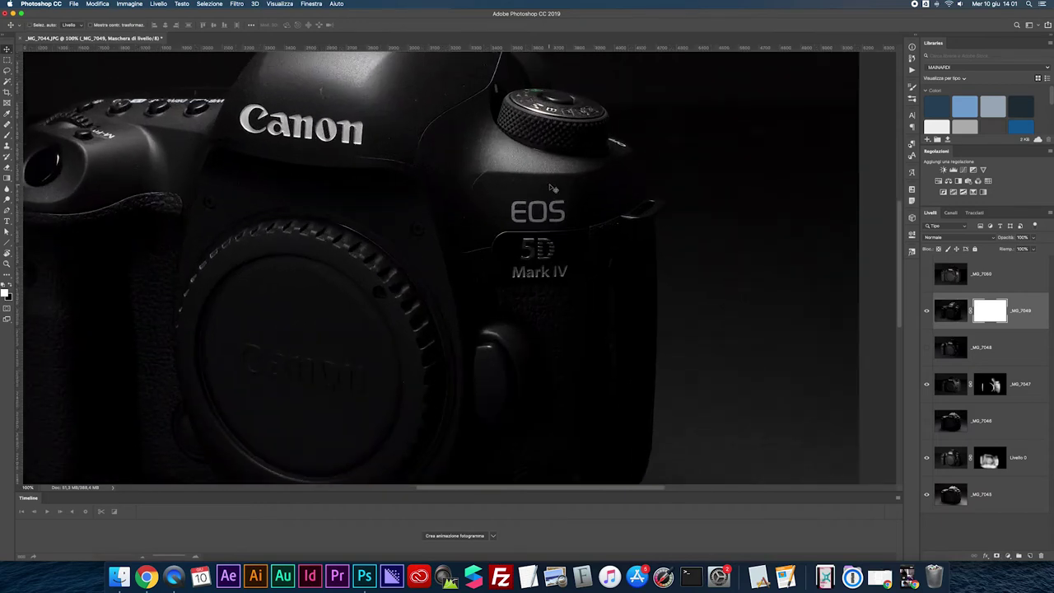
{"action": "key", "text": "super+plus"}
{"action": "left_click", "coordinate": [939, 237]}
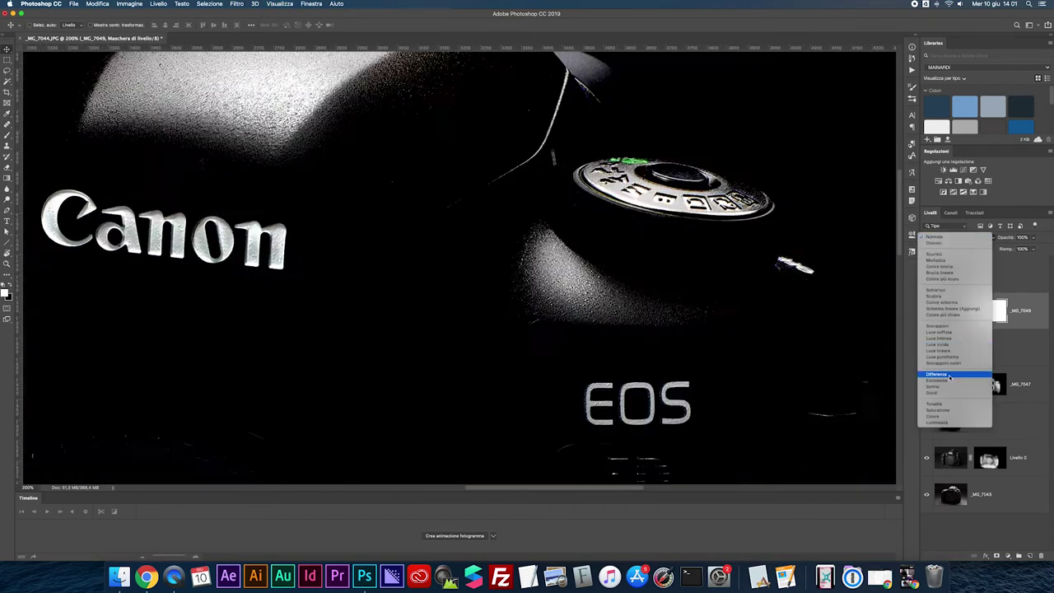
{"action": "key", "text": "Return"}
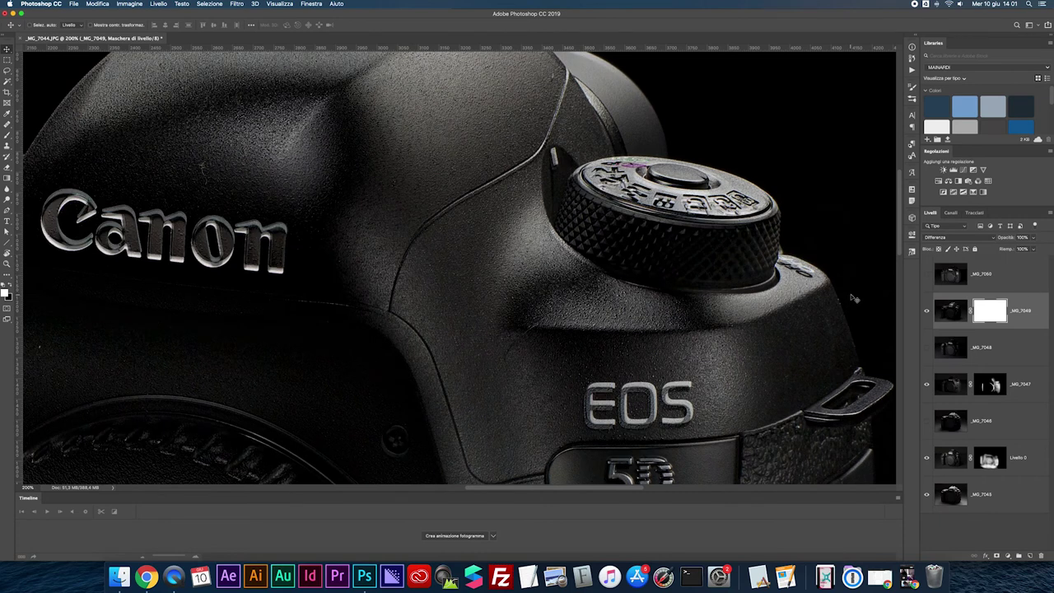
{"action": "key", "text": "Left"}
{"action": "key", "text": "Left"}
{"action": "key", "text": "Left"}
{"action": "key", "text": "Left"}
{"action": "key", "text": "Left"}
{"action": "key", "text": "Left"}
{"action": "key", "text": "Left"}
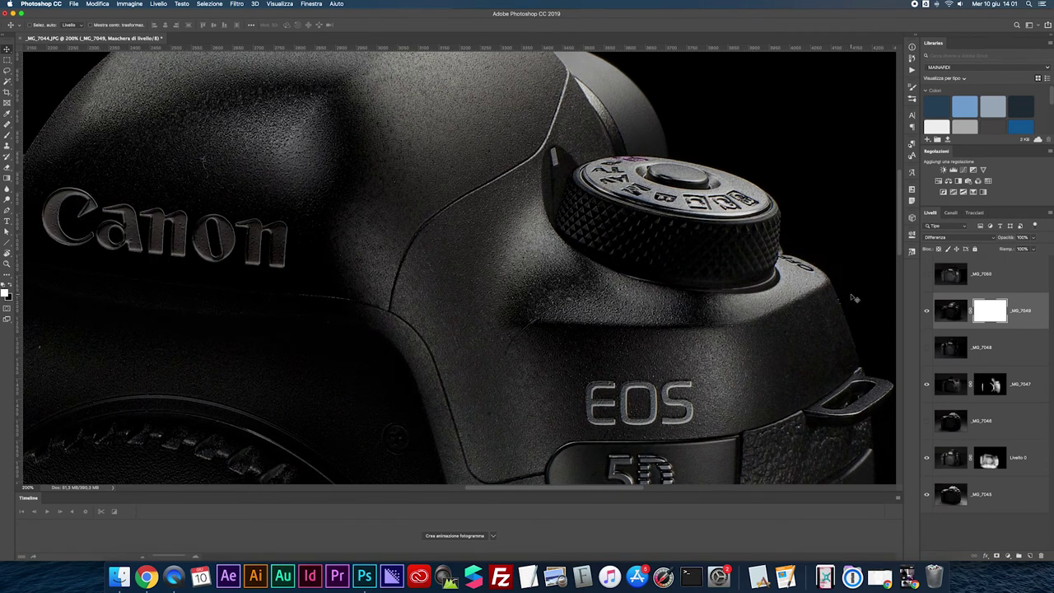
{"action": "key", "text": "Left"}
{"action": "key", "text": "Left"}
{"action": "key", "text": "Left"}
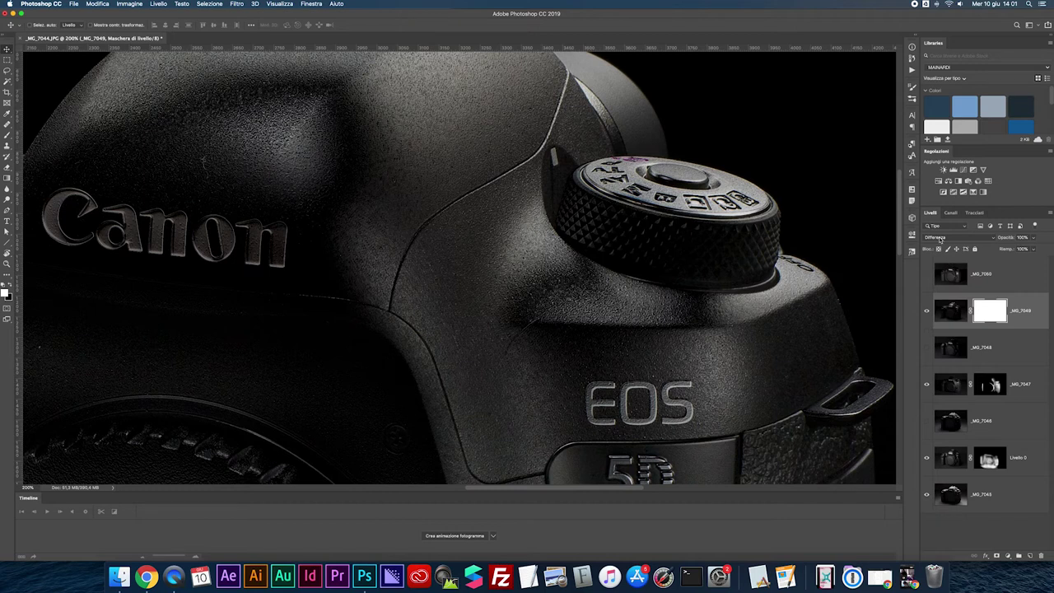
Return _MG_7049 to Normal blending and invert its mask to black.
{"action": "left_click", "coordinate": [941, 238]}
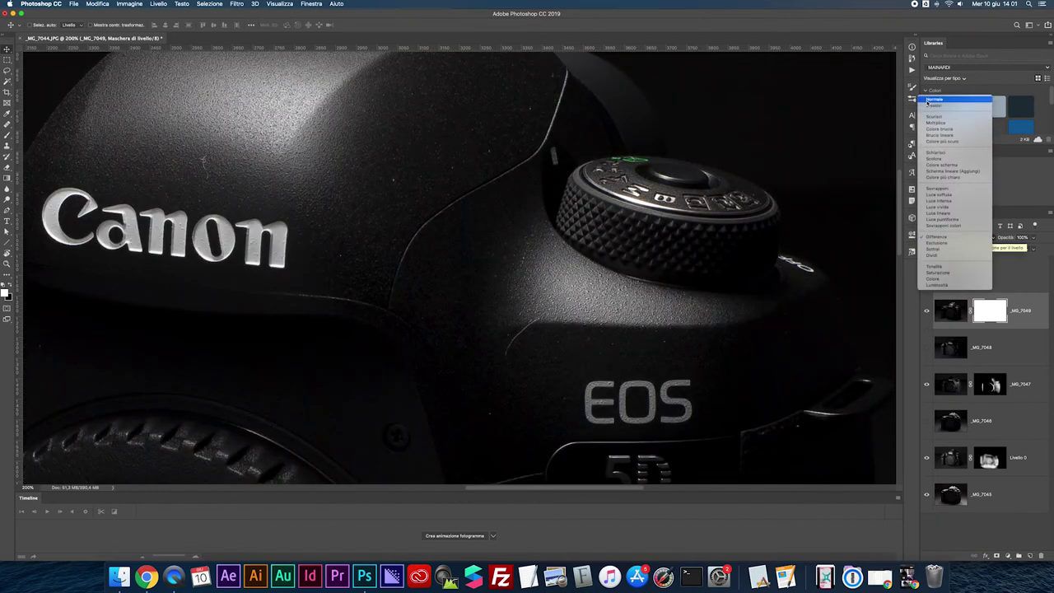
{"action": "left_click", "coordinate": [930, 99]}
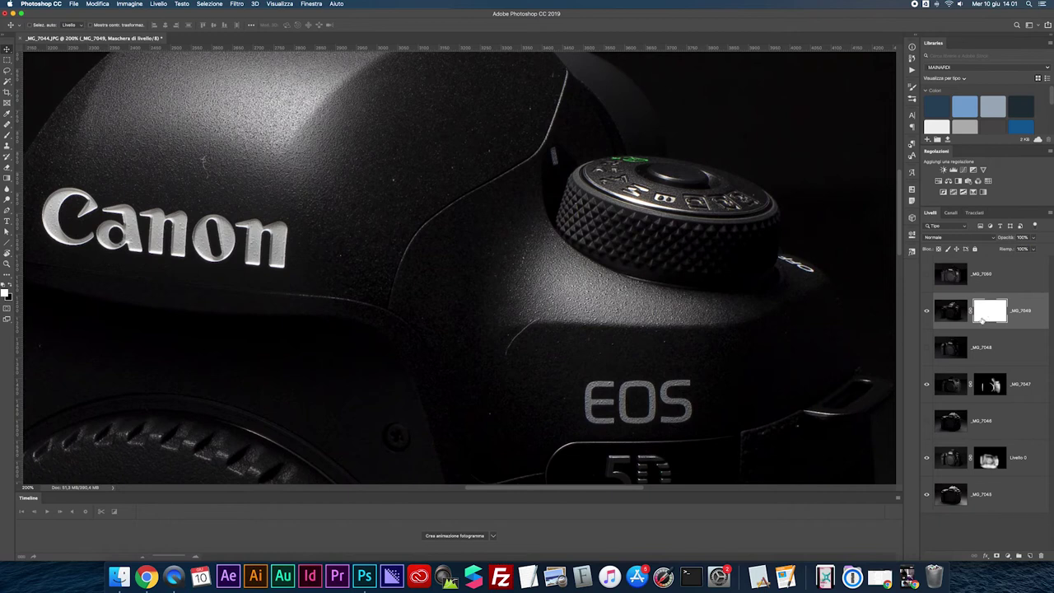
{"action": "key", "text": "super+i"}
Set a soft brush of about 77 px and paint white on the _MG_7049 mask over the mode dial.
{"action": "key", "text": "b"}
{"action": "left_click_drag", "start_coordinate": [703, 202], "coordinate": [579, 204]}
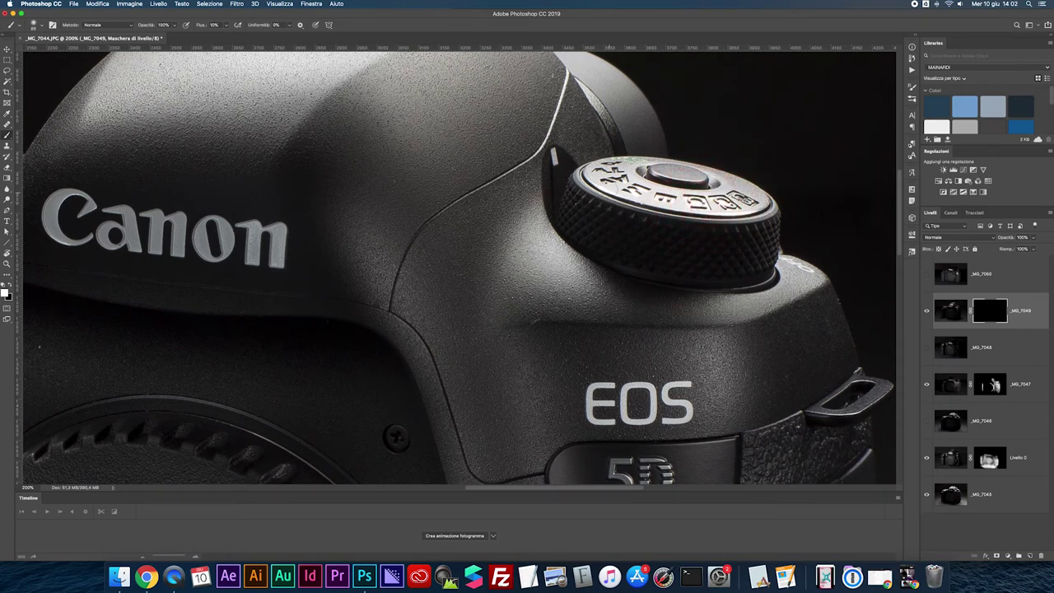
{"action": "mouse_move", "coordinate": [655, 200]}
{"action": "left_mouse_down"}
{"action": "mouse_move", "coordinate": [759, 198]}
{"action": "mouse_move", "coordinate": [675, 197]}
{"action": "mouse_move", "coordinate": [621, 185]}
{"action": "mouse_move", "coordinate": [618, 166]}
{"action": "mouse_move", "coordinate": [611, 177]}
{"action": "mouse_move", "coordinate": [595, 170]}
{"action": "mouse_move", "coordinate": [614, 185]}
{"action": "mouse_move", "coordinate": [671, 169]}
{"action": "mouse_move", "coordinate": [719, 173]}
{"action": "mouse_move", "coordinate": [651, 169]}
{"action": "mouse_move", "coordinate": [687, 202]}
{"action": "left_mouse_up"}
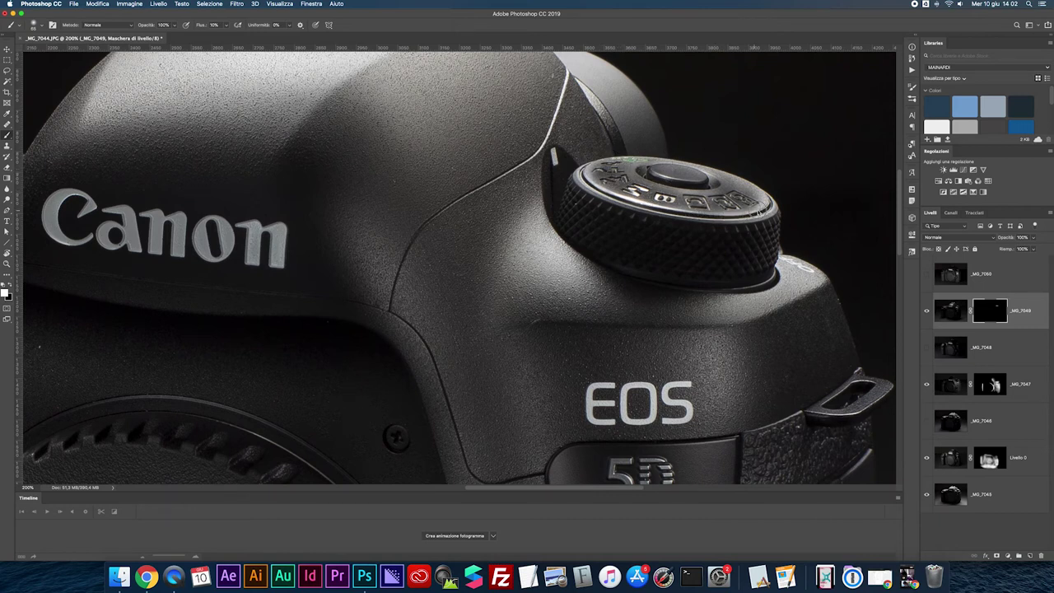
{"action": "mouse_move", "coordinate": [774, 206]}
{"action": "left_mouse_down"}
{"action": "mouse_move", "coordinate": [740, 180]}
{"action": "mouse_move", "coordinate": [694, 168]}
{"action": "mouse_move", "coordinate": [591, 172]}
{"action": "mouse_move", "coordinate": [656, 204]}
{"action": "mouse_move", "coordinate": [638, 190]}
{"action": "mouse_move", "coordinate": [652, 162]}
{"action": "mouse_move", "coordinate": [741, 181]}
{"action": "mouse_move", "coordinate": [764, 201]}
{"action": "mouse_move", "coordinate": [623, 197]}
{"action": "mouse_move", "coordinate": [649, 172]}
{"action": "mouse_move", "coordinate": [757, 179]}
{"action": "mouse_move", "coordinate": [755, 193]}
{"action": "mouse_move", "coordinate": [741, 184]}
{"action": "mouse_move", "coordinate": [718, 205]}
{"action": "left_mouse_up"}
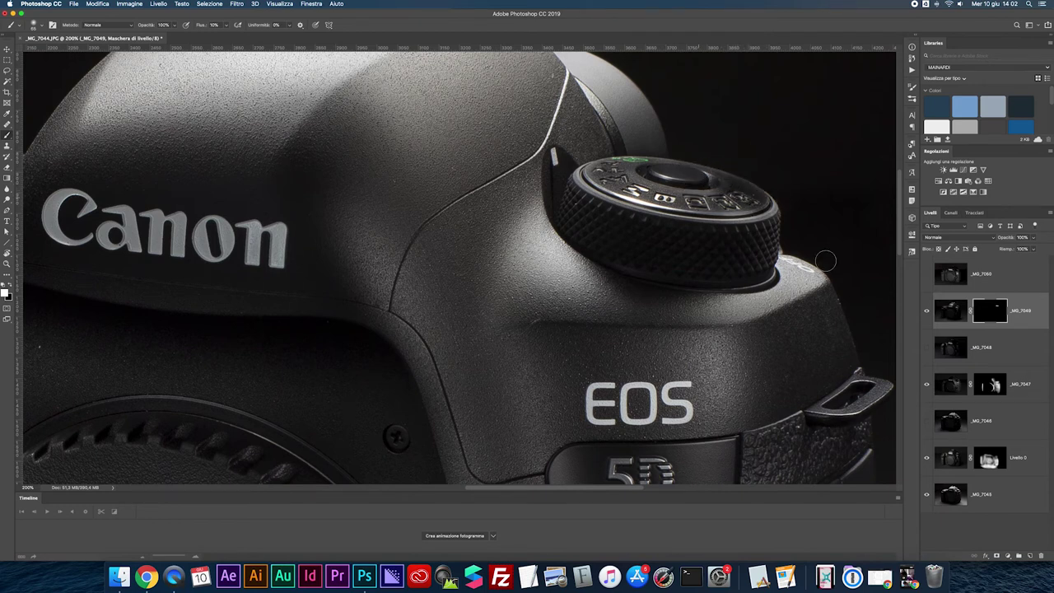
Toggle the mask to compare, then paint more of the dial top back in.
{"action": "left_click", "coordinate": [980, 309], "text": "shift"}
{"action": "left_click", "coordinate": [981, 309], "text": "shift"}
{"action": "mouse_move", "coordinate": [688, 167]}
{"action": "left_mouse_down"}
{"action": "mouse_move", "coordinate": [619, 171]}
{"action": "mouse_move", "coordinate": [679, 206]}
{"action": "mouse_move", "coordinate": [762, 194]}
{"action": "mouse_move", "coordinate": [666, 165]}
{"action": "mouse_move", "coordinate": [729, 176]}
{"action": "mouse_move", "coordinate": [621, 170]}
{"action": "mouse_move", "coordinate": [631, 176]}
{"action": "left_mouse_up"}
{"action": "mouse_move", "coordinate": [651, 210]}
{"action": "left_mouse_down"}
{"action": "mouse_move", "coordinate": [764, 200]}
{"action": "mouse_move", "coordinate": [747, 181]}
{"action": "mouse_move", "coordinate": [640, 207]}
{"action": "left_mouse_up"}
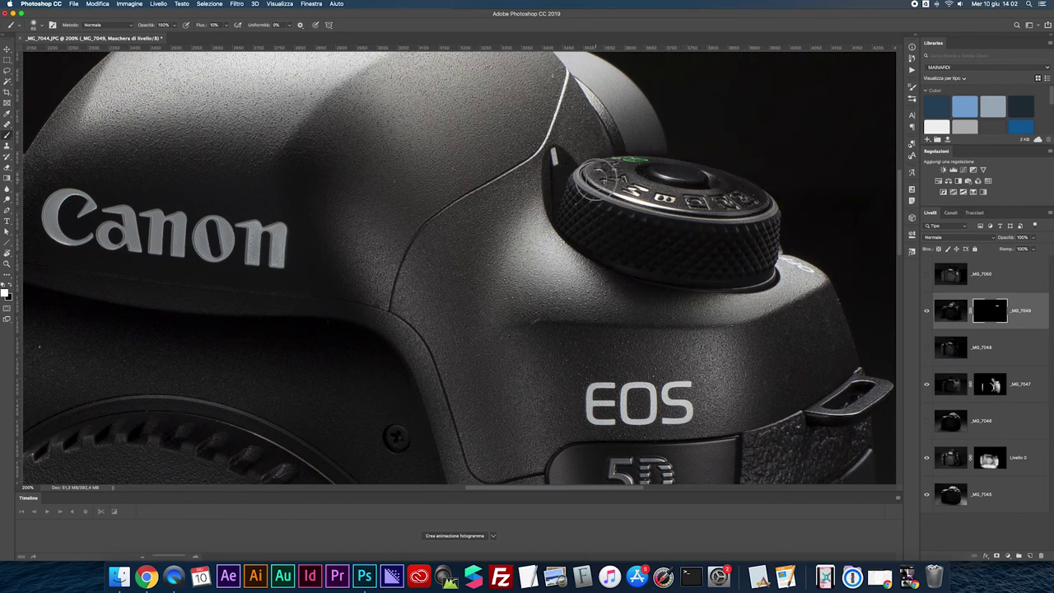
Zoom out and toggle the _MG_7049 mask to compare before and after.
{"action": "key", "text": "super+minus"}
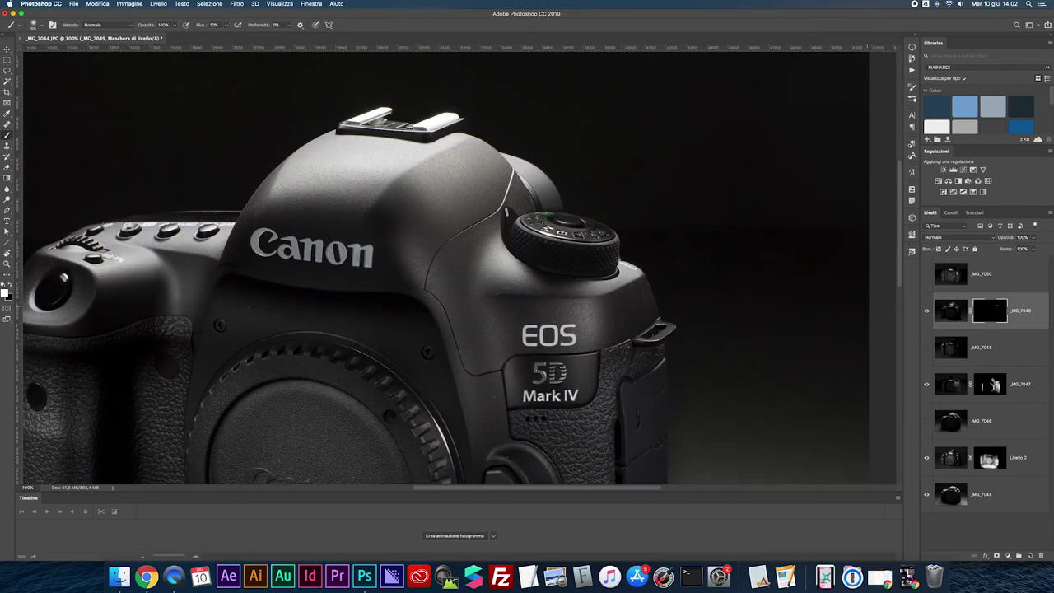
{"action": "left_click", "coordinate": [990, 316], "text": "shift"}
{"action": "left_click", "coordinate": [989, 316], "text": "shift"}
{"action": "key", "text": "super+minus"}
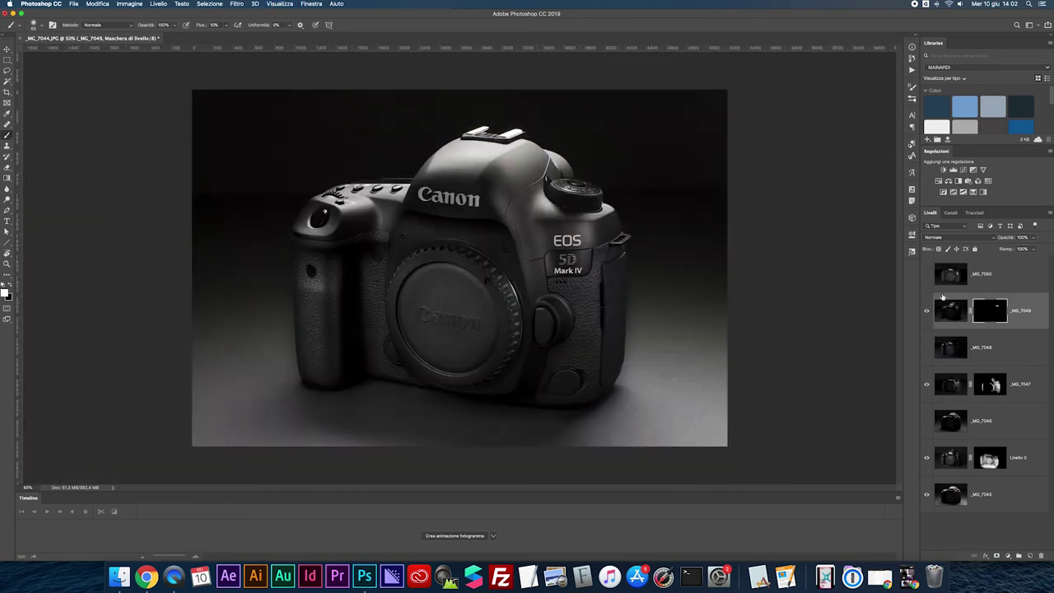
Turn on the top layer _MG_7050, toggling it to compare, and select it.
{"action": "left_click", "coordinate": [926, 276]}
{"action": "left_click", "coordinate": [926, 276]}
{"action": "left_click", "coordinate": [926, 276]}
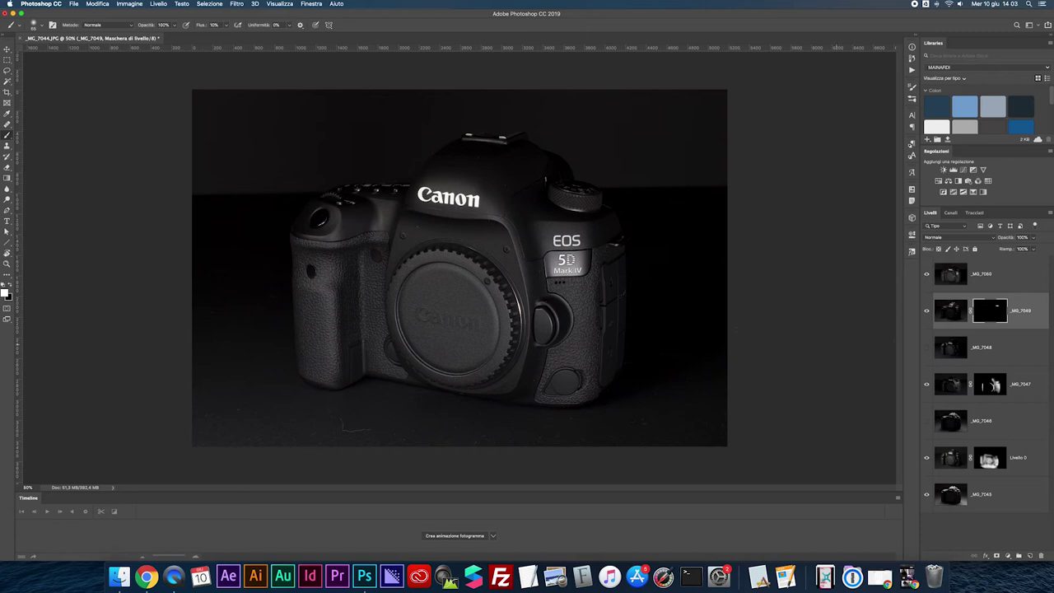
{"action": "left_click", "coordinate": [926, 276]}
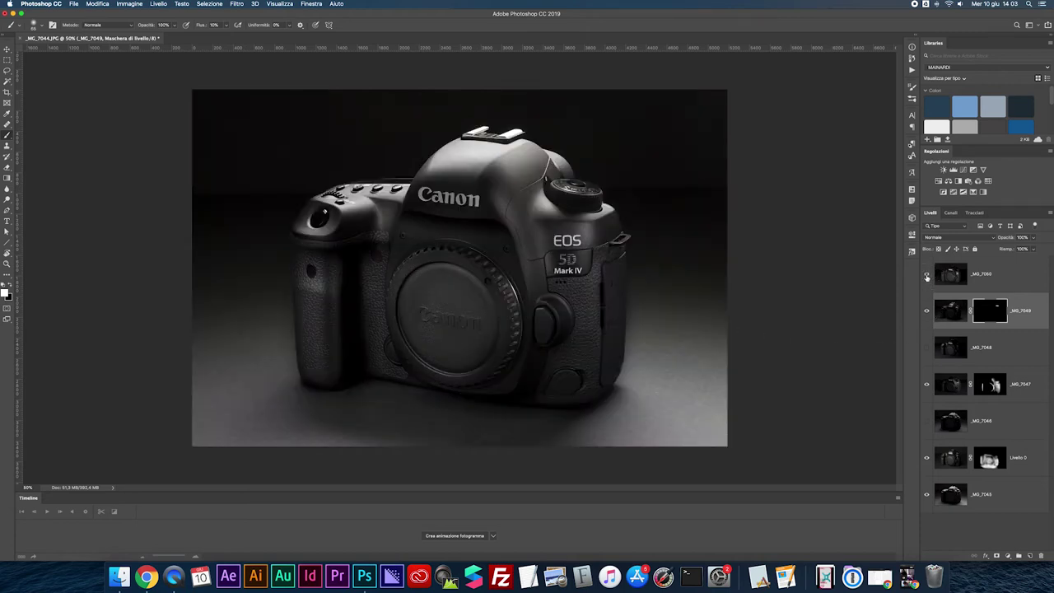
{"action": "left_click", "coordinate": [926, 276]}
{"action": "left_click", "coordinate": [950, 275]}
{"action": "left_click", "coordinate": [953, 237]}
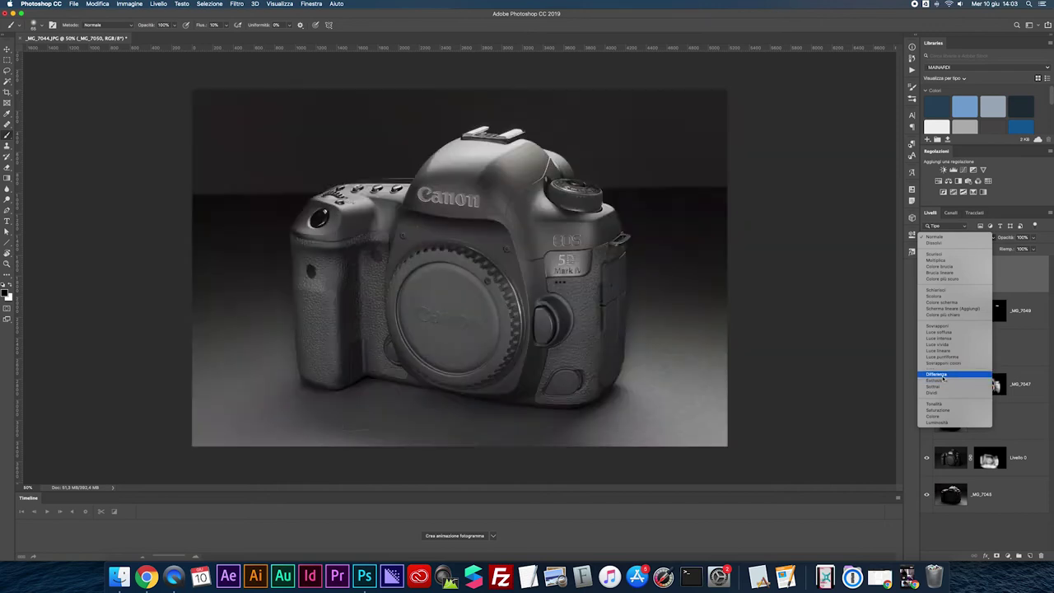
Set _MG_7050 to Difference and nudge it right once and up twice to align the 5D badge.
{"action": "left_click", "coordinate": [937, 374]}
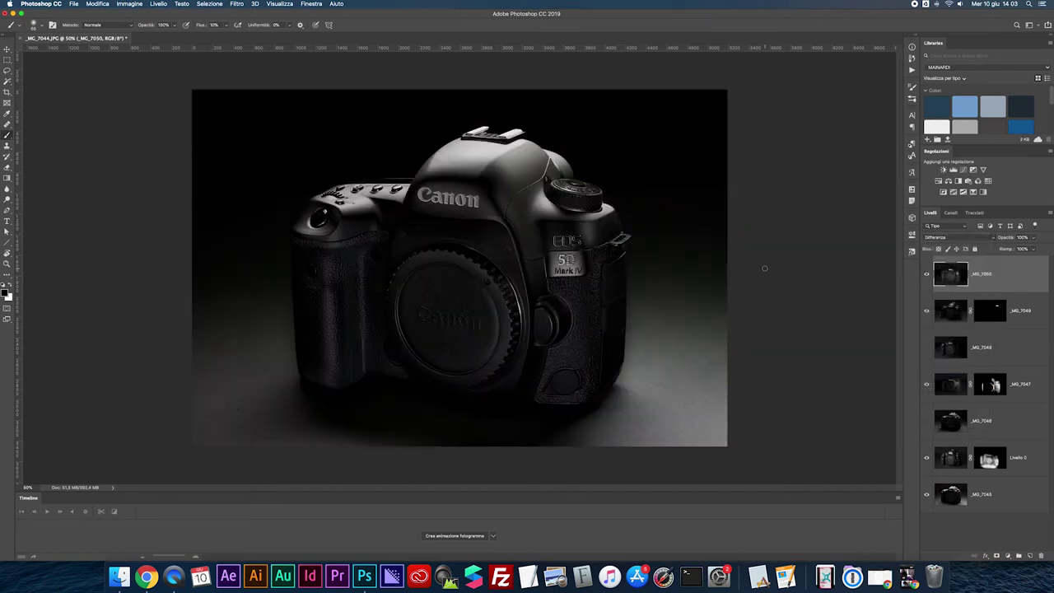
{"action": "scroll", "coordinate": [576, 247], "scroll_direction": "up", "scroll_amount": 2}
{"action": "scroll", "coordinate": [576, 246], "scroll_direction": "up", "scroll_amount": 3}
{"action": "scroll", "coordinate": [592, 239], "scroll_direction": "up", "scroll_amount": 3}
{"action": "scroll", "coordinate": [620, 232], "scroll_direction": "up", "scroll_amount": 1}
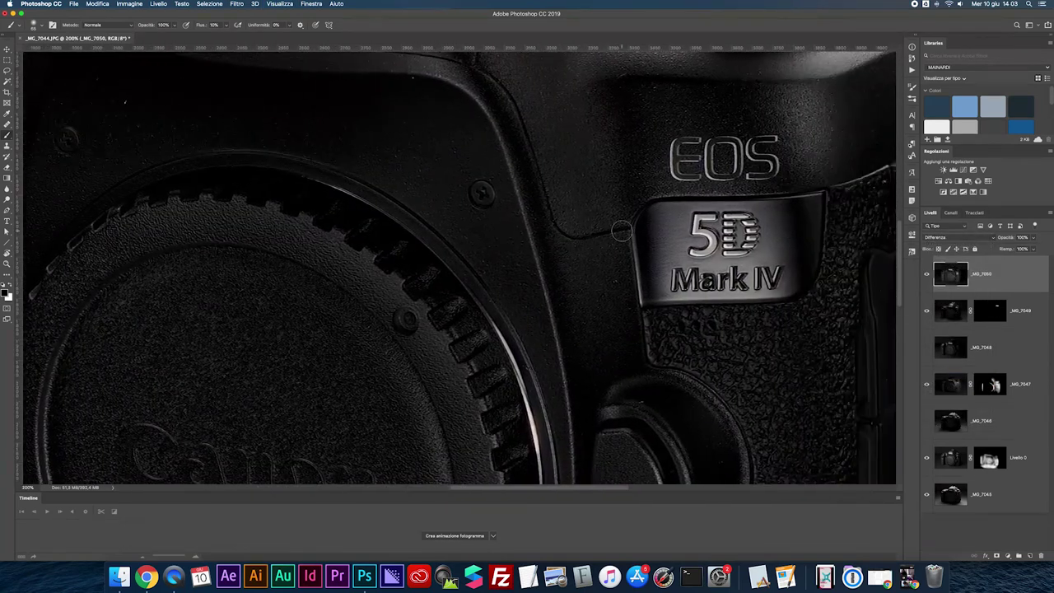
{"action": "key", "text": "v"}
{"action": "scroll", "coordinate": [620, 231], "scroll_direction": "right", "scroll_amount": 5}
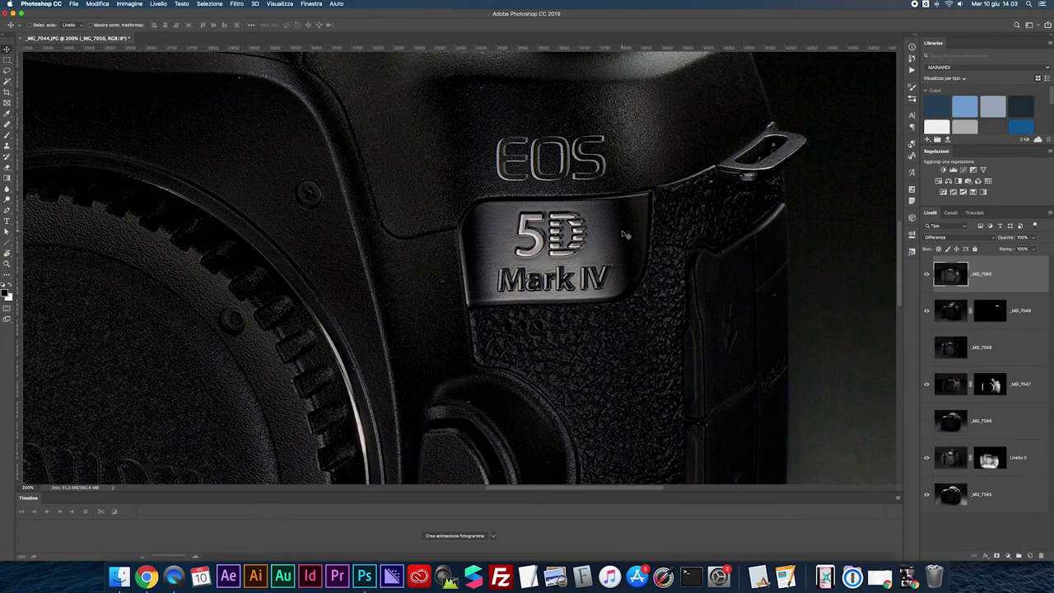
{"action": "key", "text": "Right"}
{"action": "key", "text": "Up"}
{"action": "key", "text": "Up"}
{"action": "key", "text": "Up"}
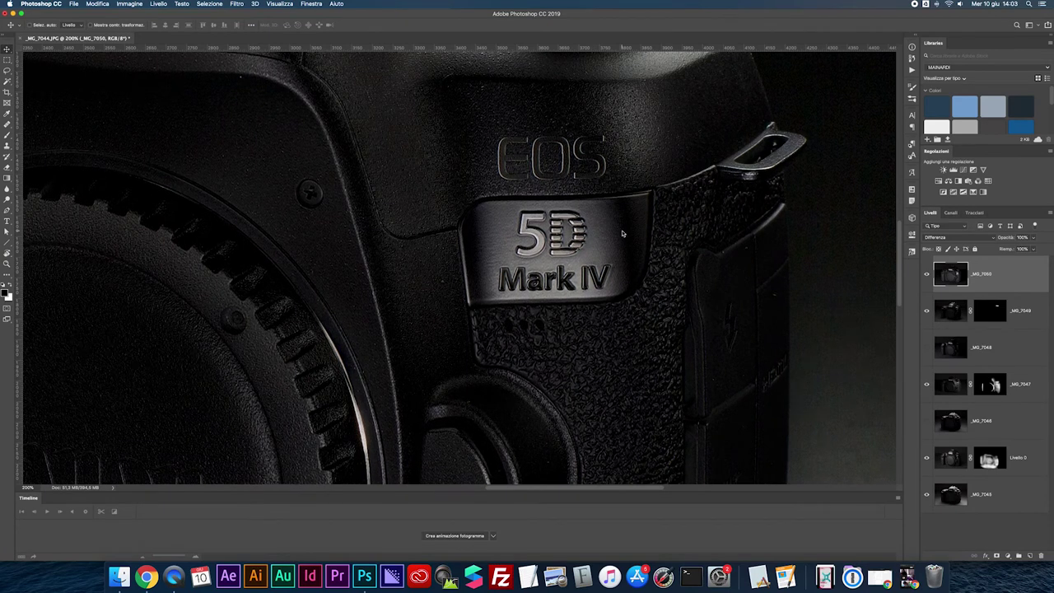
{"action": "key", "text": "Up"}
{"action": "key", "text": "Up"}
{"action": "key", "text": "Up"}
{"action": "key", "text": "Up"}
Zoom out and return _MG_7050 to Normal blending.
{"action": "key", "text": "super+minus"}
{"action": "key", "text": "super+minus"}
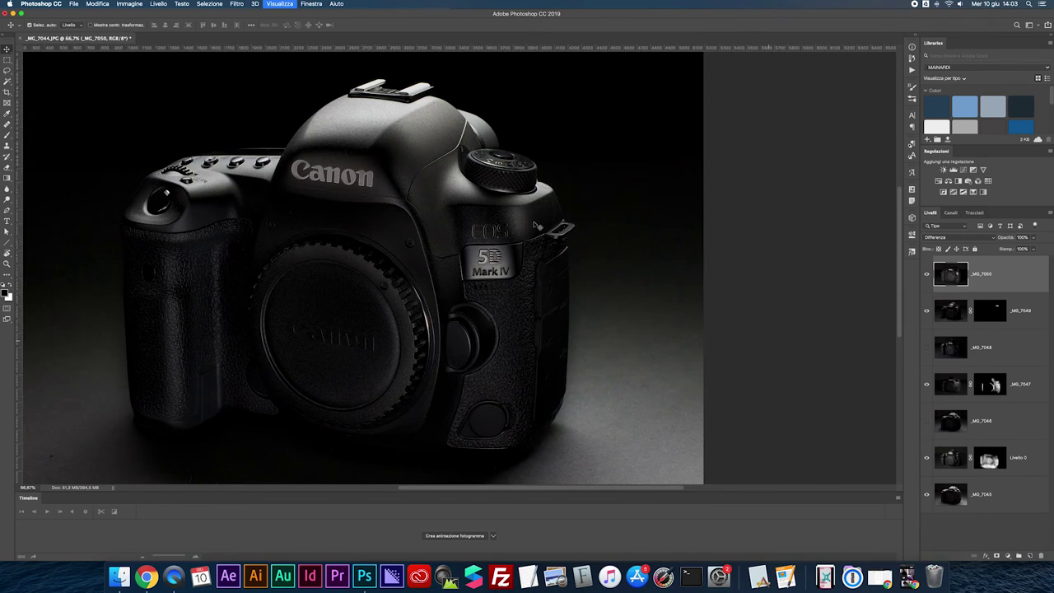
{"action": "left_click", "coordinate": [952, 239]}
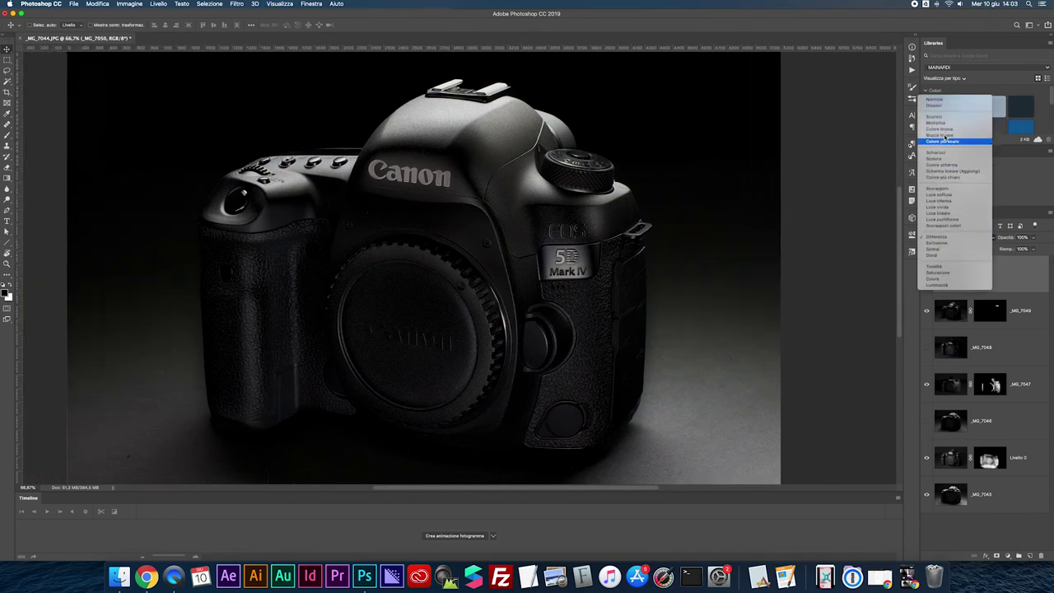
{"action": "left_click", "coordinate": [941, 99]}
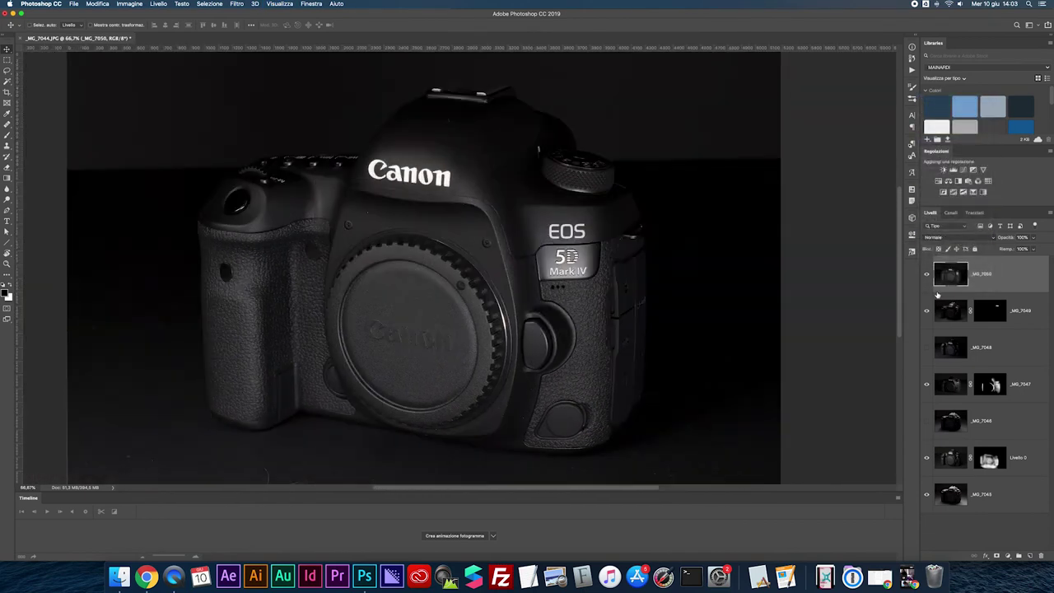
Give _MG_7050 a black mask and brush white around the Canon logo.
{"action": "left_click", "coordinate": [996, 556]}
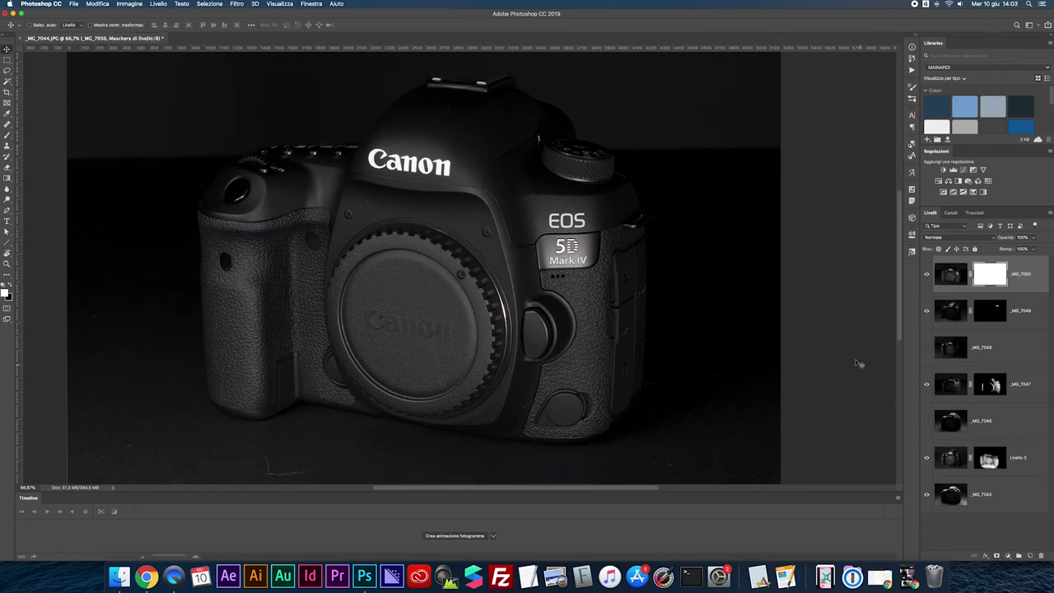
{"action": "key", "text": "ctrl+i"}
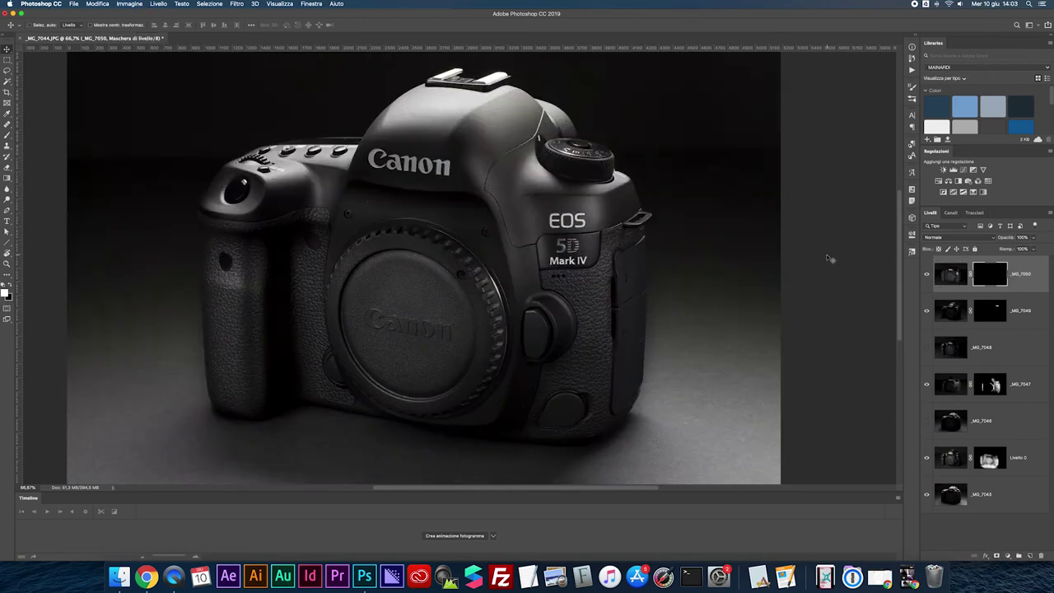
{"action": "key", "text": "b"}
{"action": "mouse_move", "coordinate": [385, 177]}
{"action": "left_mouse_down"}
{"action": "mouse_move", "coordinate": [404, 178]}
{"action": "mouse_move", "coordinate": [376, 149]}
{"action": "mouse_move", "coordinate": [399, 134]}
{"action": "mouse_move", "coordinate": [447, 146]}
{"action": "mouse_move", "coordinate": [391, 164]}
{"action": "mouse_move", "coordinate": [414, 148]}
{"action": "mouse_move", "coordinate": [428, 169]}
{"action": "mouse_move", "coordinate": [442, 160]}
{"action": "mouse_move", "coordinate": [461, 173]}
{"action": "mouse_move", "coordinate": [406, 146]}
{"action": "mouse_move", "coordinate": [420, 144]}
{"action": "mouse_move", "coordinate": [422, 177]}
{"action": "mouse_move", "coordinate": [377, 189]}
{"action": "left_mouse_up"}
Compare with the mask off, enlarge the brush, and paint white over the 5D badge and grip.
{"action": "left_click", "coordinate": [990, 280], "text": "shift"}
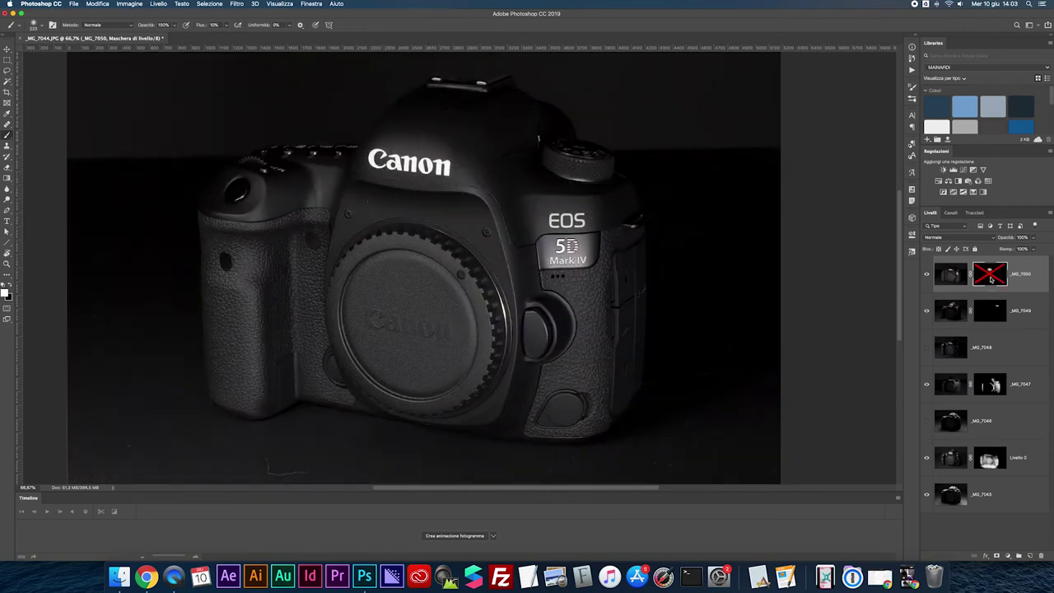
{"action": "left_click", "coordinate": [990, 280], "text": "shift"}
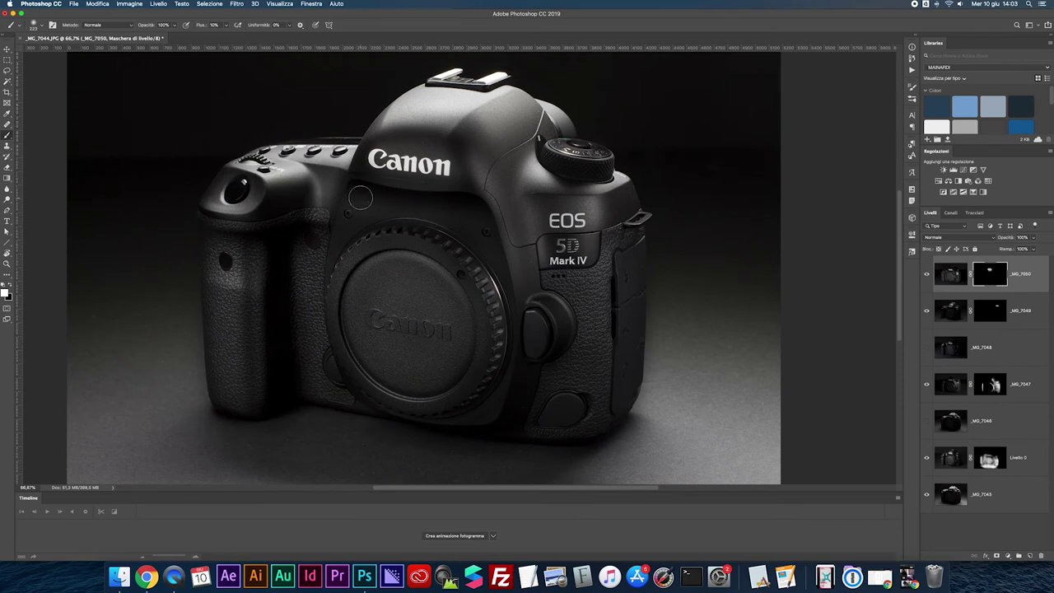
{"action": "key", "text": "]"}
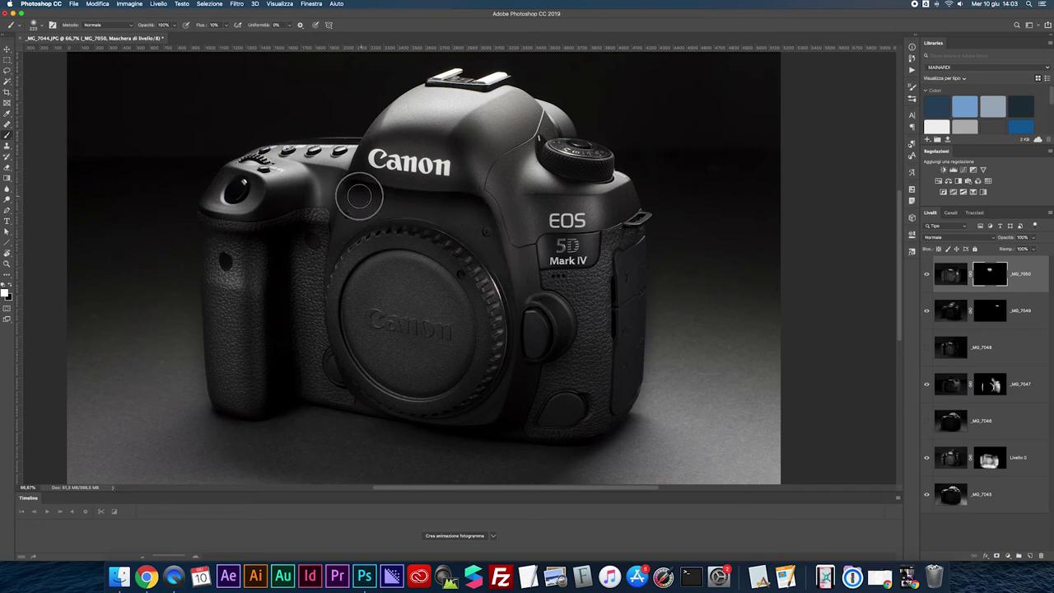
{"action": "scroll", "coordinate": [445, 185], "scroll_direction": "left", "scroll_amount": 1}
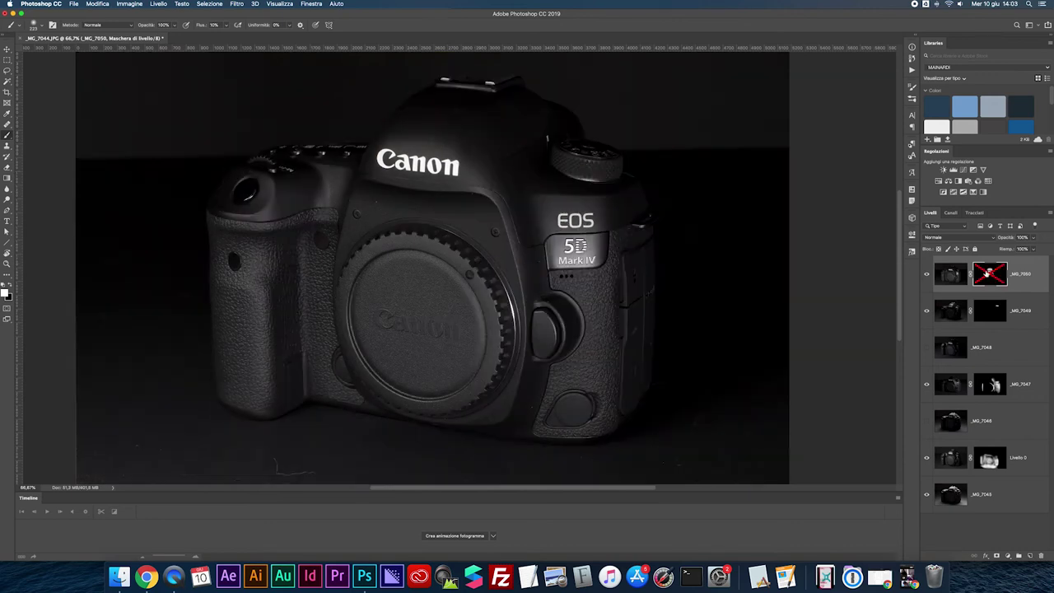
{"action": "left_click", "coordinate": [987, 272], "text": "shift"}
{"action": "mouse_move", "coordinate": [567, 253]}
{"action": "left_mouse_down"}
{"action": "mouse_move", "coordinate": [610, 249]}
{"action": "mouse_move", "coordinate": [568, 256]}
{"action": "mouse_move", "coordinate": [607, 246]}
{"action": "mouse_move", "coordinate": [576, 236]}
{"action": "mouse_move", "coordinate": [552, 282]}
{"action": "mouse_move", "coordinate": [619, 242]}
{"action": "mouse_move", "coordinate": [541, 244]}
{"action": "left_mouse_up"}
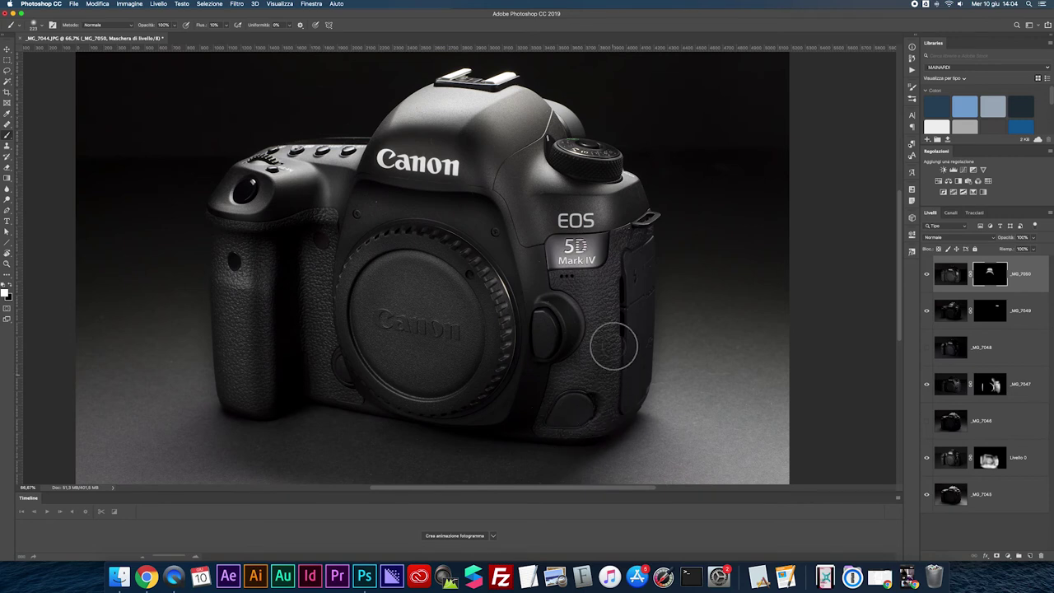
{"action": "left_click_drag", "start_coordinate": [602, 327], "coordinate": [593, 390]}
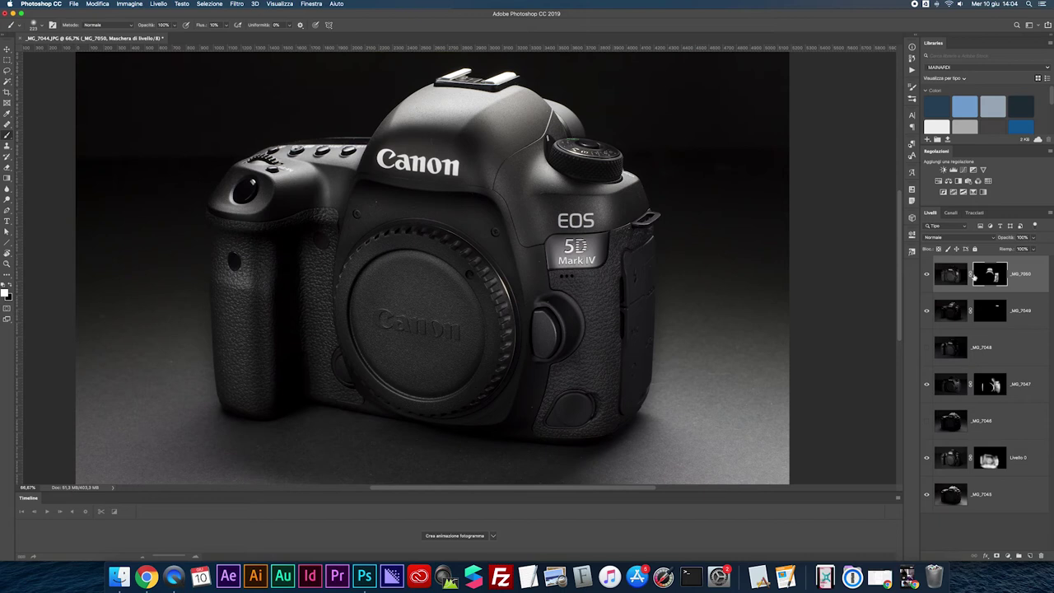
Paint white along the grip's right edge with a doubled brush, toggling the mask to compare.
{"action": "left_click", "coordinate": [987, 276], "text": "shift"}
{"action": "left_click", "coordinate": [988, 276], "text": "shift"}
{"action": "left_click_drag", "start_coordinate": [621, 286], "coordinate": [625, 351]}
{"action": "key", "text": "bracketright"}
{"action": "key", "text": "bracketright"}
{"action": "key", "text": "bracketright"}
{"action": "left_click_drag", "start_coordinate": [625, 351], "coordinate": [612, 261]}
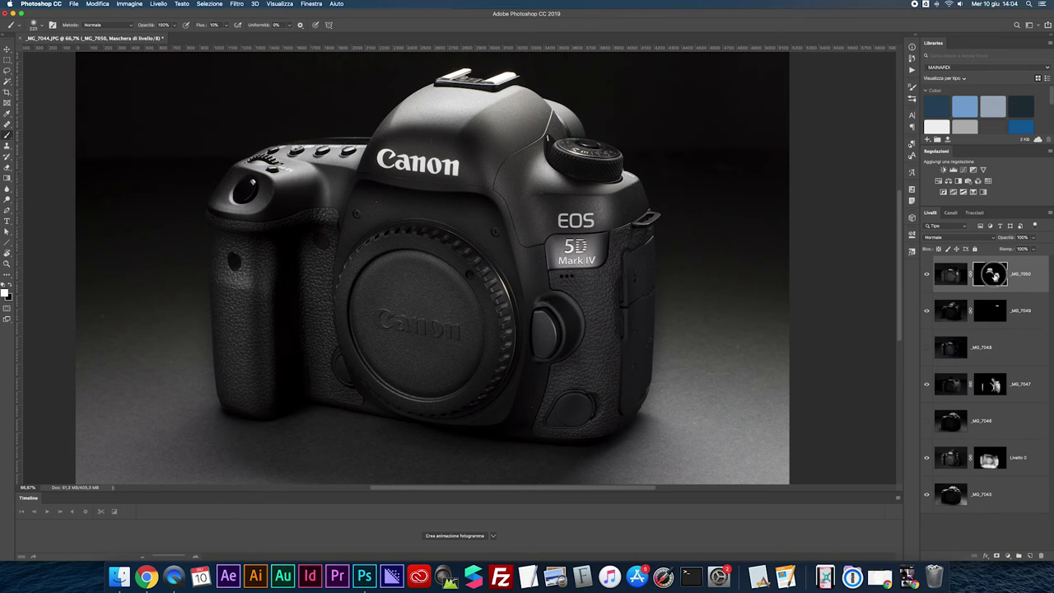
{"action": "left_click", "coordinate": [993, 276], "text": "shift"}
{"action": "left_click", "coordinate": [994, 276], "text": "shift"}
{"action": "left_click", "coordinate": [994, 277], "text": "shift"}
{"action": "left_click", "coordinate": [994, 276], "text": "shift"}
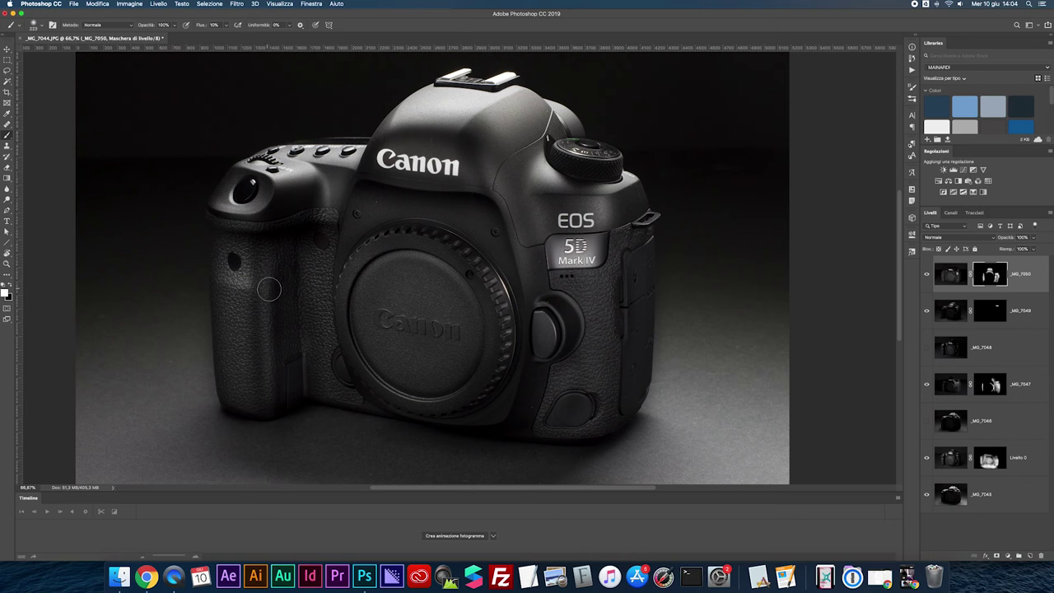
Shrink the brush and brighten the lower grip button area through the mask.
{"action": "scroll", "coordinate": [277, 289], "scroll_direction": "up", "scroll_amount": 1}
{"action": "scroll", "coordinate": [277, 288], "scroll_direction": "left", "scroll_amount": 1}
{"action": "scroll", "coordinate": [278, 289], "scroll_direction": "up", "scroll_amount": 1}
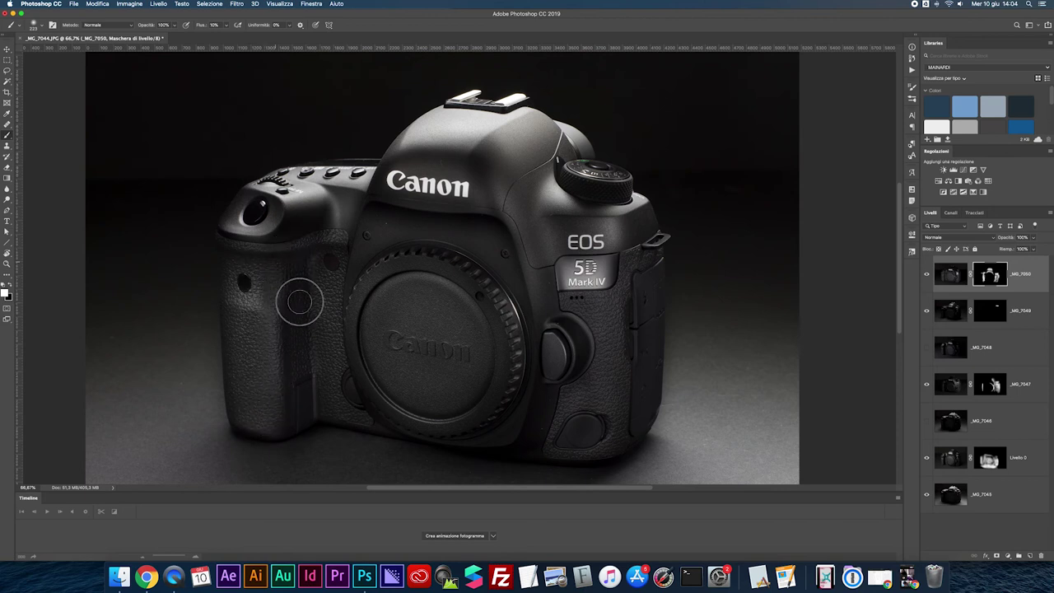
{"action": "key", "text": "bracketleft"}
{"action": "key", "text": "bracketleft"}
{"action": "key", "text": "bracketleft"}
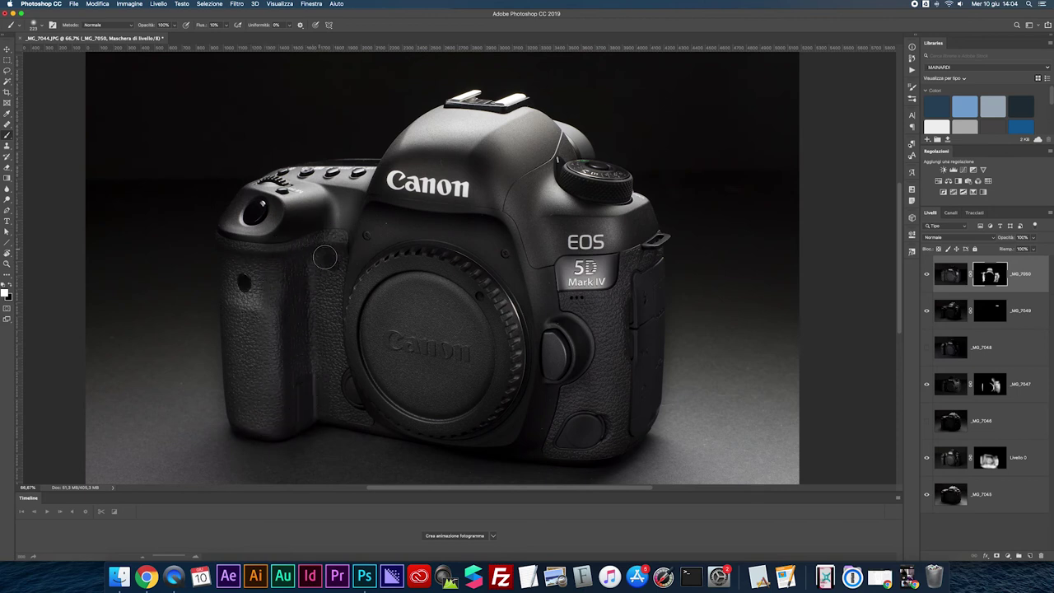
{"action": "left_click", "coordinate": [988, 277], "text": "shift"}
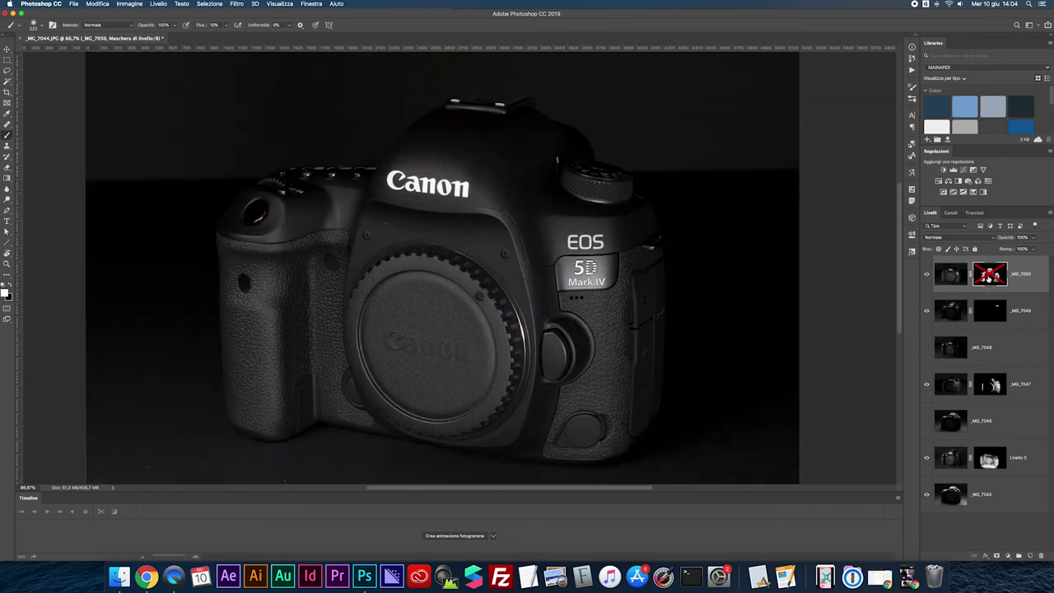
{"action": "left_click", "coordinate": [988, 278], "text": "shift"}
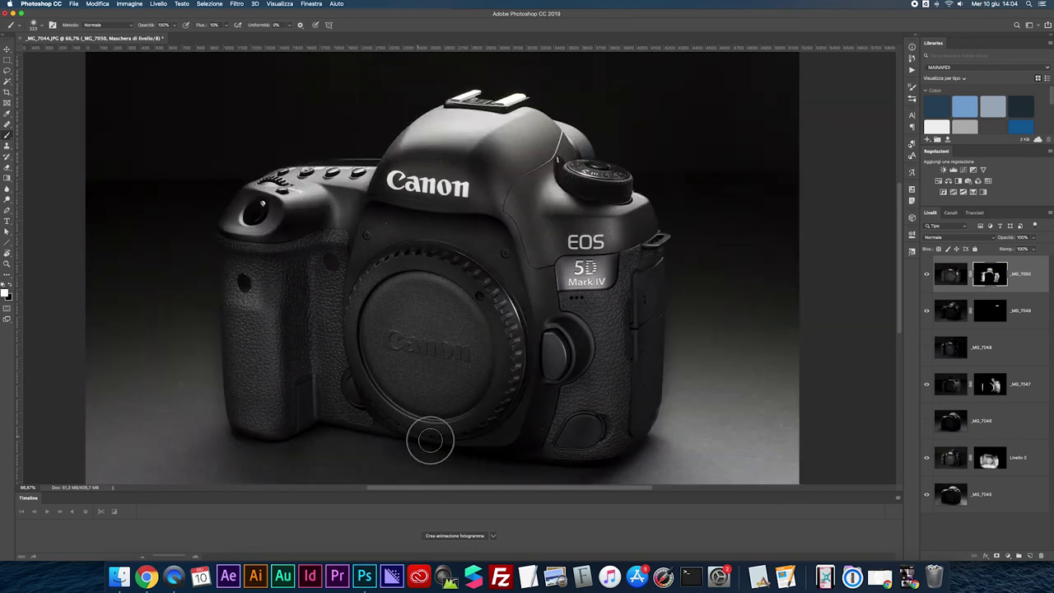
{"action": "key", "text": "bracketleft"}
{"action": "key", "text": "bracketleft"}
{"action": "key", "text": "bracketleft"}
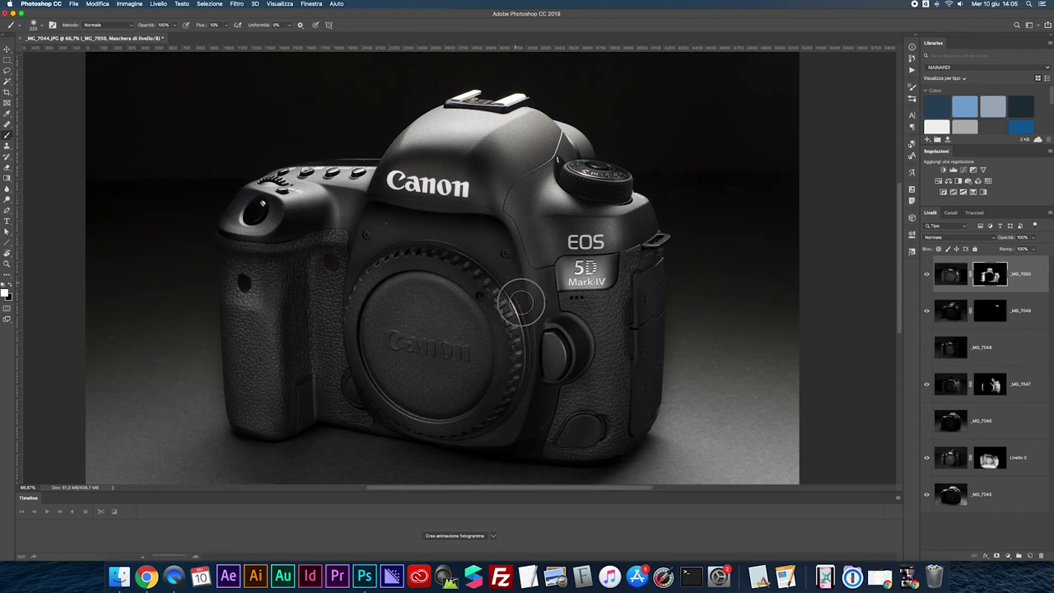
{"action": "mouse_move", "coordinate": [591, 455]}
{"action": "left_mouse_down"}
{"action": "mouse_move", "coordinate": [532, 423]}
{"action": "mouse_move", "coordinate": [600, 447]}
{"action": "mouse_move", "coordinate": [616, 435]}
{"action": "mouse_move", "coordinate": [606, 447]}
{"action": "left_mouse_up"}
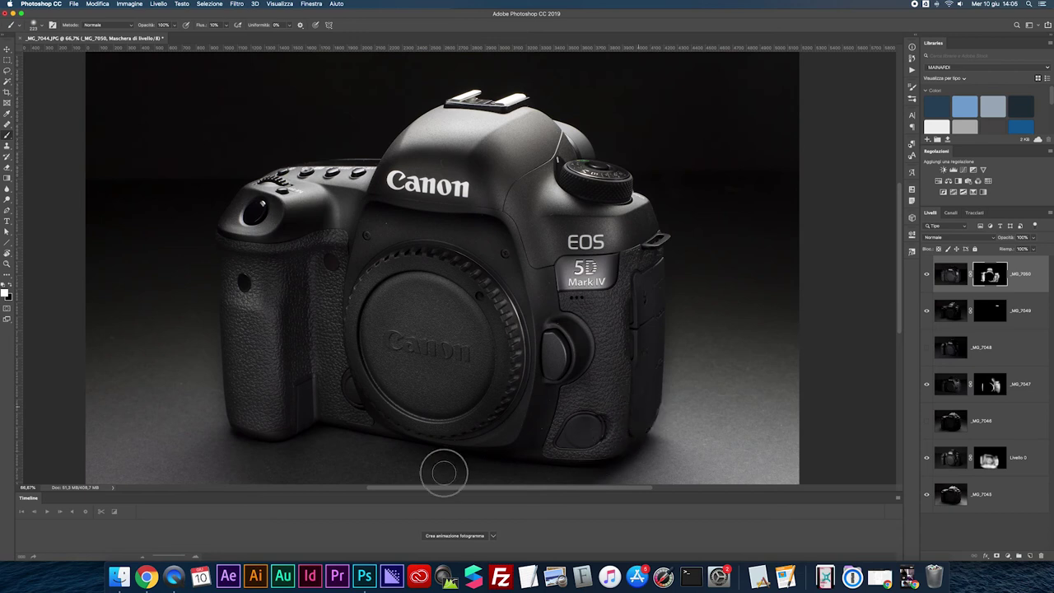
With a smaller brush, paint light onto the lower lens-mount area and its edge toward the grip.
{"action": "key", "text": "bracketleft"}
{"action": "key", "text": "bracketleft"}
{"action": "key", "text": "bracketleft"}
{"action": "left_click", "coordinate": [990, 275], "text": "shift"}
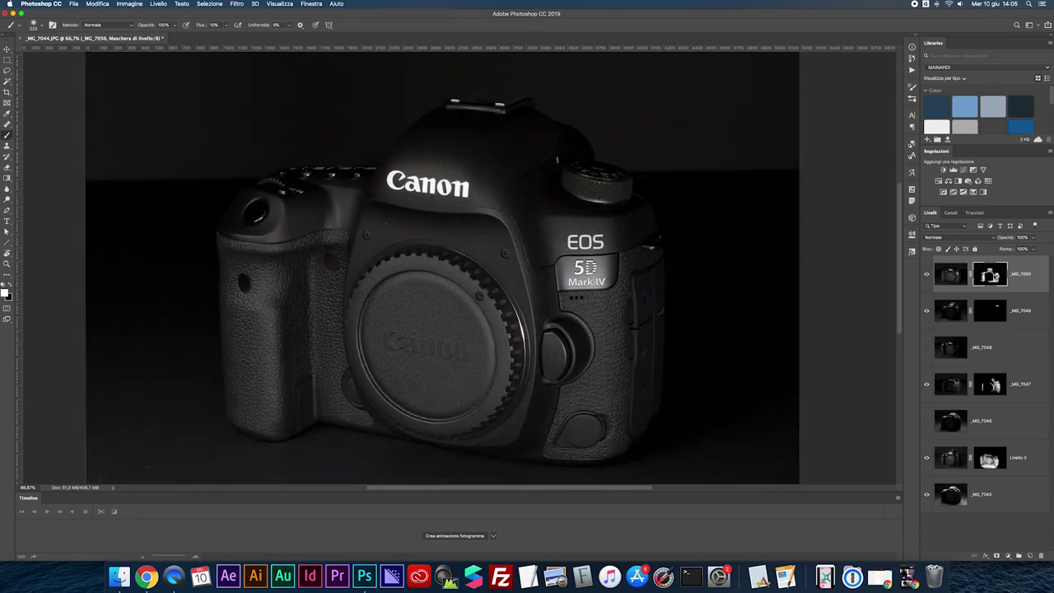
{"action": "left_click", "coordinate": [993, 277], "text": "shift"}
{"action": "mouse_move", "coordinate": [352, 377]}
{"action": "left_mouse_down"}
{"action": "mouse_move", "coordinate": [393, 425]}
{"action": "mouse_move", "coordinate": [310, 414]}
{"action": "mouse_move", "coordinate": [388, 434]}
{"action": "left_mouse_up"}
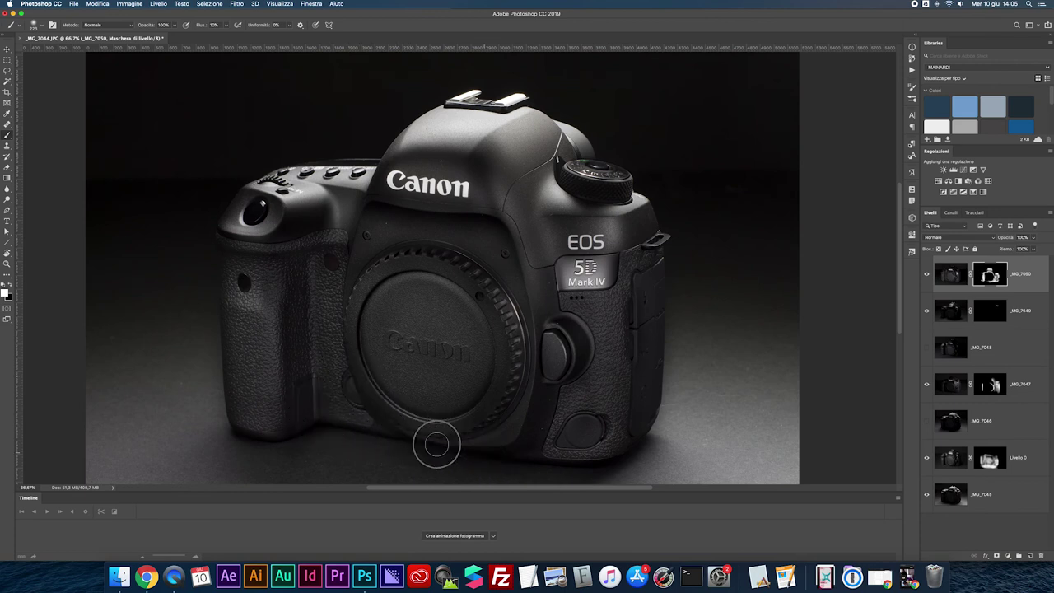
{"action": "key", "text": "bracketleft"}
{"action": "key", "text": "bracketleft"}
{"action": "key", "text": "bracketleft"}
{"action": "left_click_drag", "start_coordinate": [520, 398], "coordinate": [549, 391]}
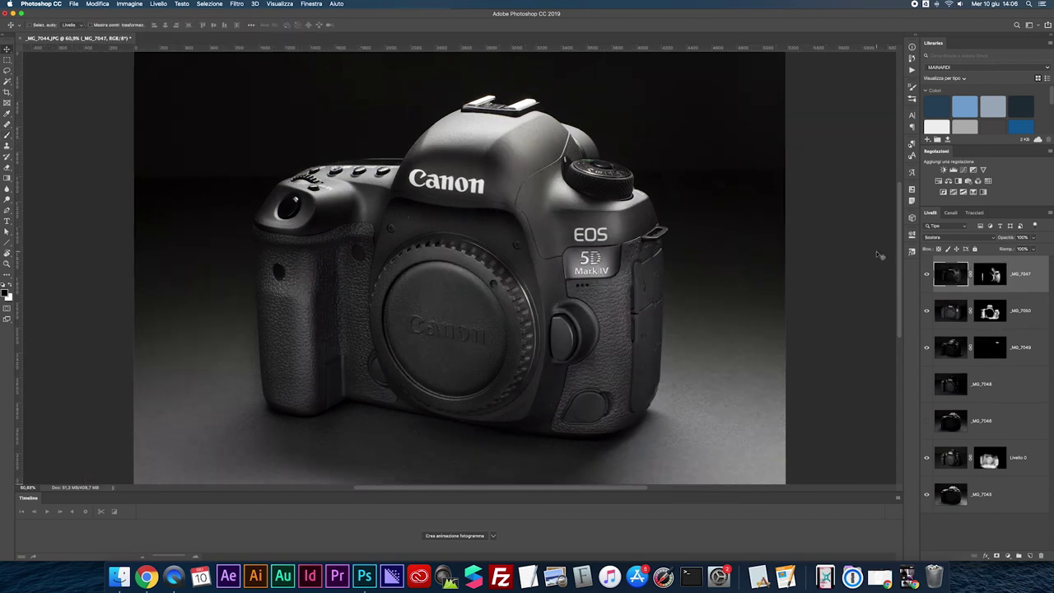
Solo base exposure _MG_7045 to compare, then show _MG_7049 and lower its opacity to about 48%.
{"action": "left_click", "coordinate": [926, 494], "text": "alt"}
{"action": "left_click", "coordinate": [926, 495], "text": "alt"}
{"action": "left_click", "coordinate": [925, 495], "text": "alt"}
{"action": "left_click", "coordinate": [927, 347]}
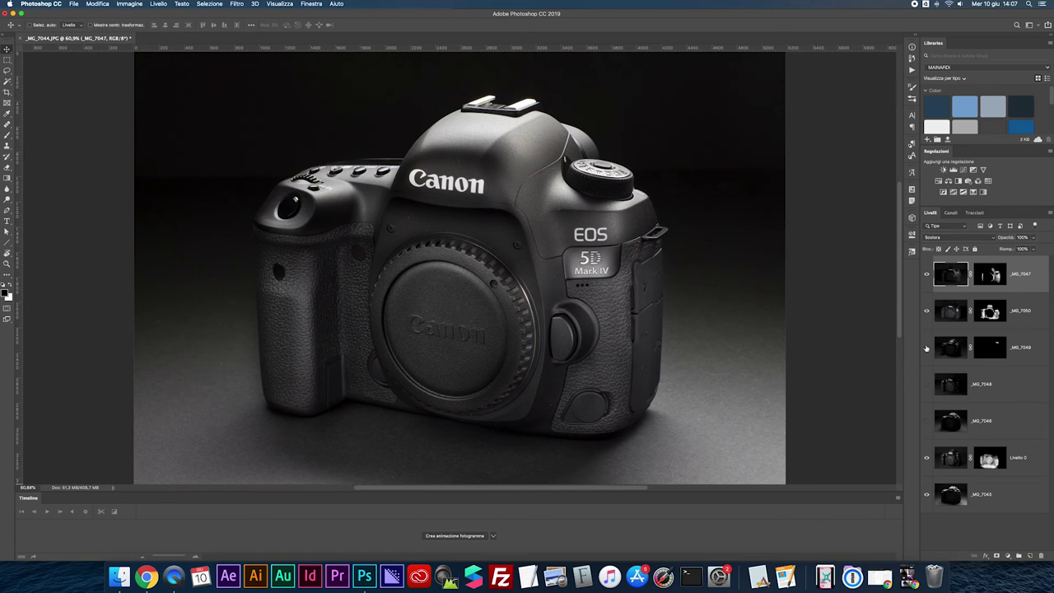
{"action": "left_click", "coordinate": [945, 350]}
{"action": "left_click_drag", "start_coordinate": [1033, 239], "coordinate": [1014, 248]}
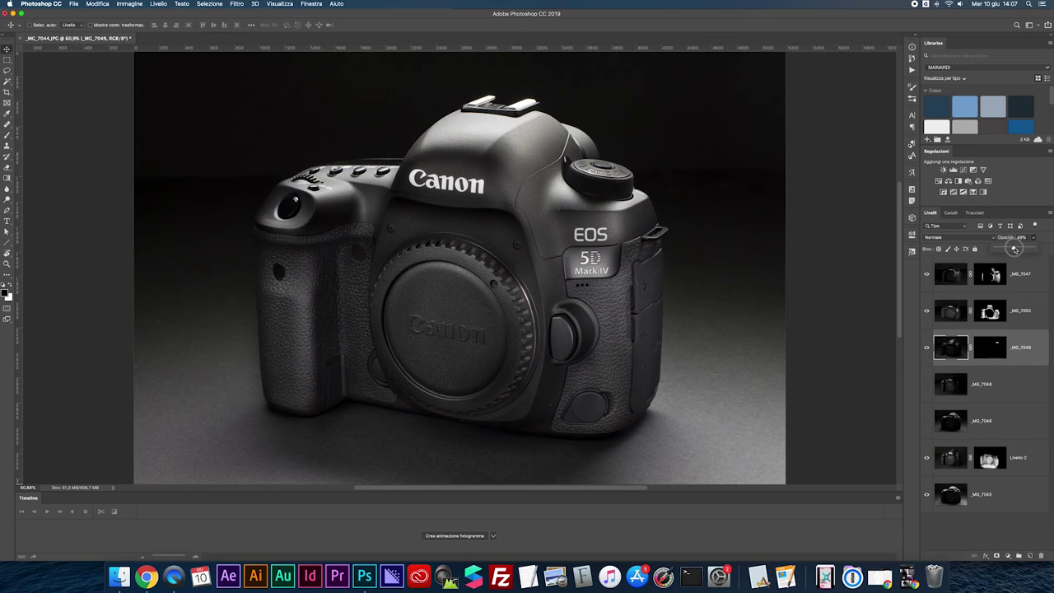
Toggle _MG_7049, _MG_7048, _MG_7046 and Livello 0 to check each exposure's contribution.
{"action": "left_click", "coordinate": [925, 348]}
{"action": "left_click", "coordinate": [926, 348]}
{"action": "left_click", "coordinate": [926, 348]}
{"action": "left_click", "coordinate": [926, 385]}
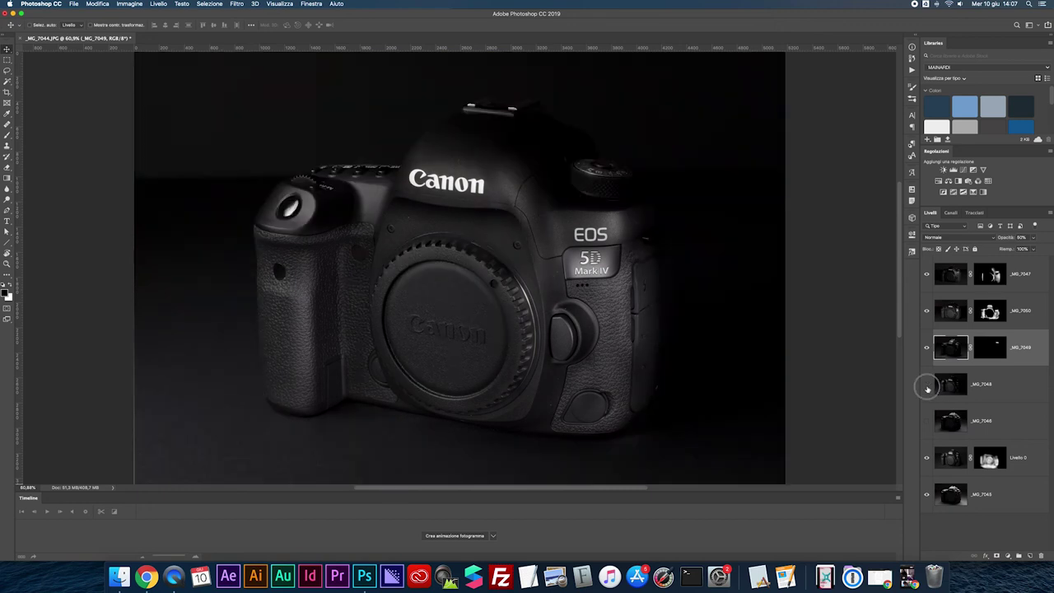
{"action": "left_click", "coordinate": [925, 420]}
{"action": "left_click", "coordinate": [925, 421]}
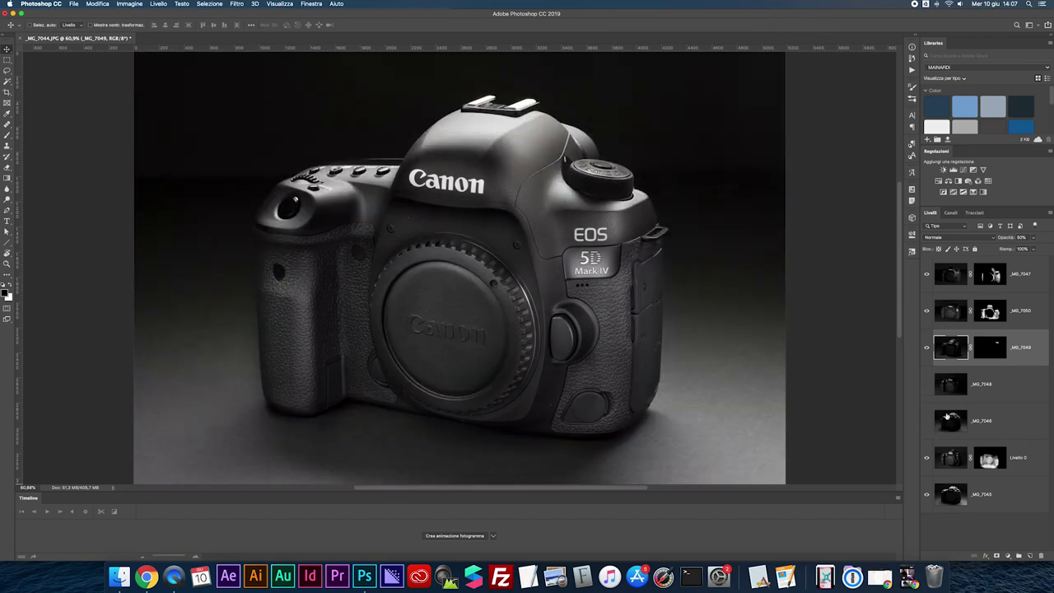
{"action": "left_click", "coordinate": [989, 457]}
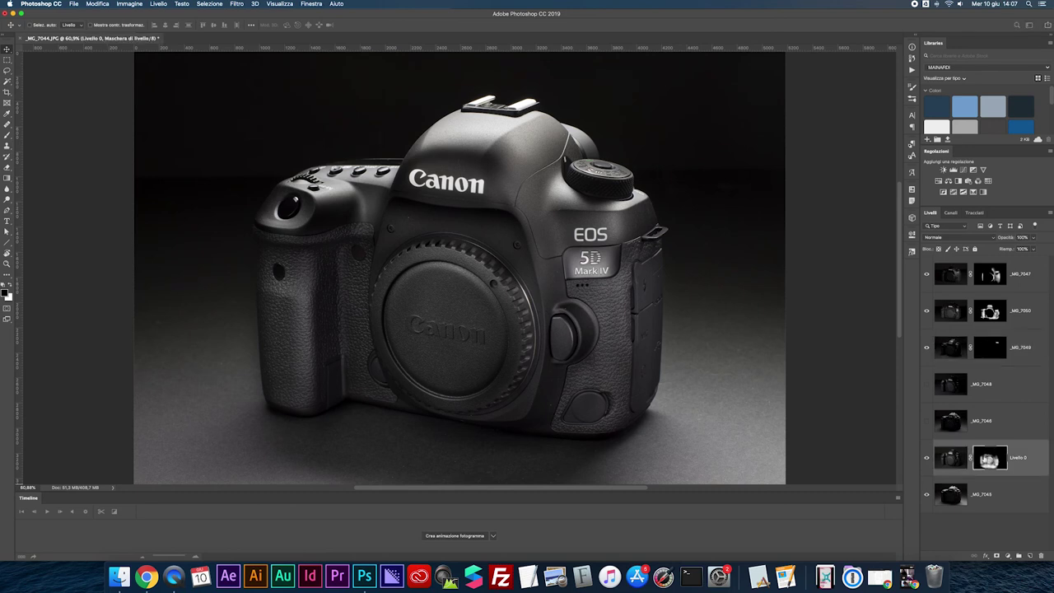
{"action": "left_click", "coordinate": [927, 458]}
{"action": "left_click", "coordinate": [927, 457]}
Set a white brush of about 351 px and paint Livello 0's mask around the body cap.
{"action": "key", "text": "b"}
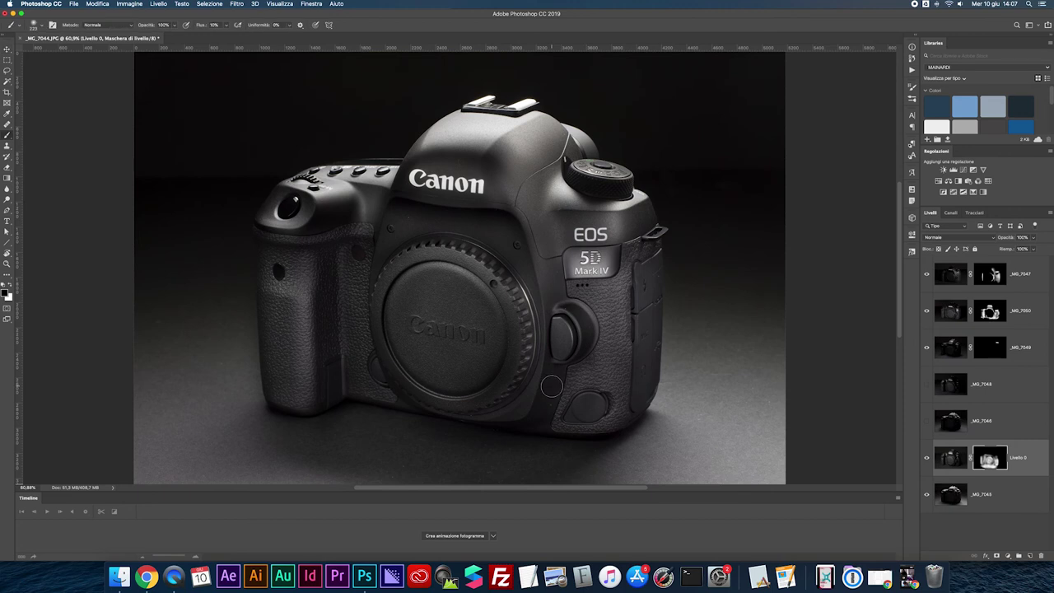
{"action": "key", "text": "x"}
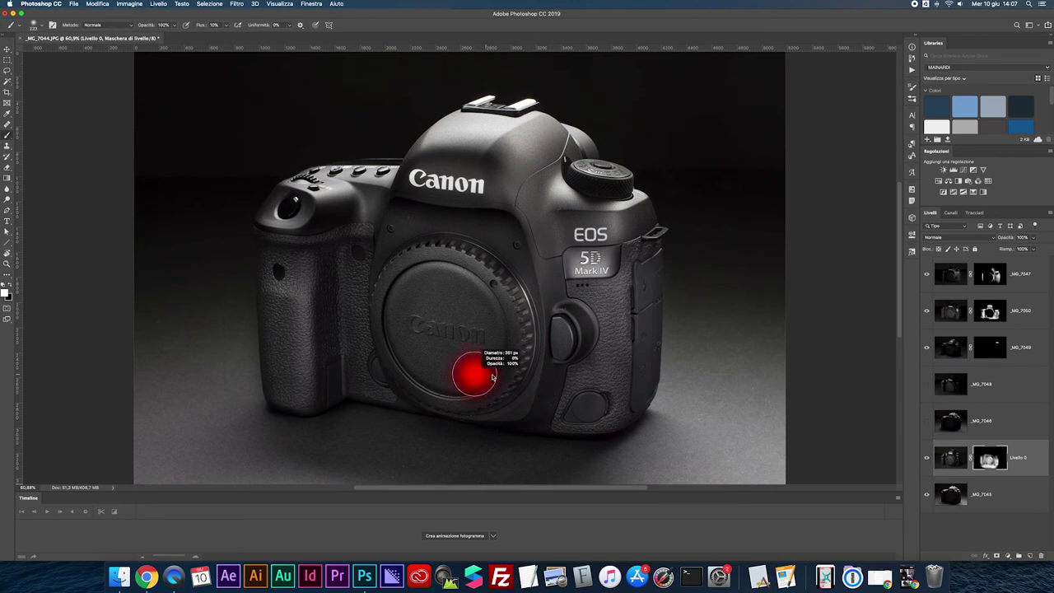
{"action": "left_click_drag", "start_coordinate": [475, 376], "coordinate": [495, 363]}
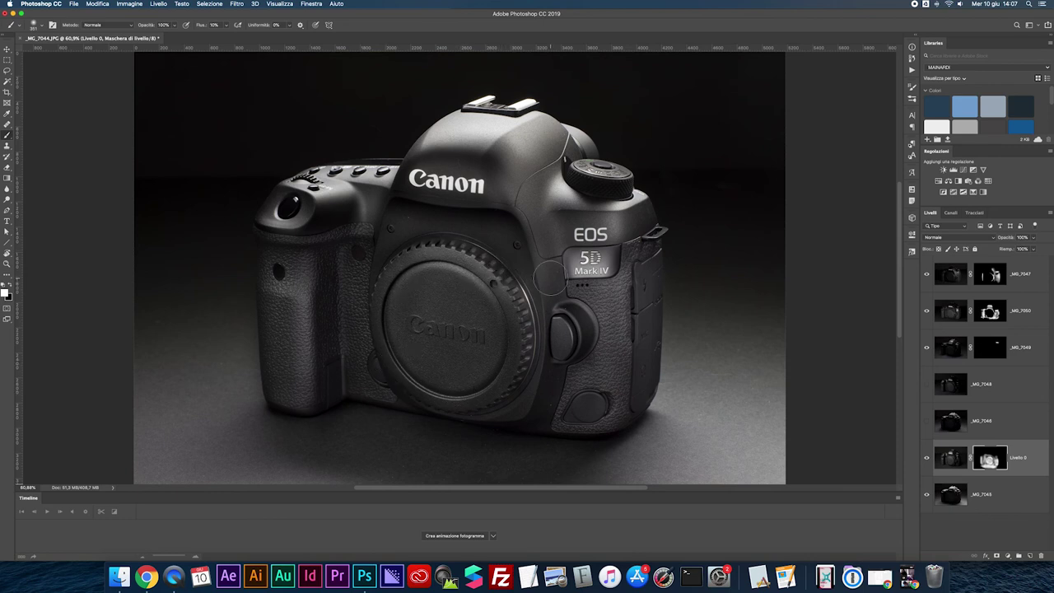
{"action": "left_click", "coordinate": [952, 275]}
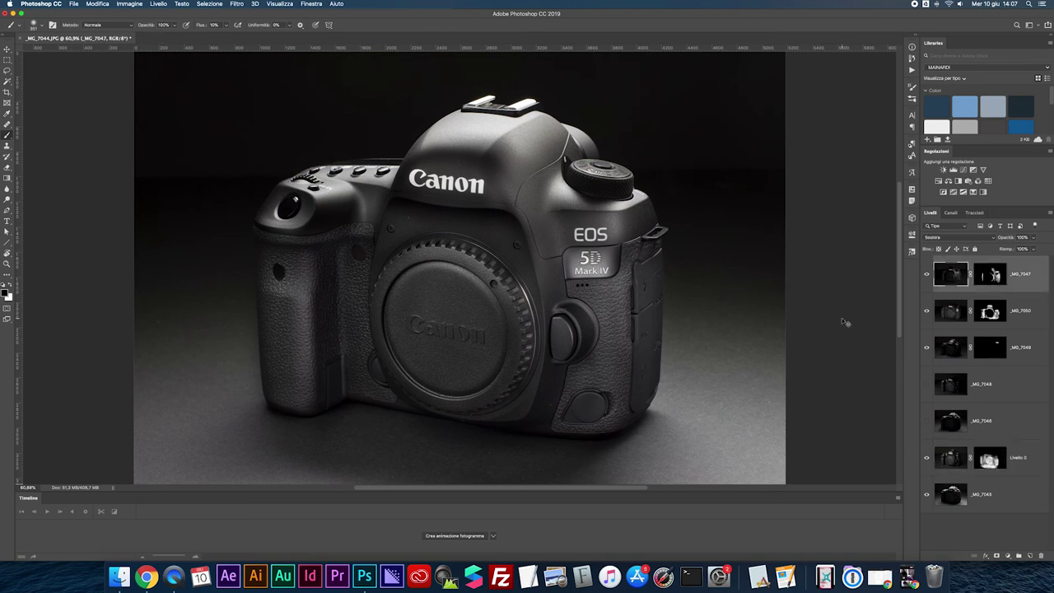
Create a new empty layer, Livello 1, and zoom to 200% with the Healing Brush.
{"action": "key", "text": "ctrl+shift+n"}
{"action": "key", "text": "Return"}
{"action": "key", "text": "j"}
{"action": "key", "text": "ctrl+plus"}
{"action": "key", "text": "ctrl+plus"}
{"action": "key", "text": "ctrl+plus"}
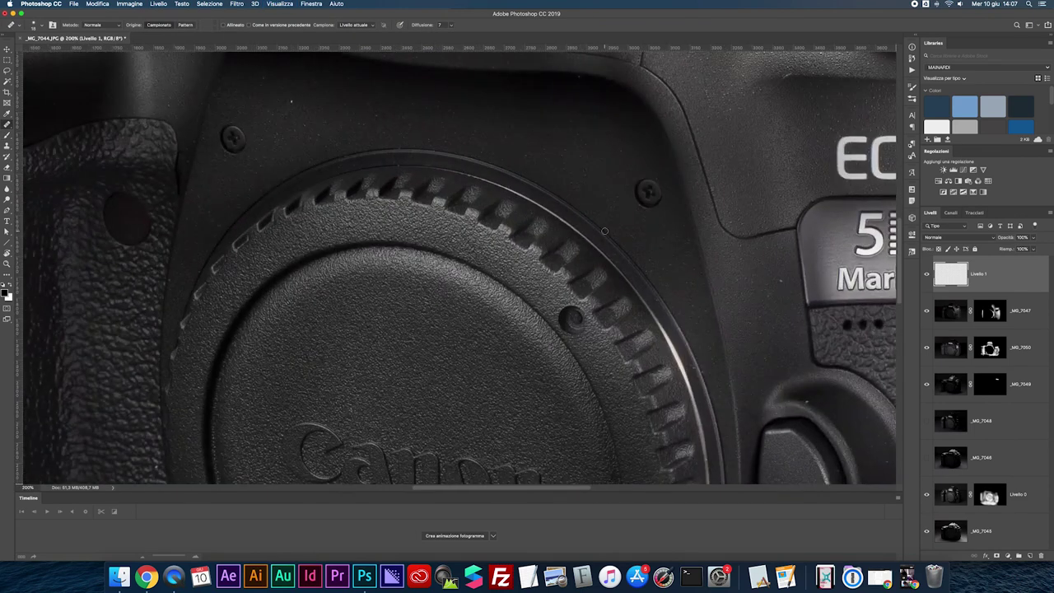
{"action": "scroll", "coordinate": [604, 231], "scroll_direction": "right", "scroll_amount": 5}
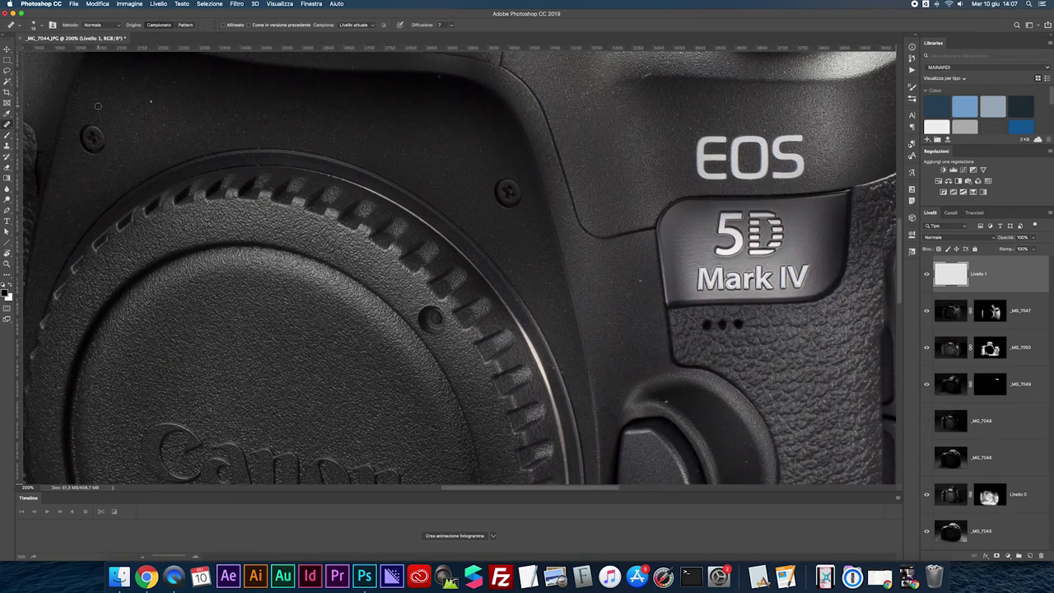
Set the healing brush to sample All Layers and heal two white dust specks on the body.
{"action": "left_click", "coordinate": [639, 282]}
{"action": "left_click", "coordinate": [354, 24]}
{"action": "left_click", "coordinate": [354, 39]}
{"action": "scroll", "coordinate": [657, 298], "scroll_direction": "down", "scroll_amount": 1}
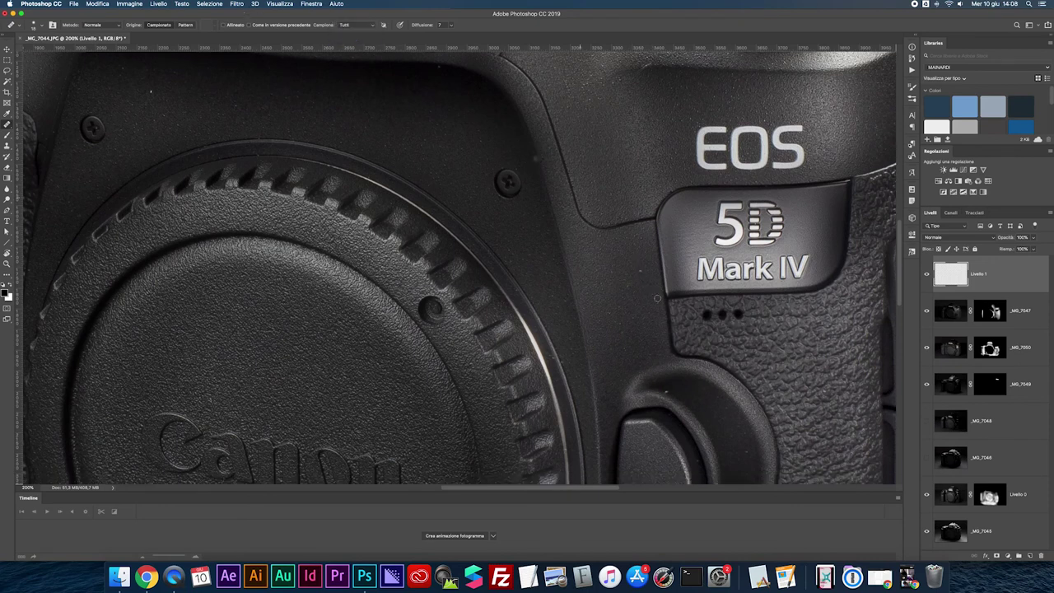
{"action": "left_click", "coordinate": [638, 272]}
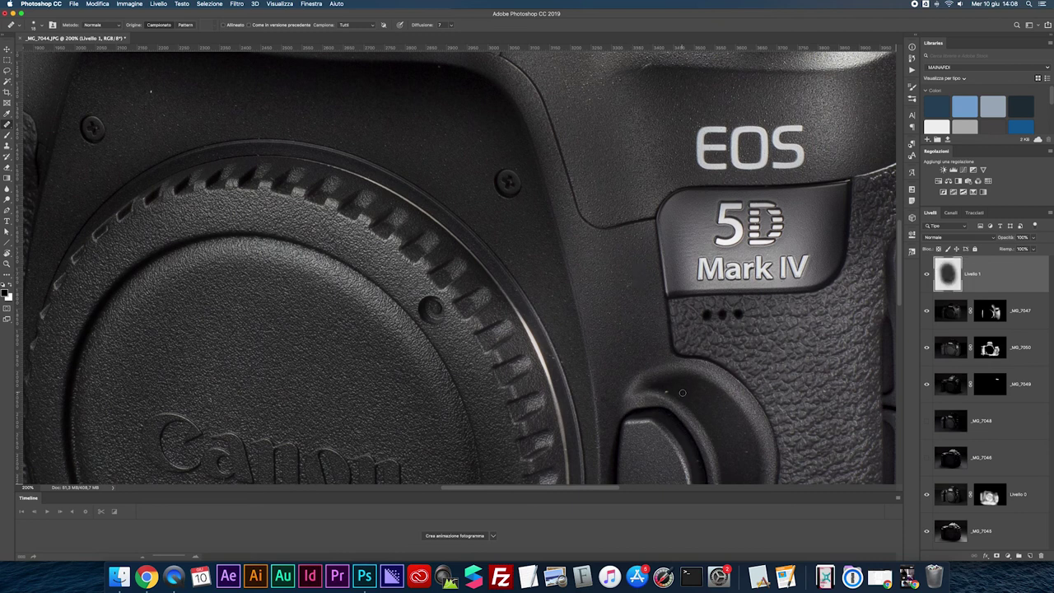
{"action": "left_click", "coordinate": [665, 391]}
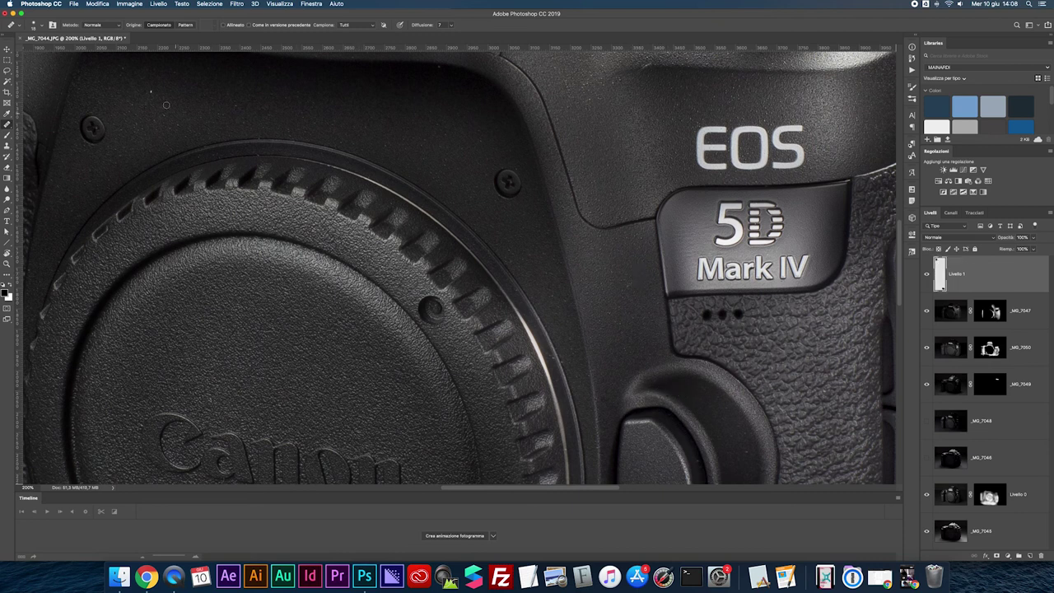
Zoom out and pan across the camera top, body cap and grip checking for more dust.
{"action": "scroll", "coordinate": [497, 142], "scroll_direction": "up", "scroll_amount": 5}
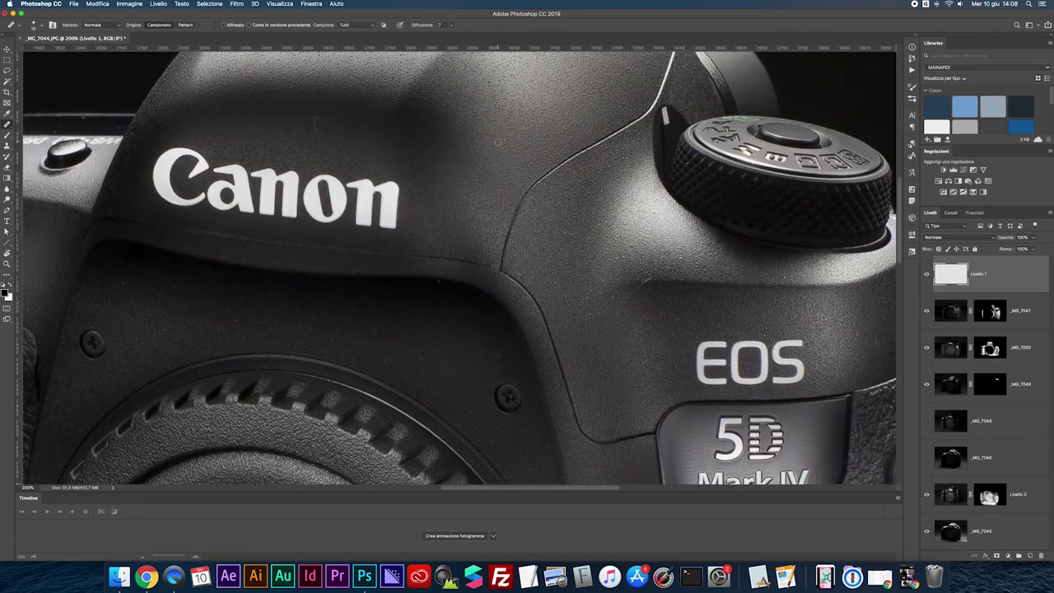
{"action": "scroll", "coordinate": [497, 141], "scroll_direction": "up", "scroll_amount": 2}
{"action": "scroll", "coordinate": [350, 192], "scroll_direction": "up", "scroll_amount": 3}
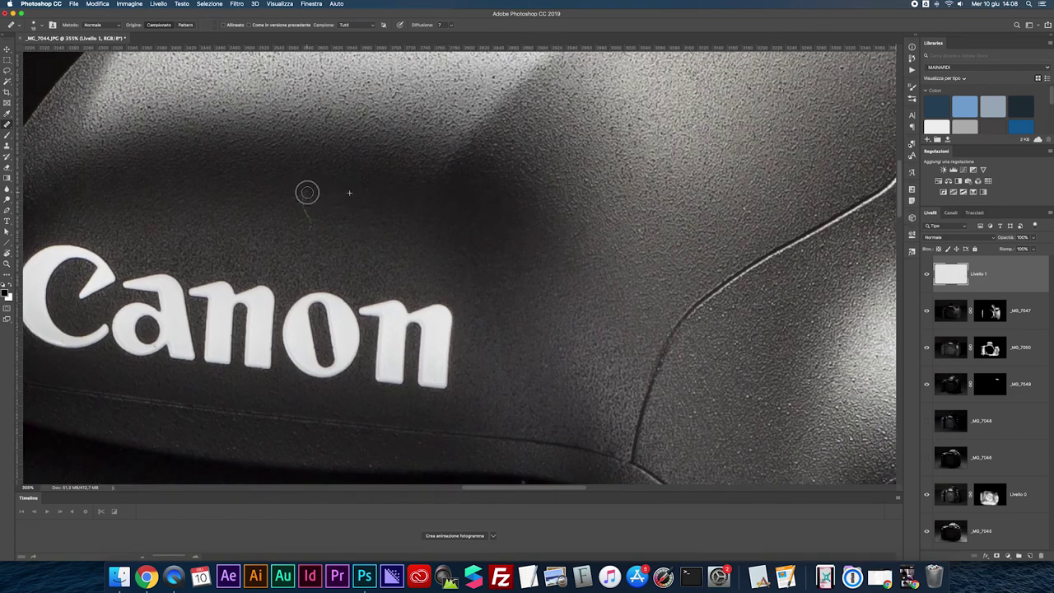
{"action": "key", "text": "super+minus"}
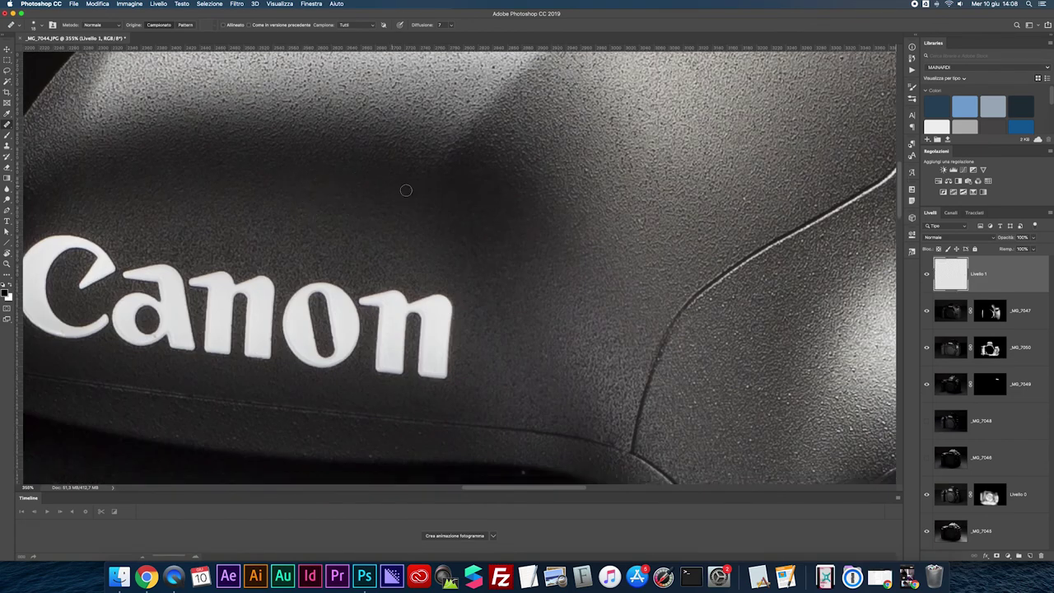
{"action": "key", "text": "super+minus"}
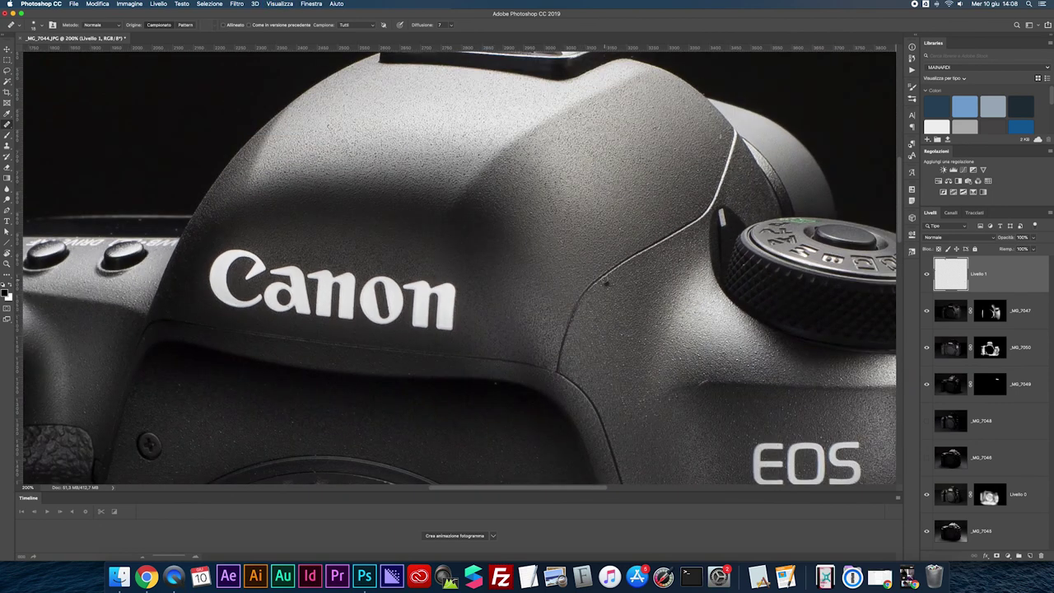
{"action": "scroll", "coordinate": [605, 284], "scroll_direction": "left", "scroll_amount": 5}
{"action": "scroll", "coordinate": [401, 316], "scroll_direction": "left", "scroll_amount": 5}
{"action": "scroll", "coordinate": [391, 296], "scroll_direction": "down", "scroll_amount": 2}
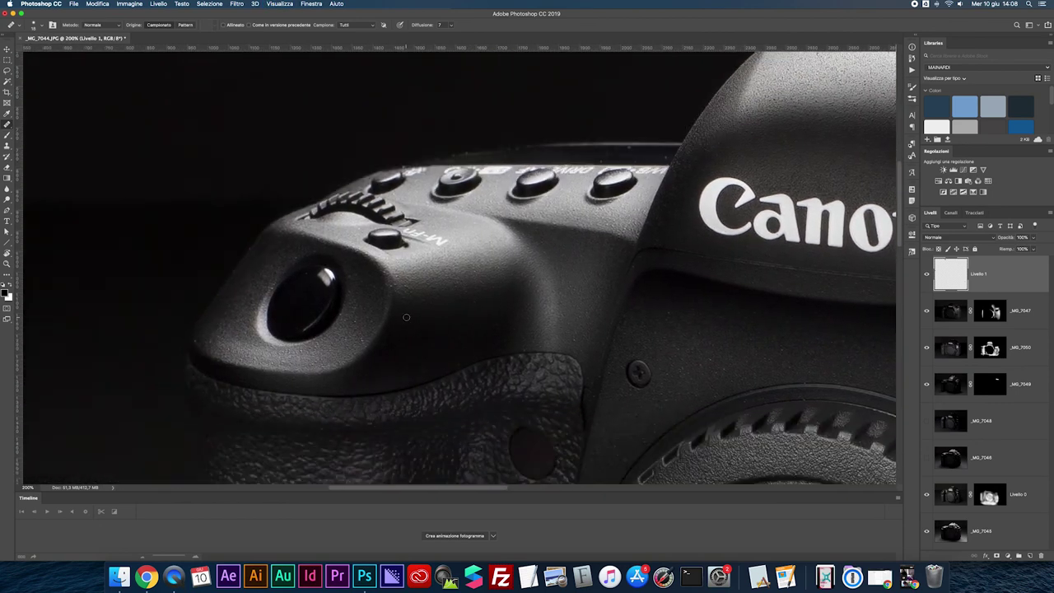
{"action": "scroll", "coordinate": [378, 272], "scroll_direction": "down", "scroll_amount": 3}
{"action": "scroll", "coordinate": [368, 247], "scroll_direction": "down", "scroll_amount": 1}
{"action": "key", "text": "super+minus"}
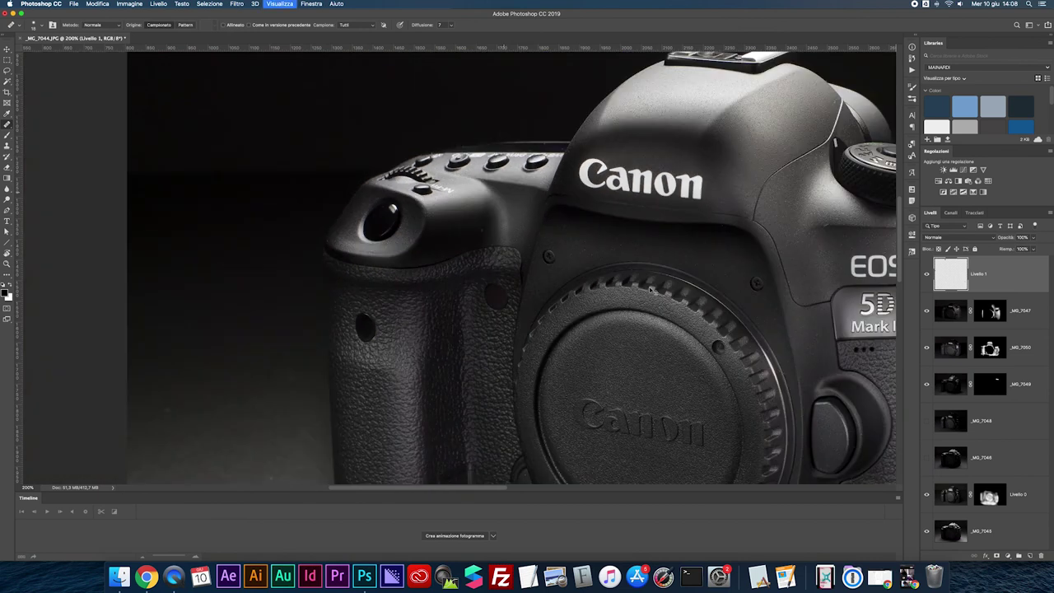
{"action": "scroll", "coordinate": [576, 247], "scroll_direction": "down", "scroll_amount": 3}
{"action": "scroll", "coordinate": [649, 288], "scroll_direction": "down", "scroll_amount": 2}
{"action": "scroll", "coordinate": [649, 288], "scroll_direction": "right", "scroll_amount": 2}
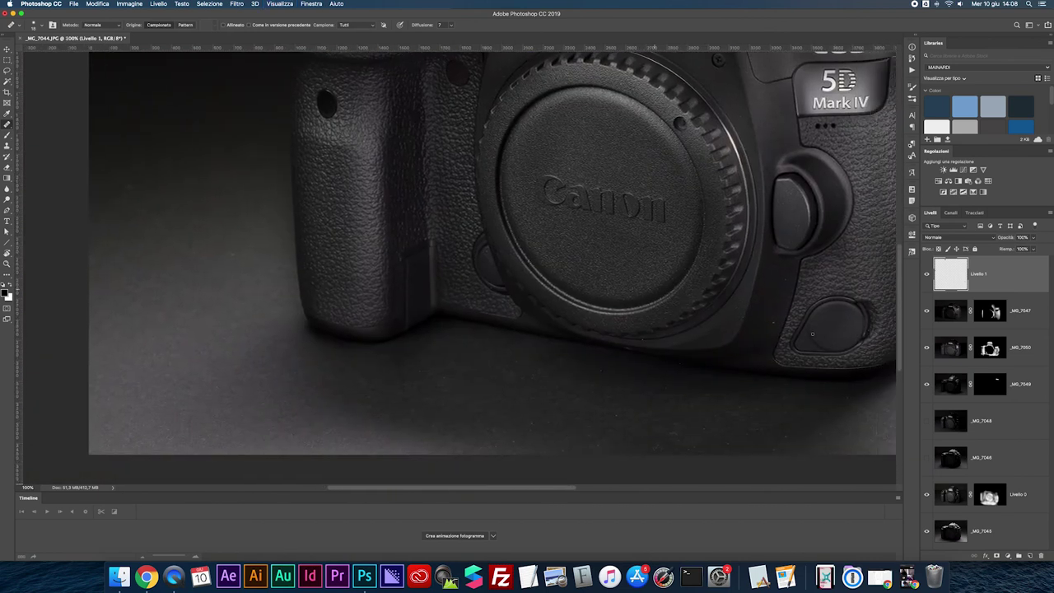
Zoom in below the body cap and heal the dust specks on the dark backdrop.
{"action": "scroll", "coordinate": [771, 313], "scroll_direction": "down", "scroll_amount": 1}
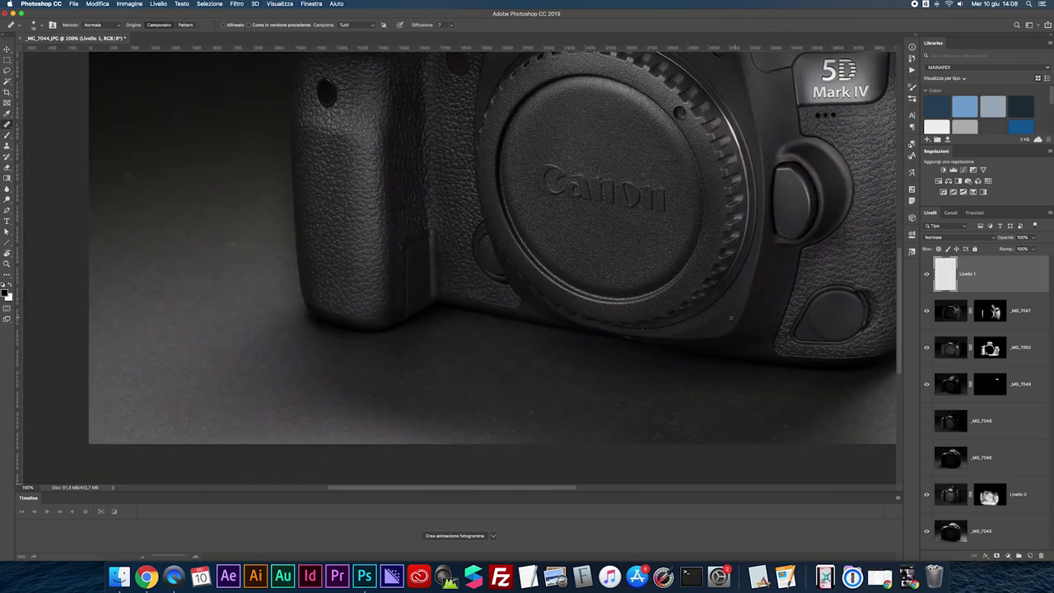
{"action": "key", "text": "super+plus"}
{"action": "scroll", "coordinate": [683, 371], "scroll_direction": "right", "scroll_amount": 3}
{"action": "scroll", "coordinate": [684, 370], "scroll_direction": "down", "scroll_amount": 1}
{"action": "scroll", "coordinate": [724, 409], "scroll_direction": "down", "scroll_amount": 4}
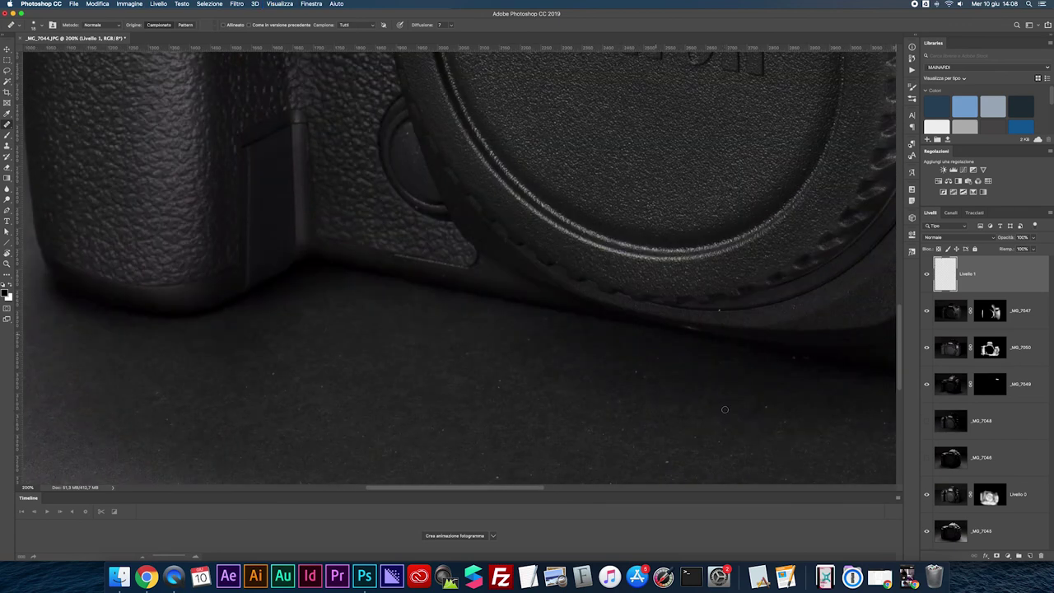
{"action": "left_click_drag", "start_coordinate": [634, 369], "coordinate": [646, 377]}
{"action": "scroll", "coordinate": [647, 377], "scroll_direction": "down", "scroll_amount": 1}
{"action": "left_click", "coordinate": [718, 299]}
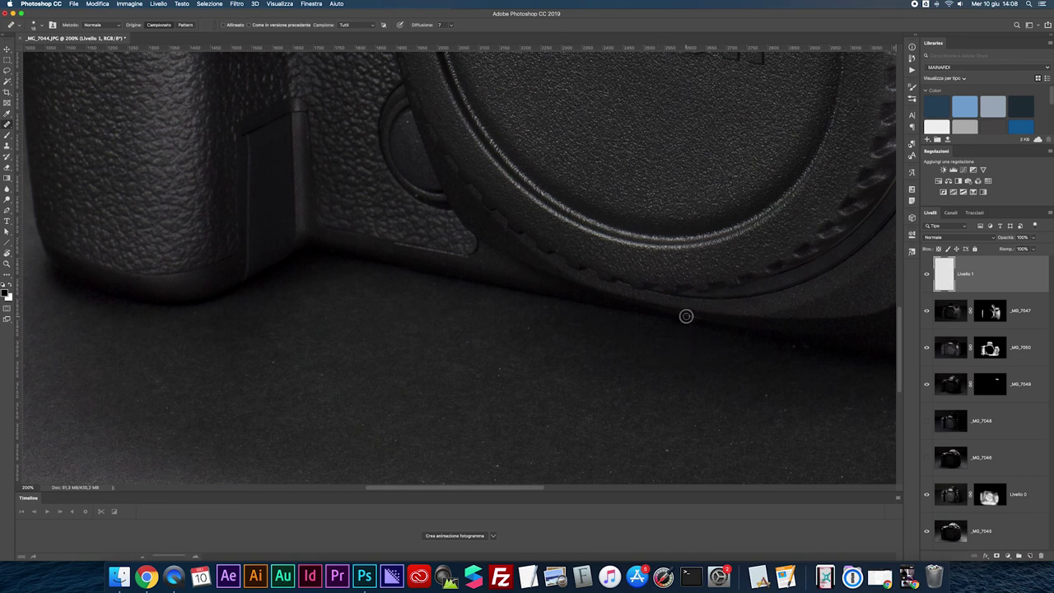
Zoom out and survey the camera front, ending with the whole camera fit on screen.
{"action": "scroll", "coordinate": [677, 355], "scroll_direction": "up", "scroll_amount": 1}
{"action": "key", "text": "super+minus"}
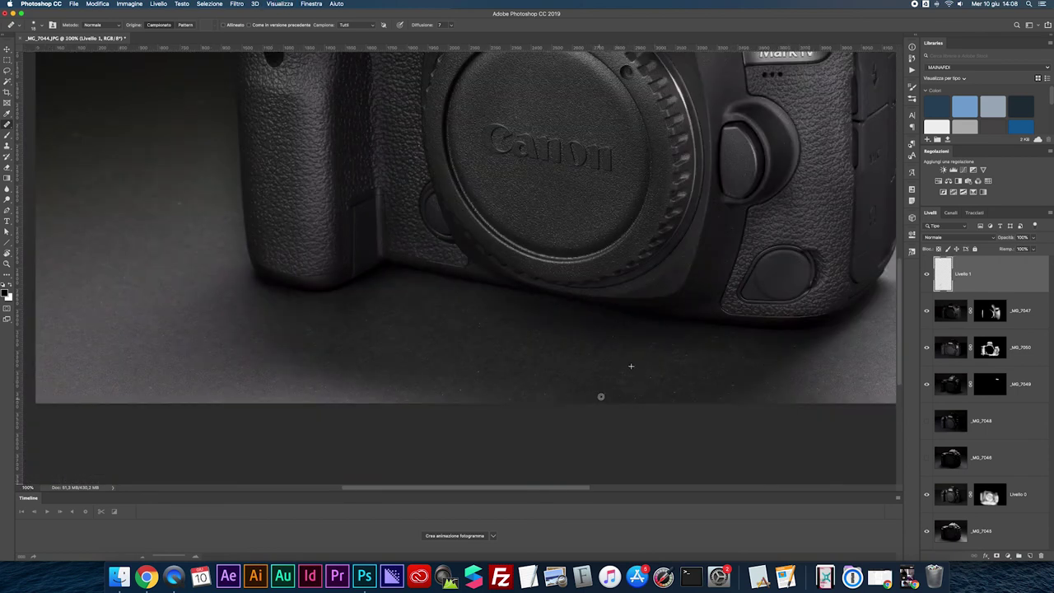
{"action": "scroll", "coordinate": [560, 385], "scroll_direction": "up", "scroll_amount": 1}
{"action": "scroll", "coordinate": [530, 375], "scroll_direction": "right", "scroll_amount": 5}
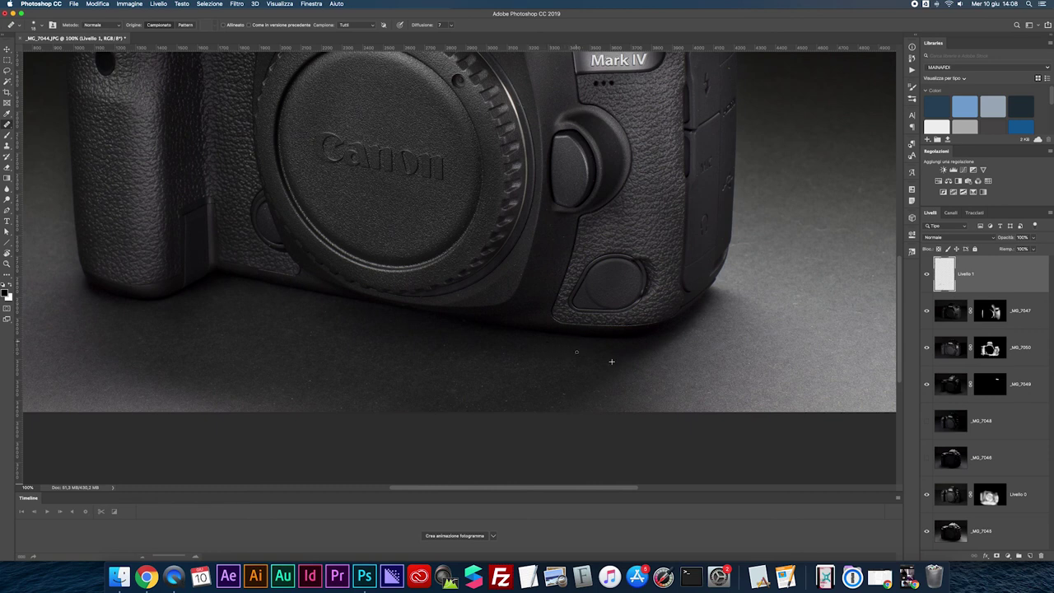
{"action": "scroll", "coordinate": [582, 376], "scroll_direction": "up", "scroll_amount": 1}
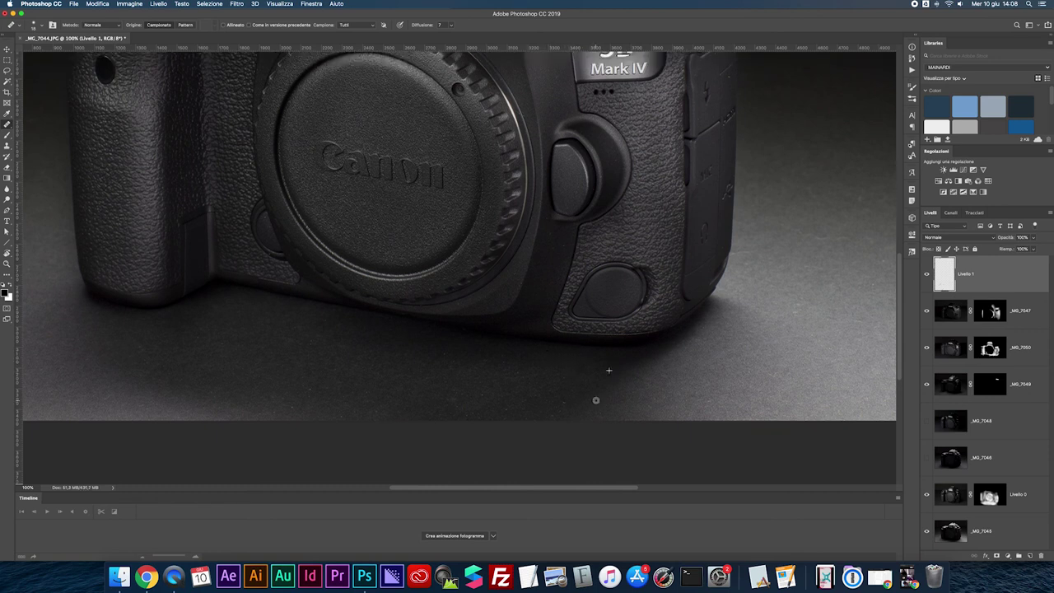
{"action": "scroll", "coordinate": [605, 387], "scroll_direction": "up", "scroll_amount": 1}
{"action": "scroll", "coordinate": [610, 375], "scroll_direction": "up", "scroll_amount": 5}
{"action": "scroll", "coordinate": [622, 350], "scroll_direction": "up", "scroll_amount": 3}
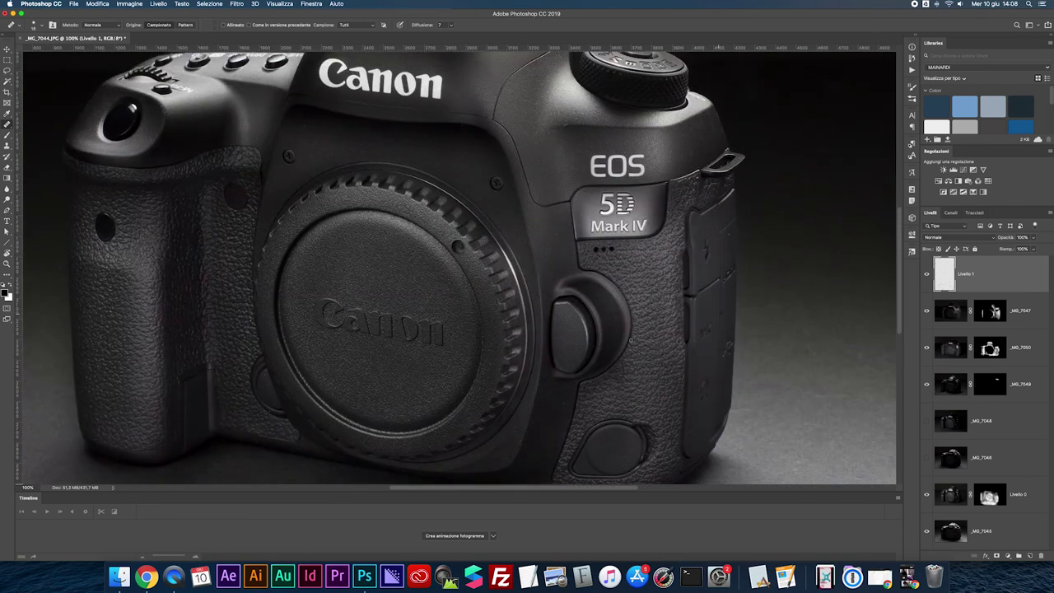
{"action": "scroll", "coordinate": [623, 349], "scroll_direction": "up", "scroll_amount": 3}
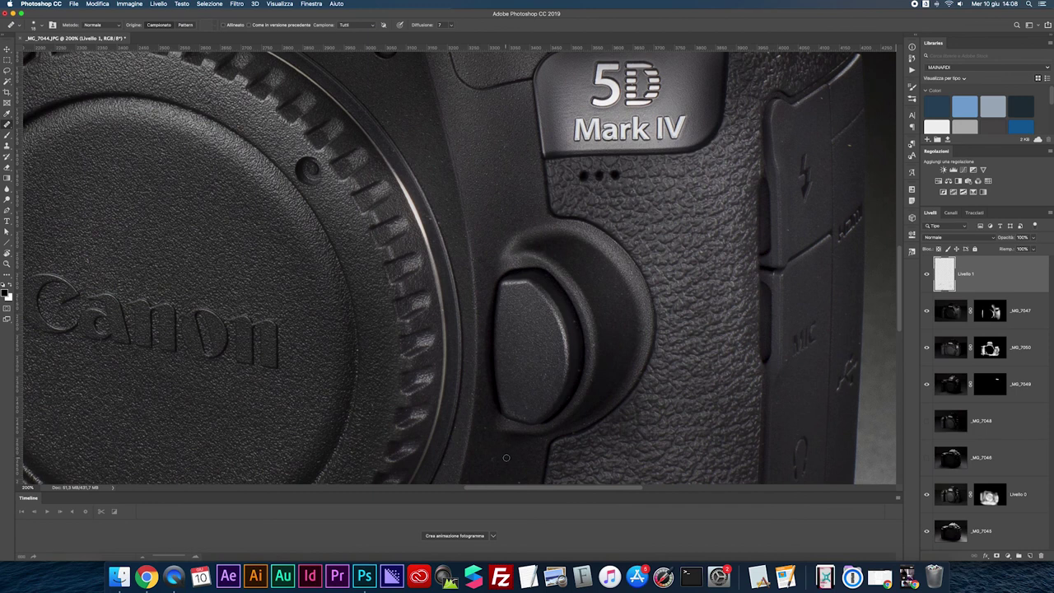
{"action": "scroll", "coordinate": [507, 449], "scroll_direction": "down", "scroll_amount": 1}
{"action": "scroll", "coordinate": [509, 433], "scroll_direction": "down", "scroll_amount": 2}
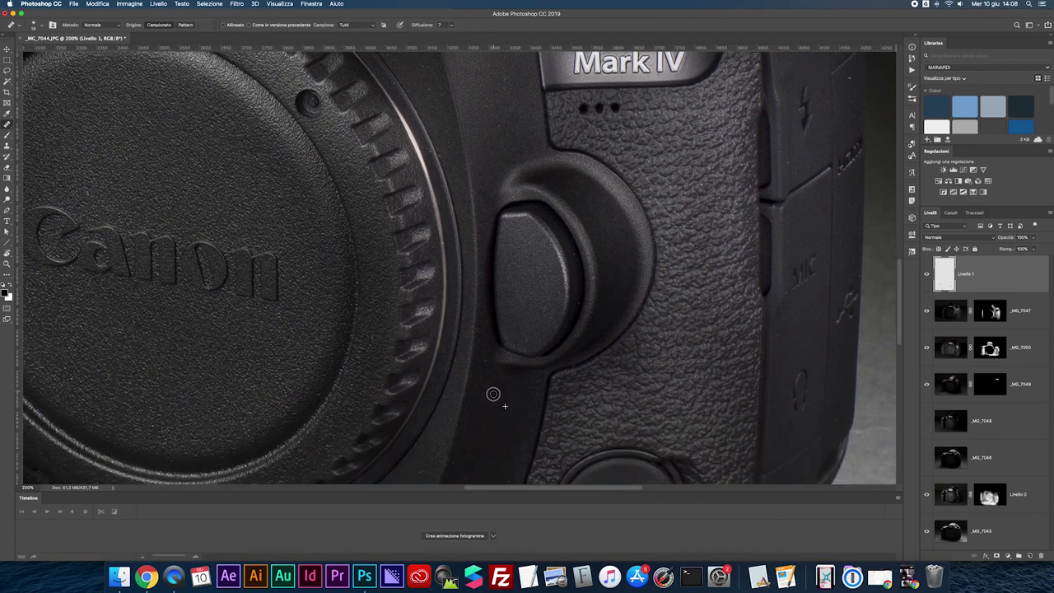
{"action": "key", "text": "super+0"}
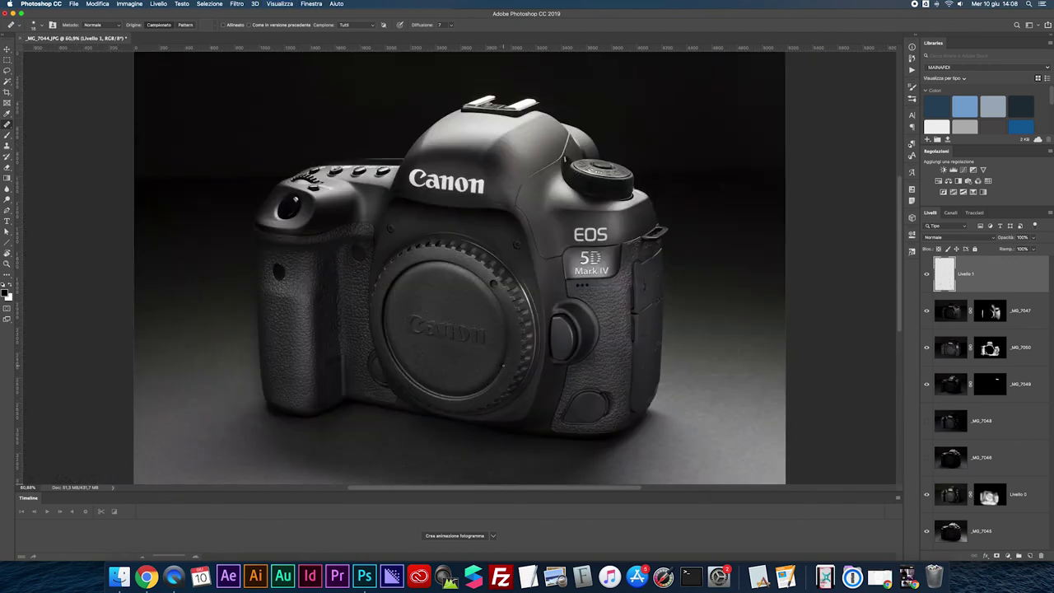
Switch to the Clone Stamp and set Sample to 'Tutti' so it samples all layers.
{"action": "key", "text": "s"}
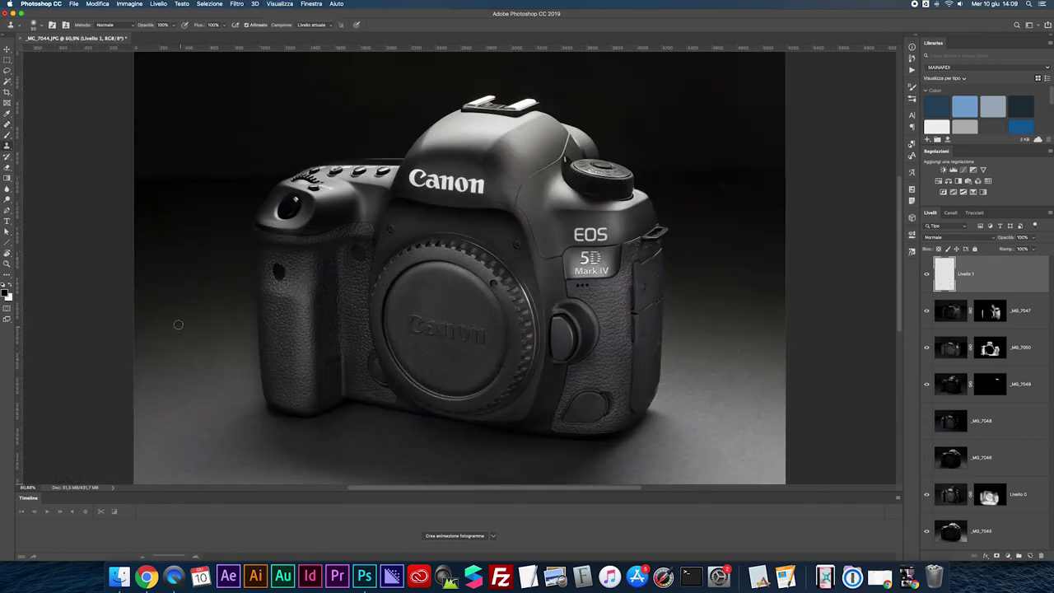
{"action": "scroll", "coordinate": [211, 331], "scroll_direction": "up", "scroll_amount": 1}
{"action": "left_click", "coordinate": [307, 25]}
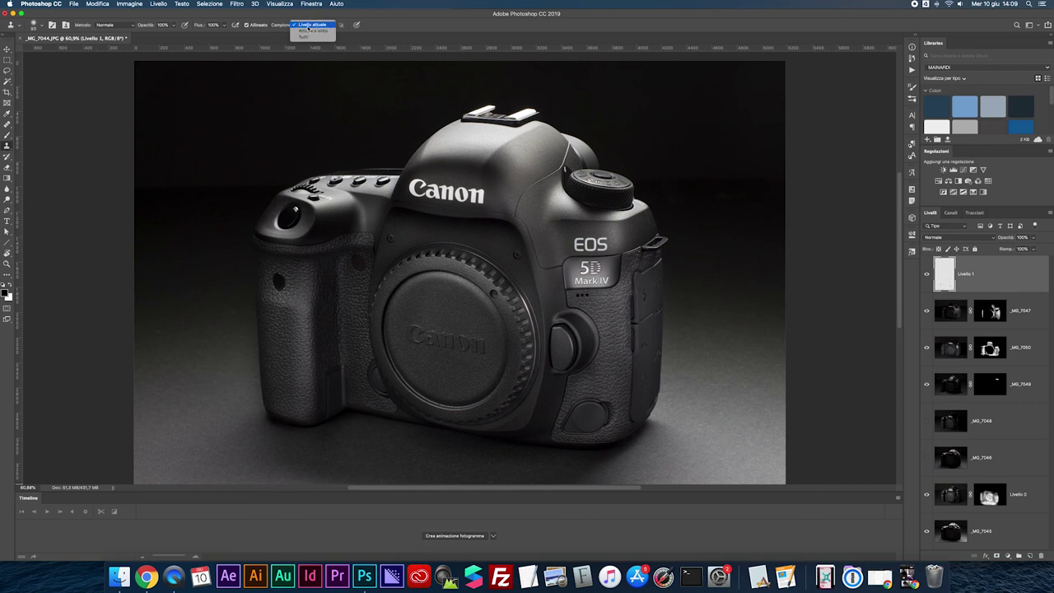
{"action": "left_click", "coordinate": [309, 38]}
Zoom in on the camera's right side to inspect it, then fit the camera on screen.
{"action": "scroll", "coordinate": [177, 329], "scroll_direction": "up", "scroll_amount": 2}
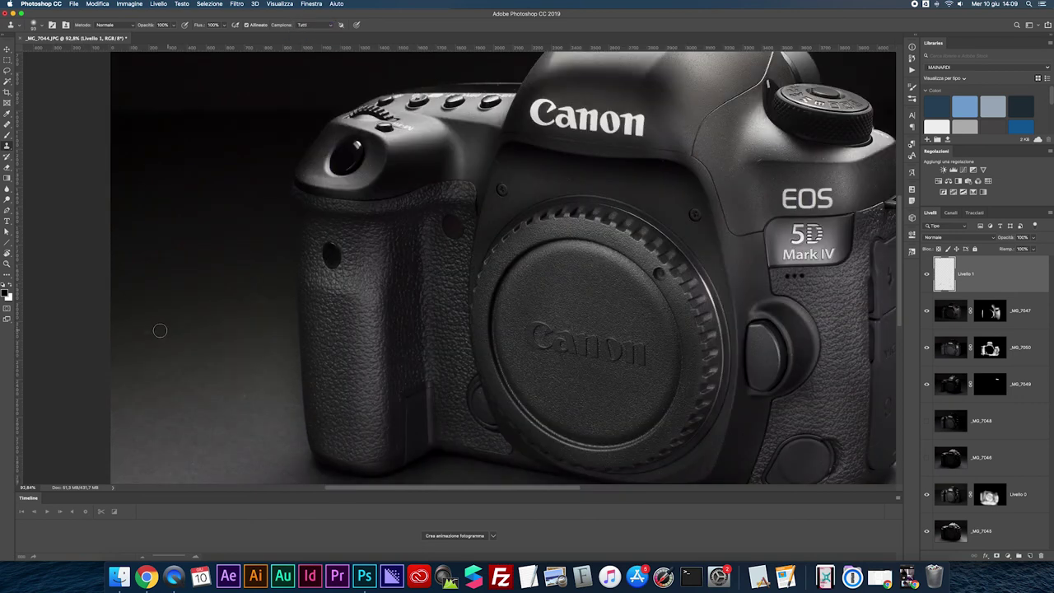
{"action": "scroll", "coordinate": [232, 395], "scroll_direction": "up", "scroll_amount": 1}
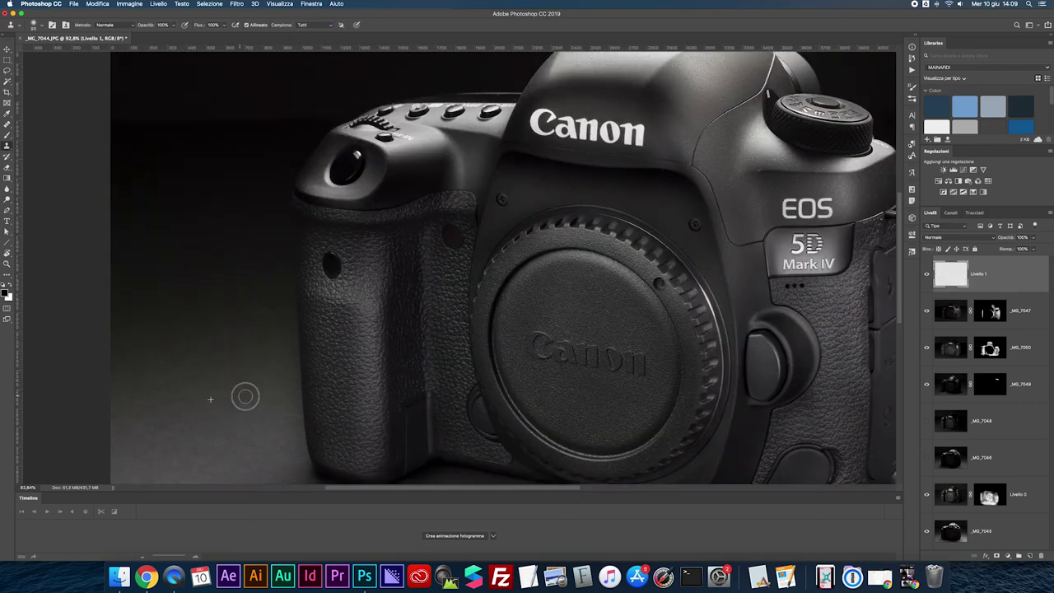
{"action": "left_click", "coordinate": [247, 284], "text": "alt"}
{"action": "key", "text": "super+0"}
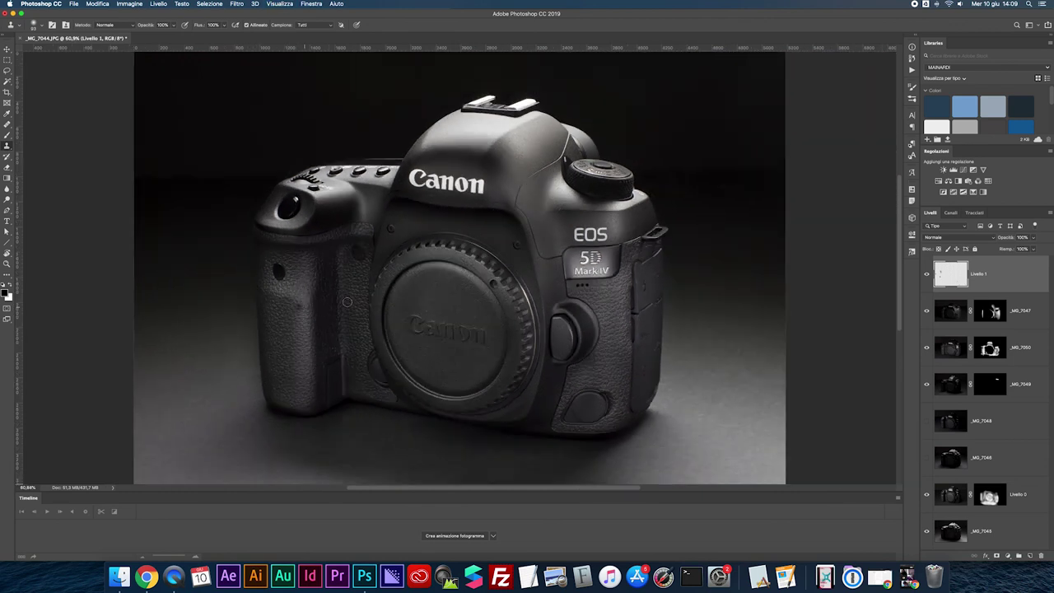
{"action": "scroll", "coordinate": [690, 329], "scroll_direction": "up", "scroll_amount": 5}
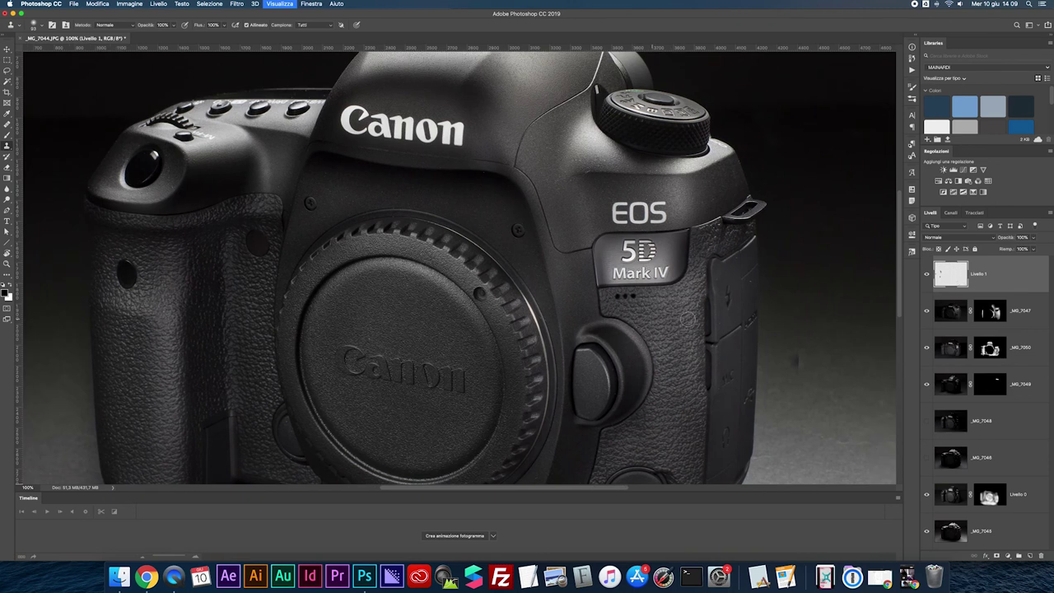
{"action": "left_click_drag", "start_coordinate": [684, 315], "coordinate": [528, 306]}
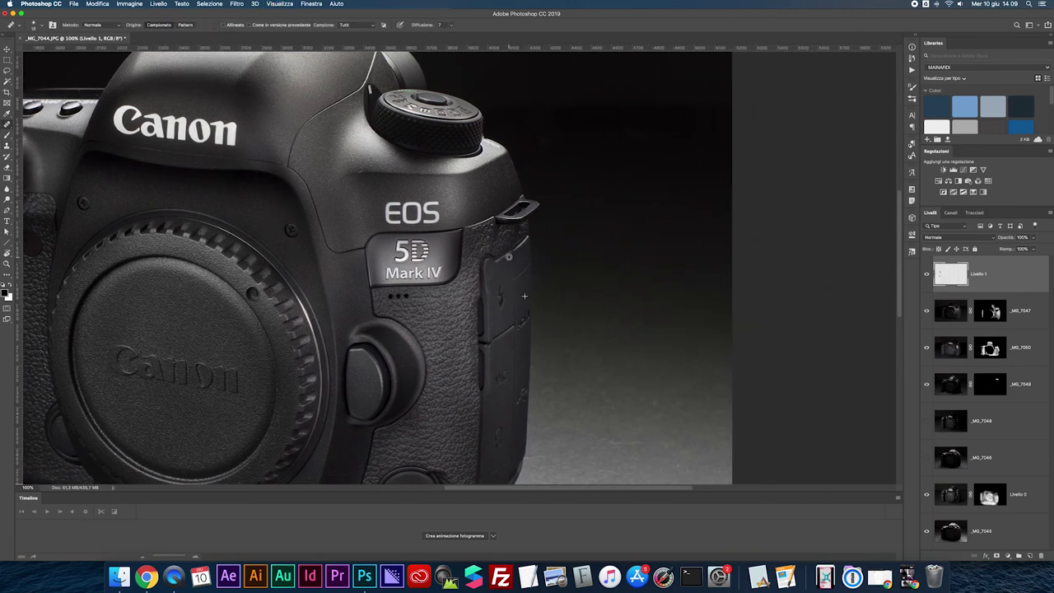
{"action": "key", "text": "super+0"}
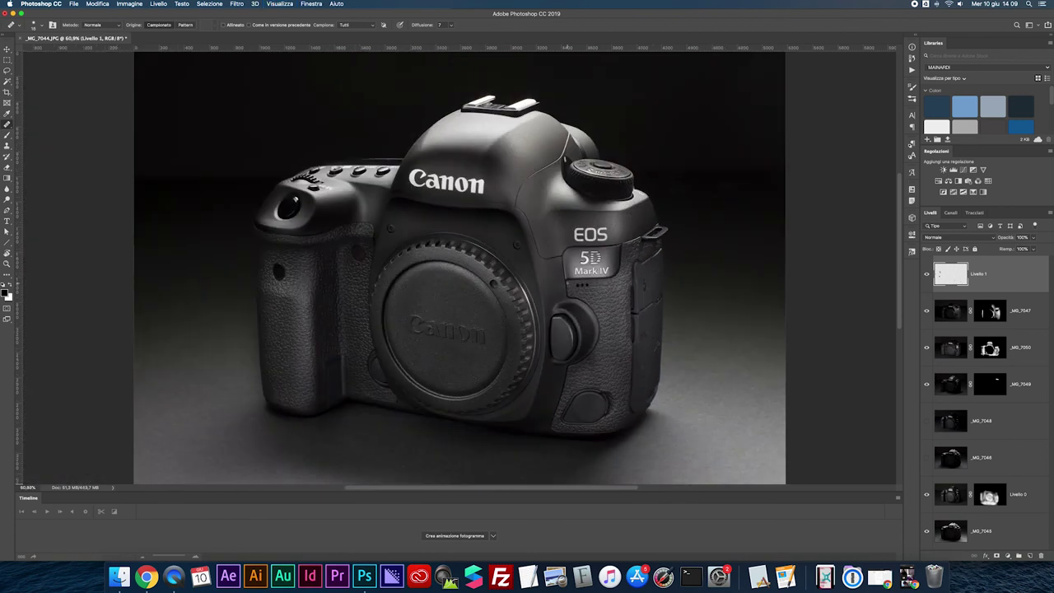